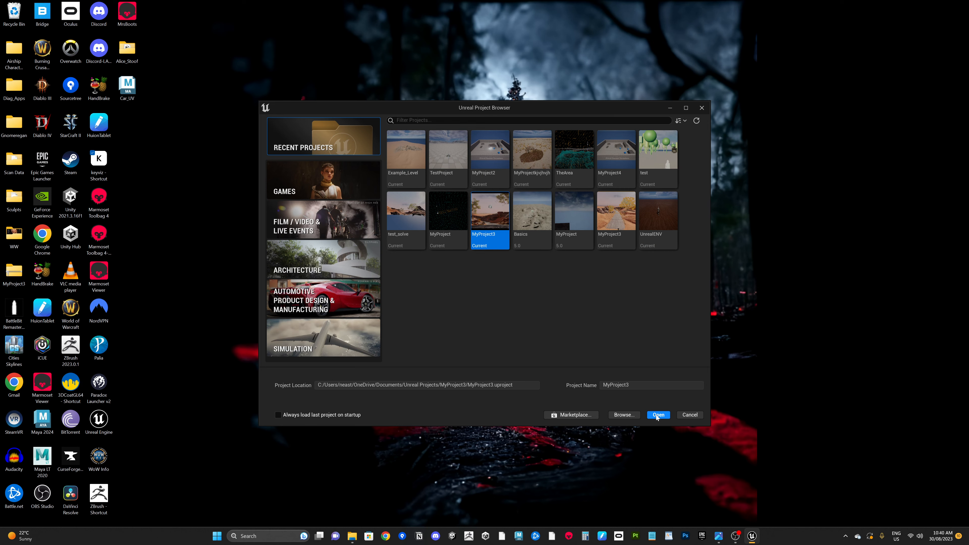
Step: Open the MyProject3 project and decline reopening the previously open asset editor
click(656, 415)
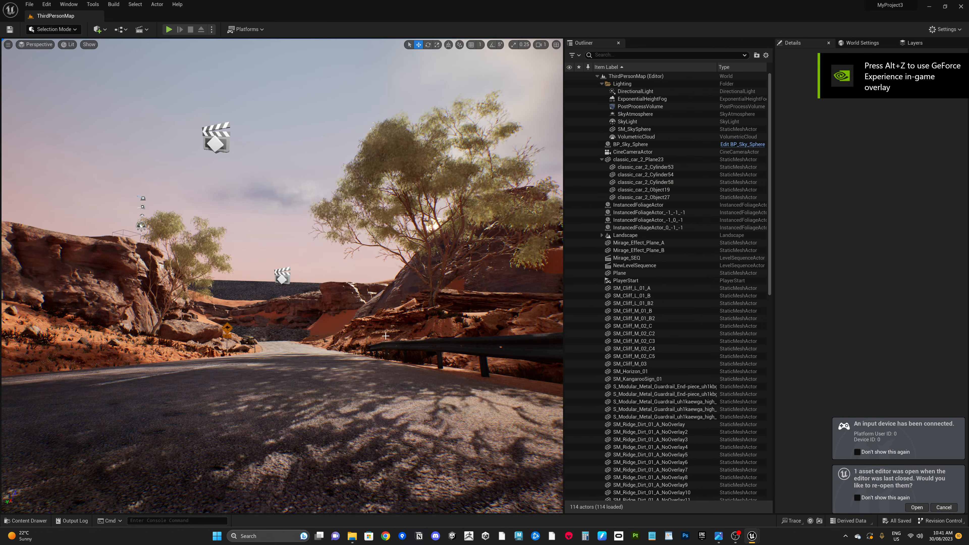
key(alt)
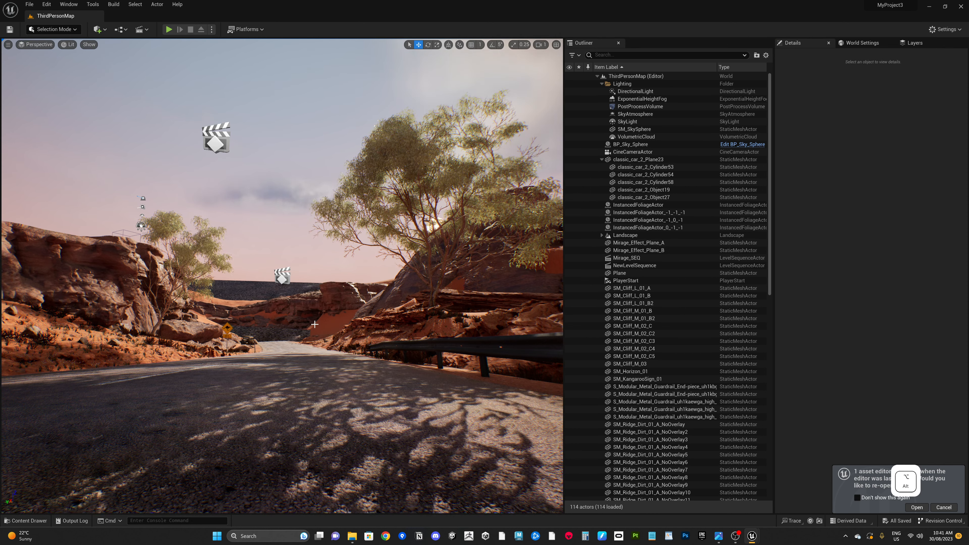
mouse_move(319, 331)
alt+mouse_down()
mouse_move(468, 491)
mouse_move(311, 326)
alt+mouse_up()
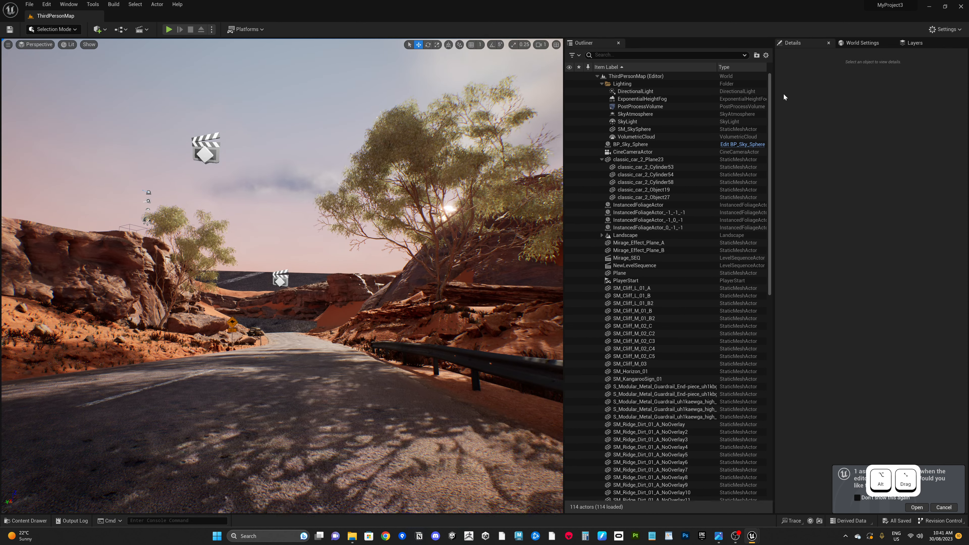
alt+drag(396, 320, 416, 333)
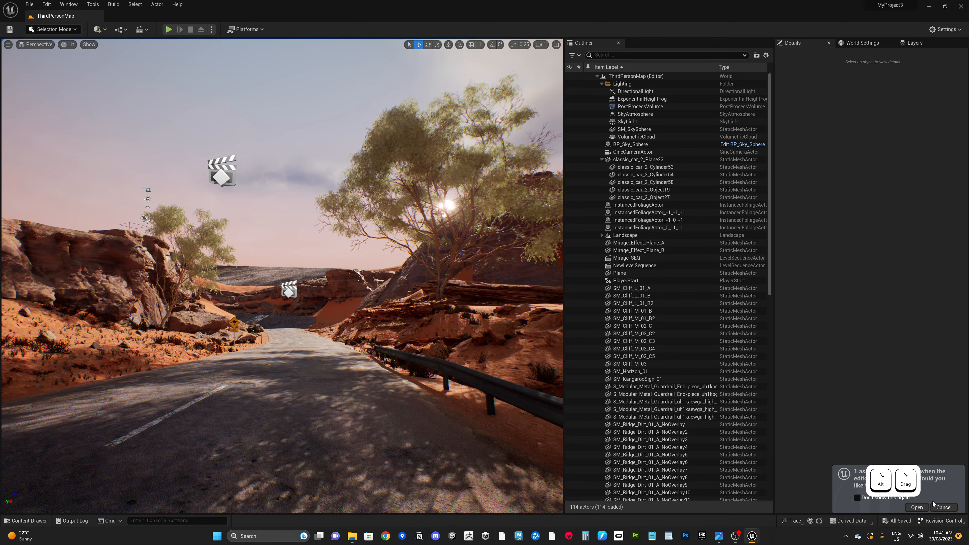
click(943, 507)
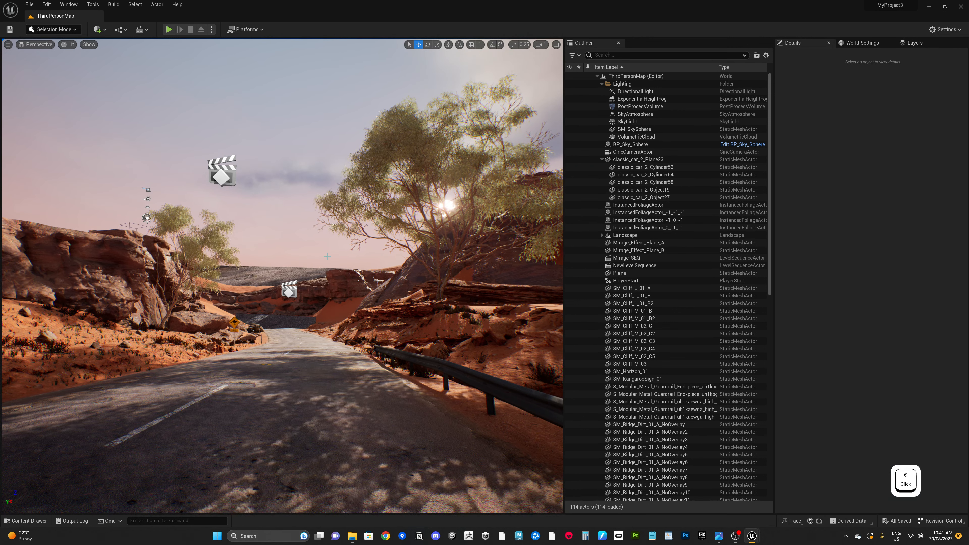
Step: Select the two mirage effect planes, Mirage_Effect_Plane_A and Mirage_Effect_Plane_B, together
click(928, 32)
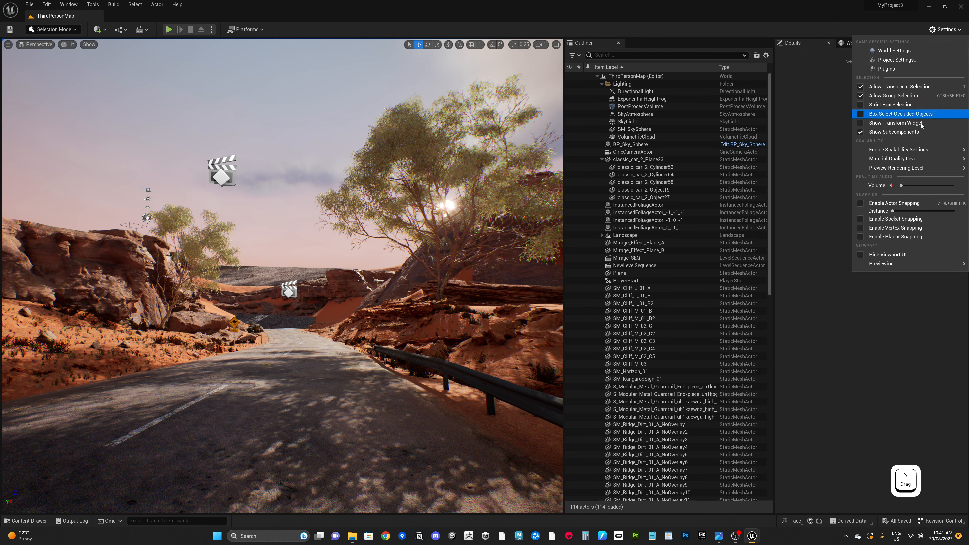
mouse_move(920, 150)
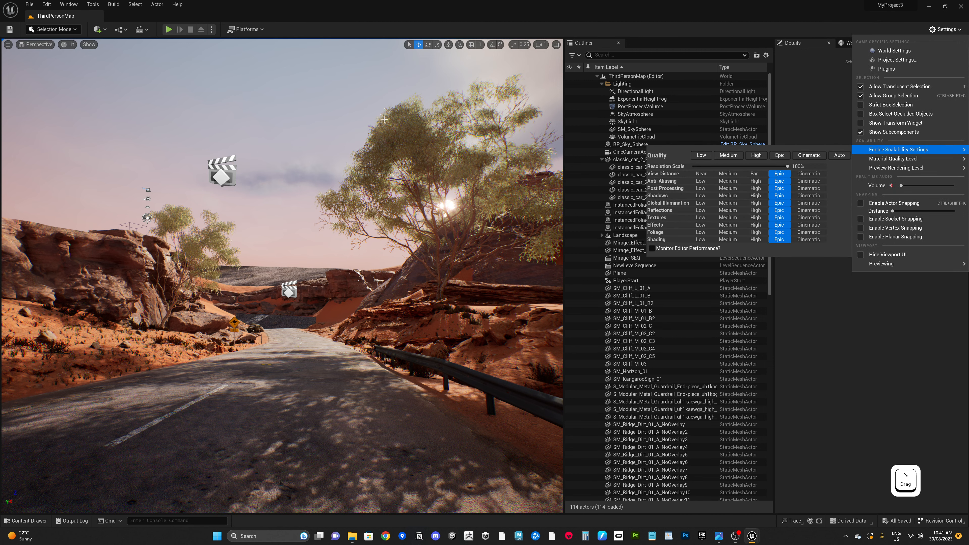
click(262, 272)
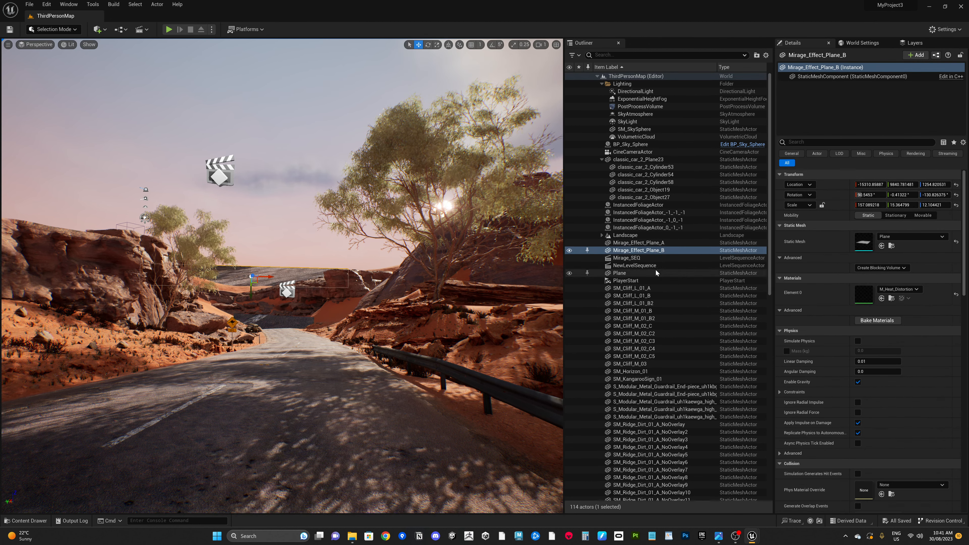
ctrl+click(658, 243)
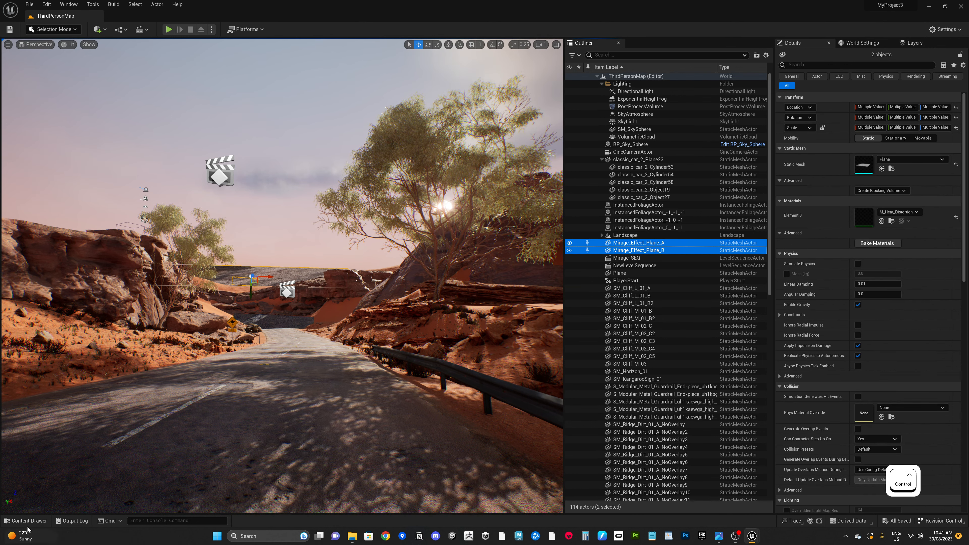
Step: Add the Plane actor to the selection and frame the three selected planes in the viewport
mouse_move(378, 308)
alt+mouse_down()
mouse_move(402, 337)
mouse_move(390, 312)
mouse_move(346, 306)
mouse_move(374, 300)
mouse_move(385, 315)
alt+mouse_up()
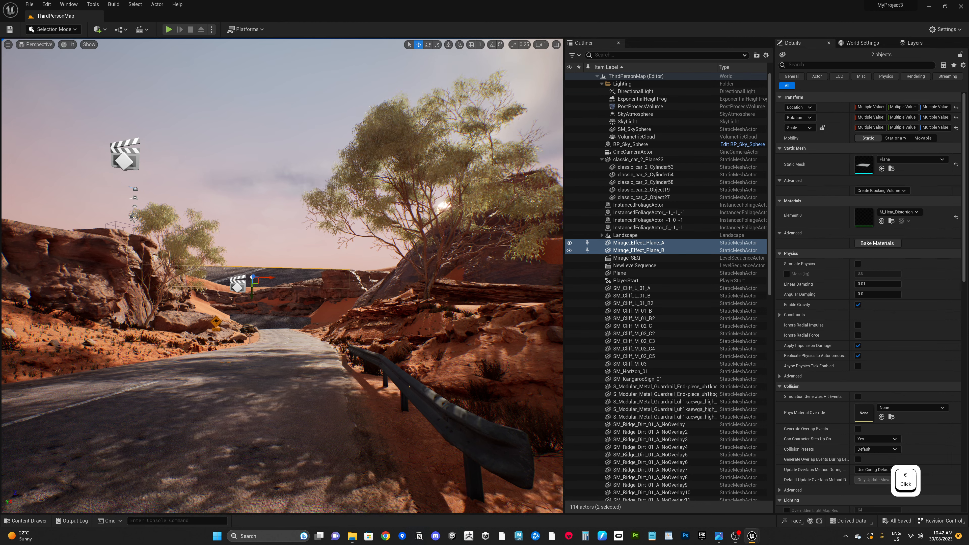
mouse_move(438, 385)
alt+mouse_down()
mouse_move(530, 400)
mouse_move(425, 385)
alt+mouse_up()
alt+drag(503, 408, 441, 421)
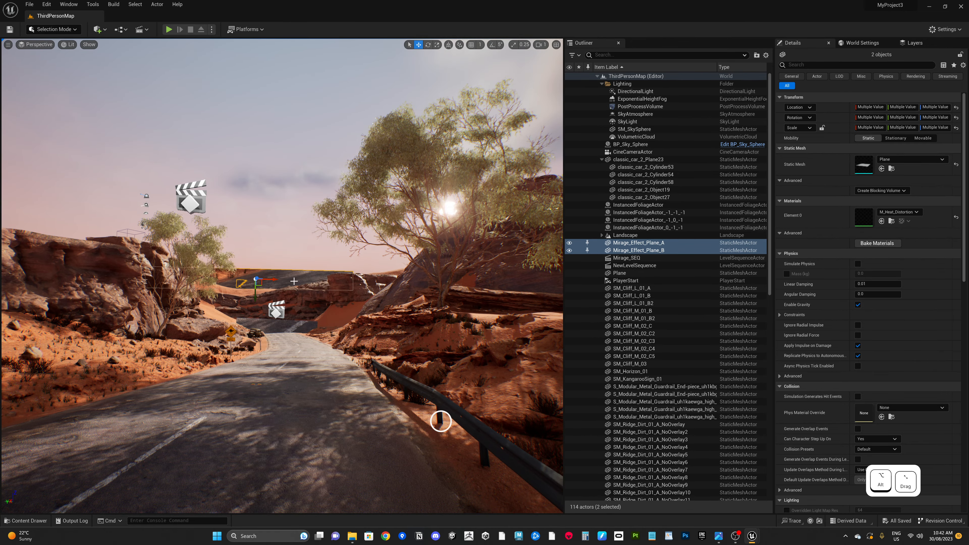
shift+click(291, 324)
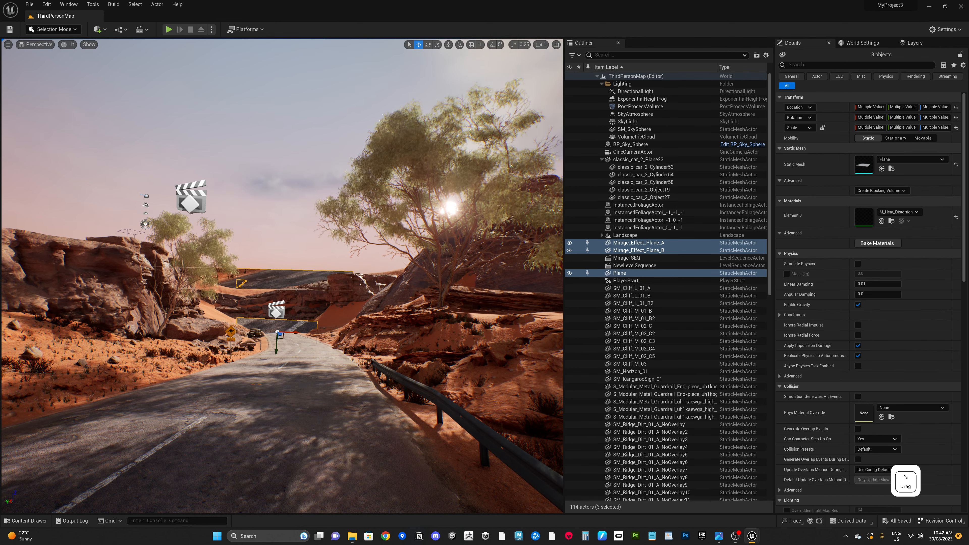
key(alt)
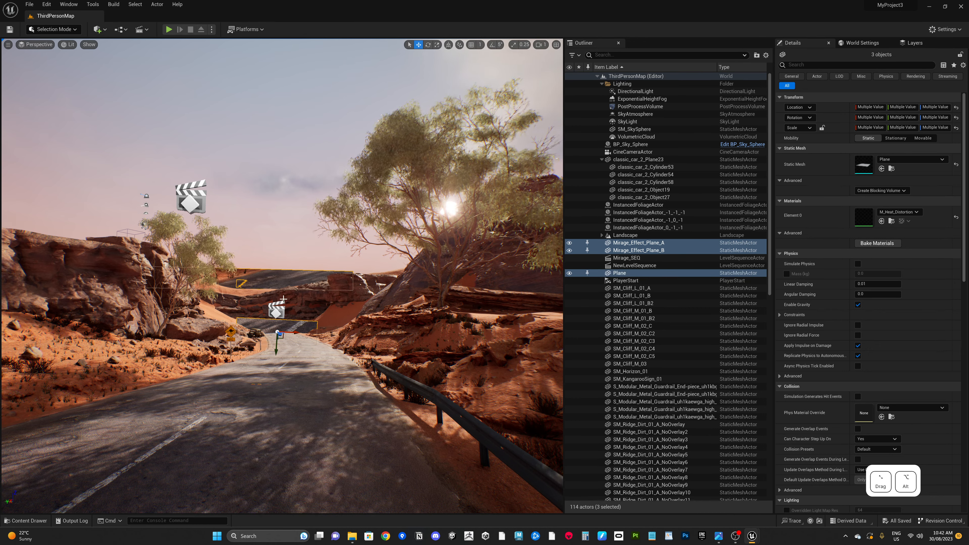
alt+drag(450, 372, 377, 411)
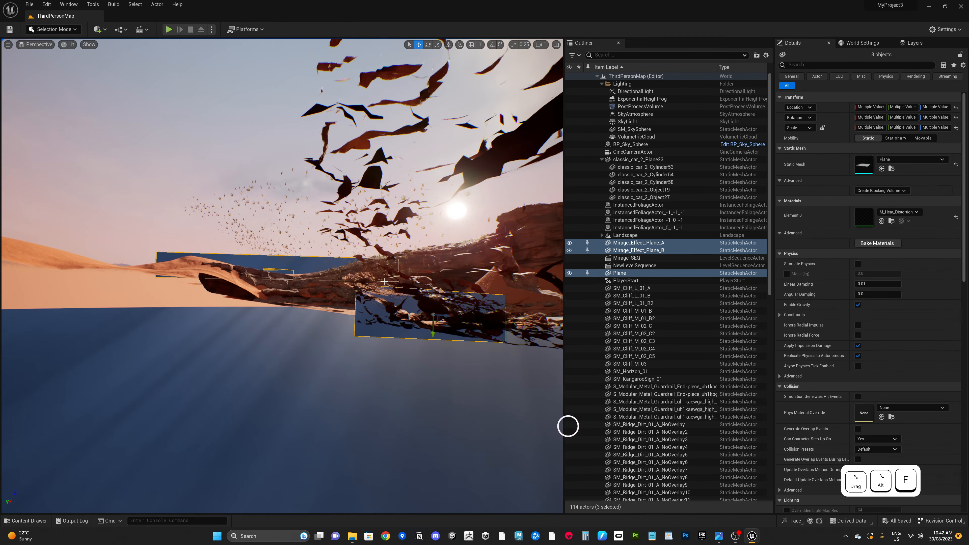
key(f)
alt+drag(539, 411, 581, 415)
alt+drag(296, 213, 258, 182)
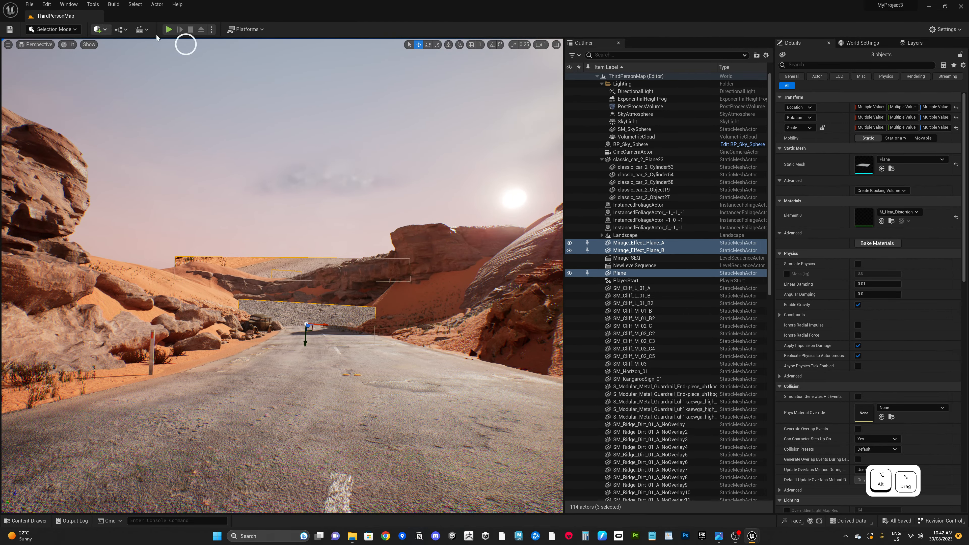
Step: Open the Mirage_SEQ level sequence in Sequencer
click(140, 30)
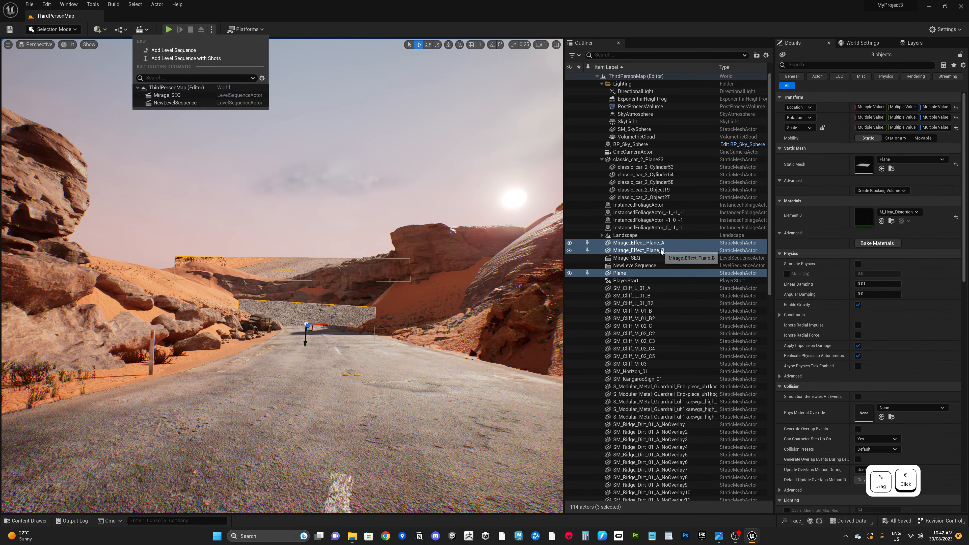
double_click(639, 260)
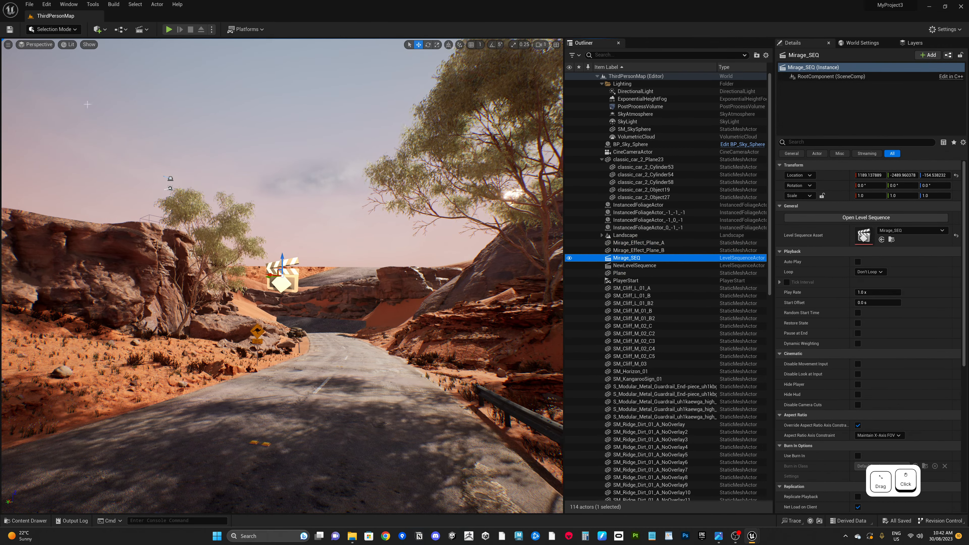
click(142, 29)
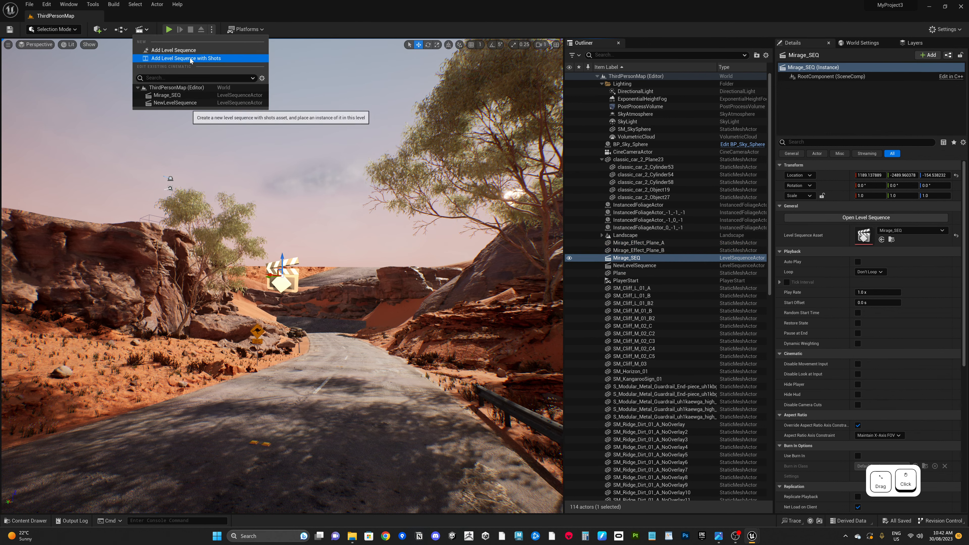
click(174, 96)
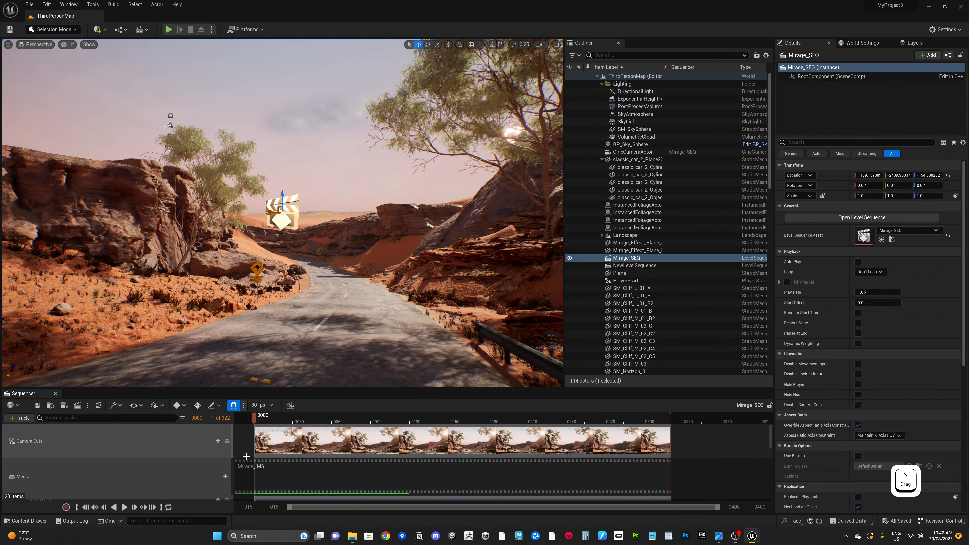
Step: Play back the Mirage_SEQ sequence in the viewport
click(249, 459)
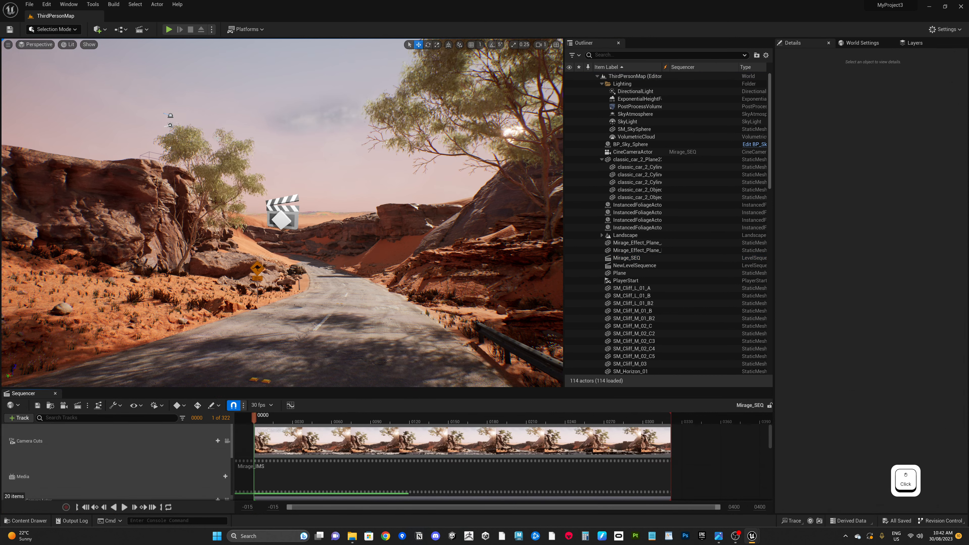
click(147, 30)
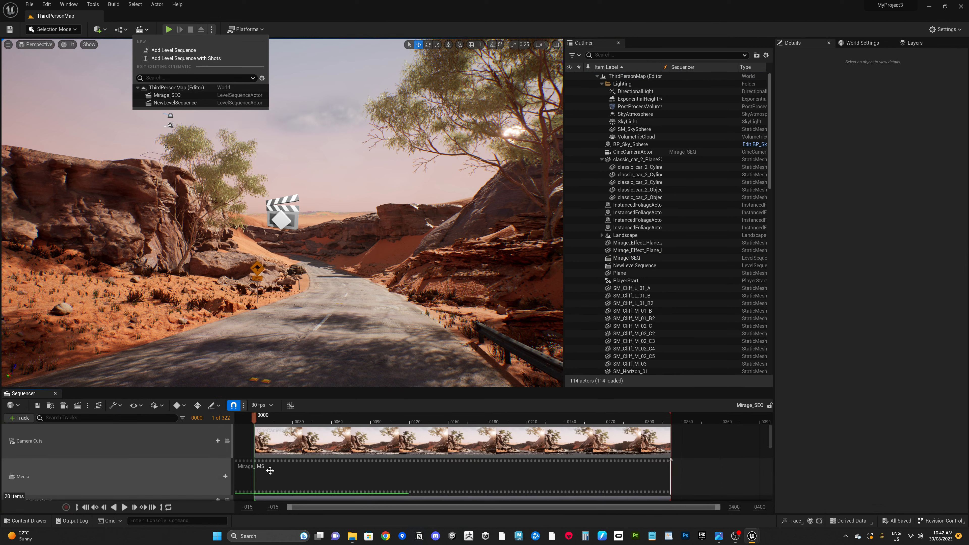
click(247, 442)
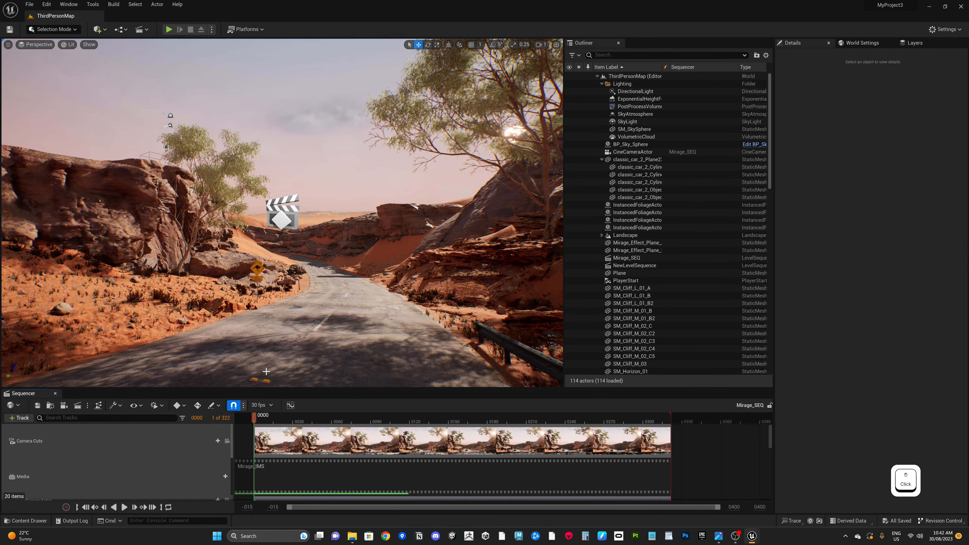
key(space)
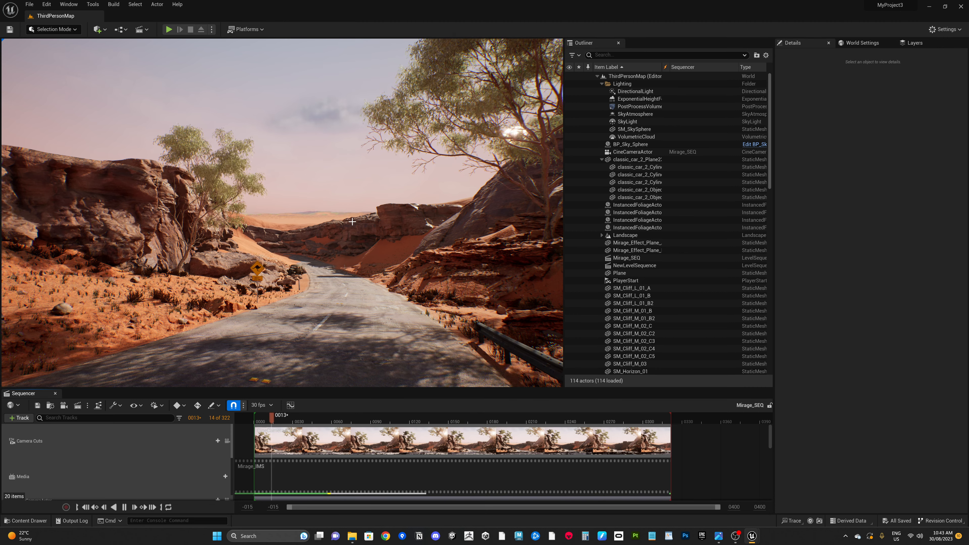
Step: Select Mirage_Effect_Plane_A and frame it in the viewport to examine it
scroll(328, 207, up, 8)
mouse_move(328, 207)
alt+right_down()
mouse_move(275, 207)
mouse_move(311, 207)
alt+right_up()
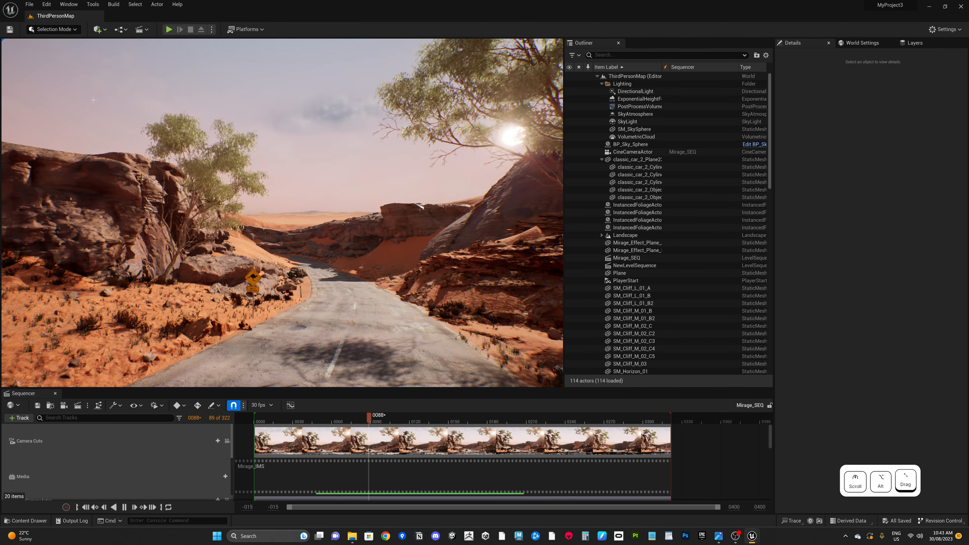
click(637, 243)
key(f)
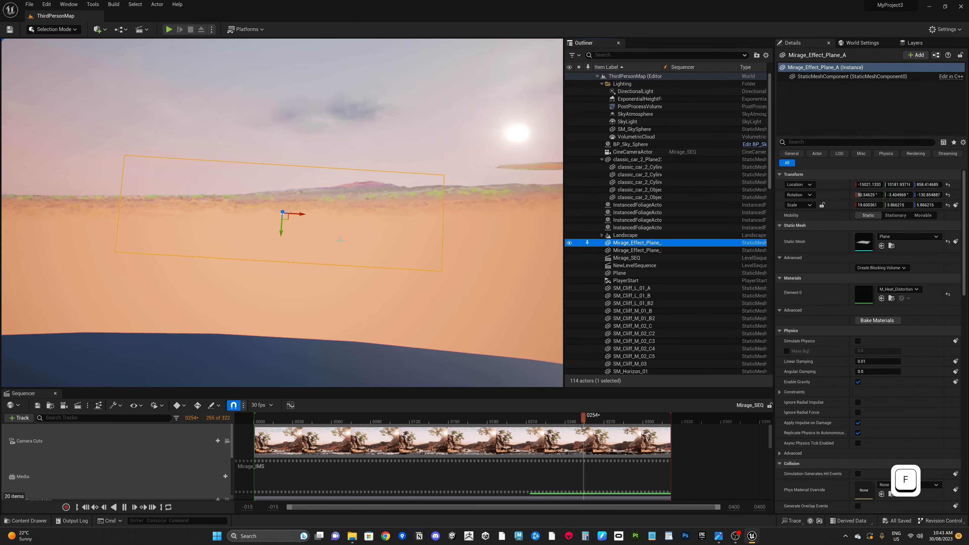
alt+drag(296, 352, 317, 339)
alt+drag(393, 239, 394, 252)
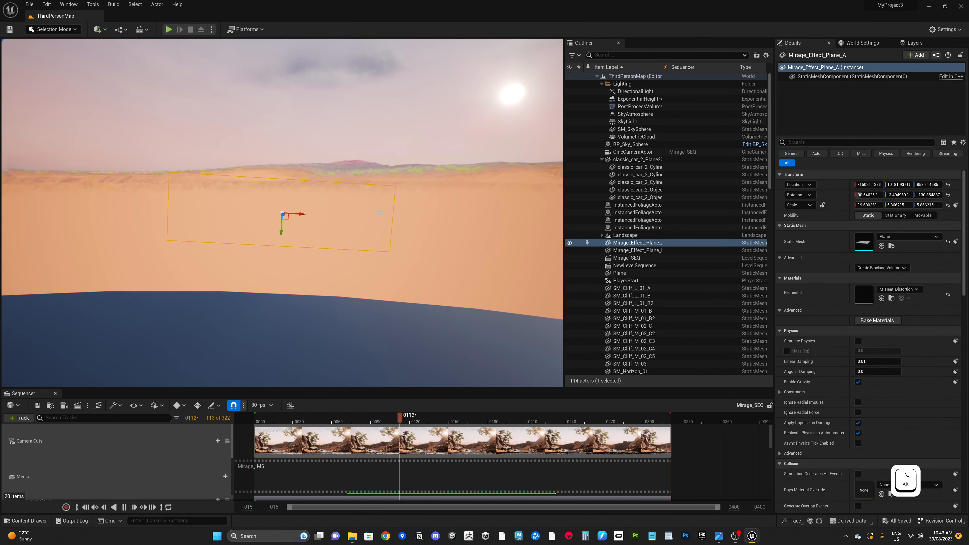
Step: Select Mirage_Effect_Plane_B and toggle its visibility off and back on to compare the mirage effect
click(614, 250)
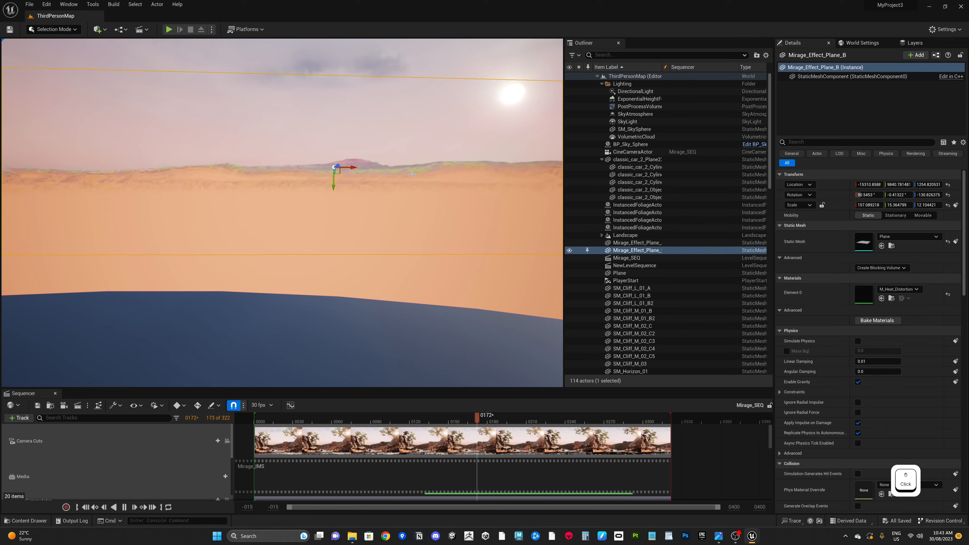
alt+drag(454, 206, 448, 193)
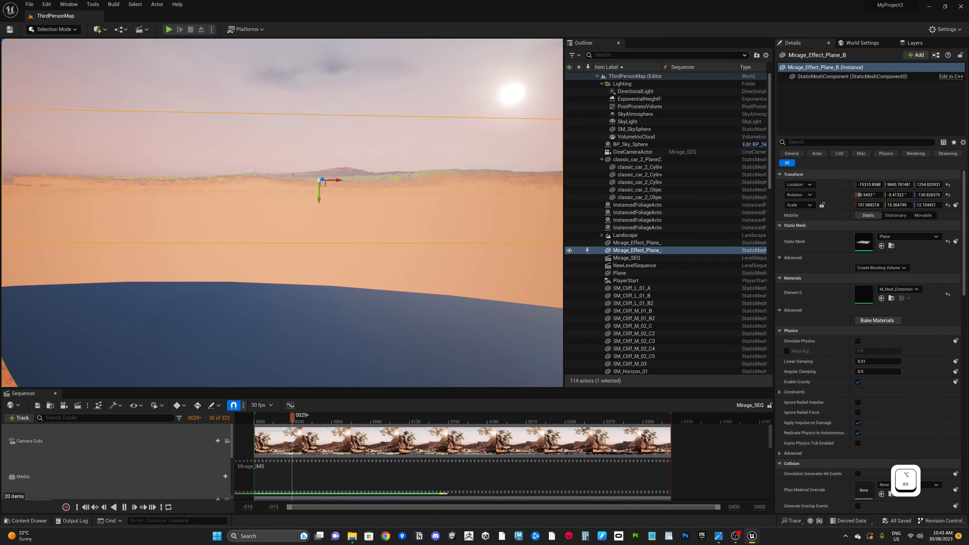
alt+right_drag(480, 174, 4, 270)
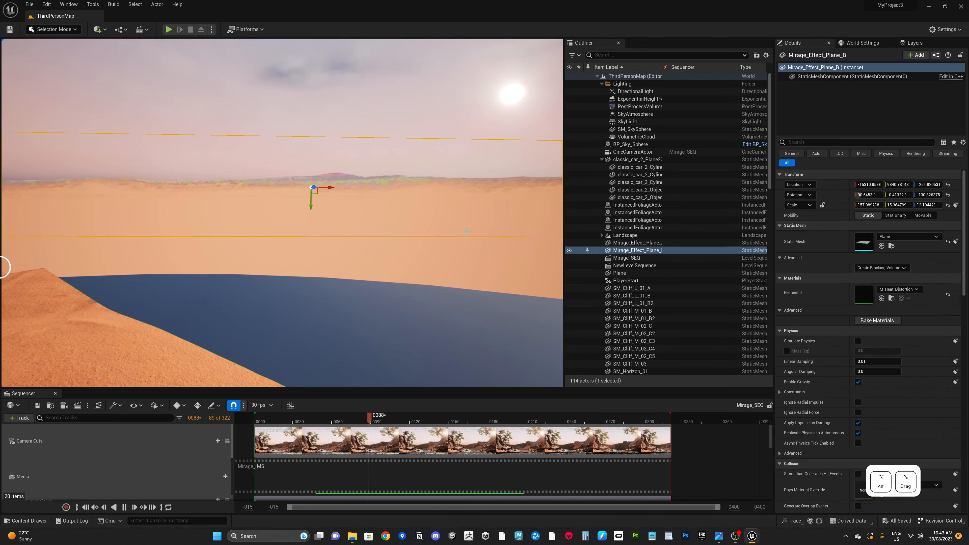
alt+right_drag(503, 244, 333, 395)
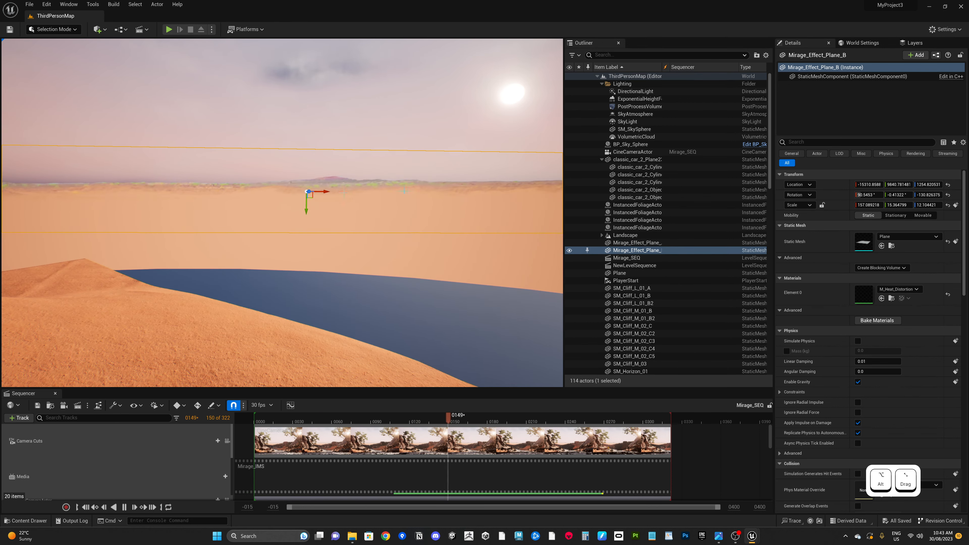
click(569, 251)
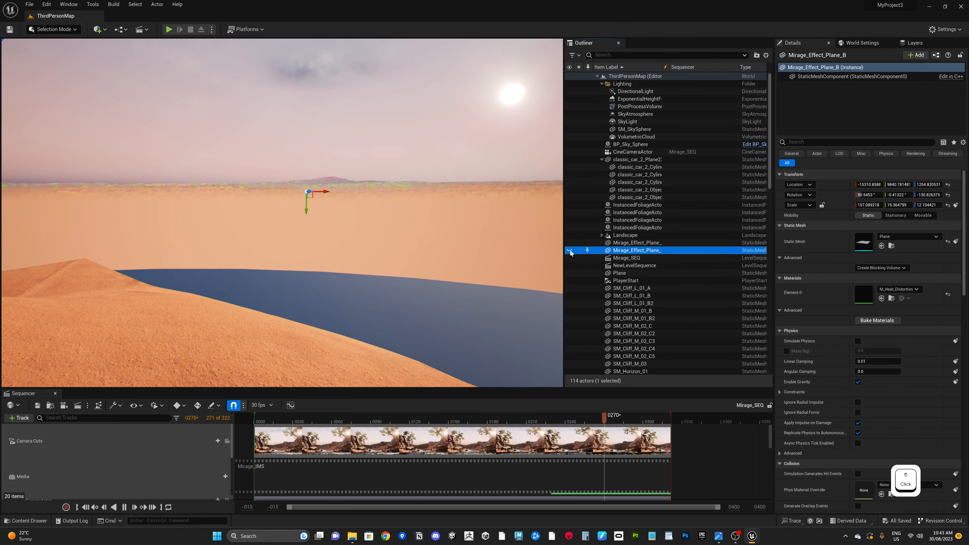
click(569, 251)
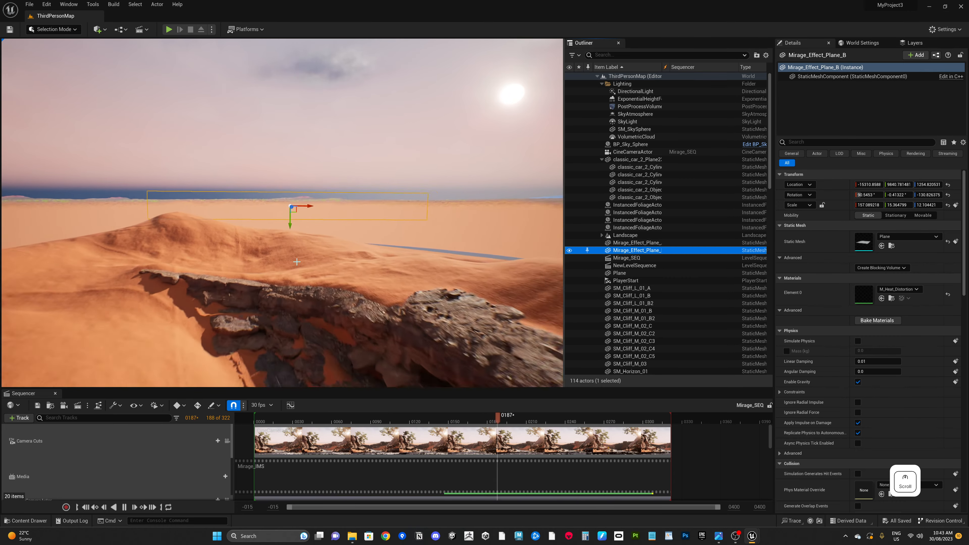
Step: Fly back to the road view and select both Mirage_Effect_Plane_A and Mirage_Effect_Plane_B
right_drag(315, 272, 507, 423)
key(w)
key(s)
key(a)
key(w)
key(d)
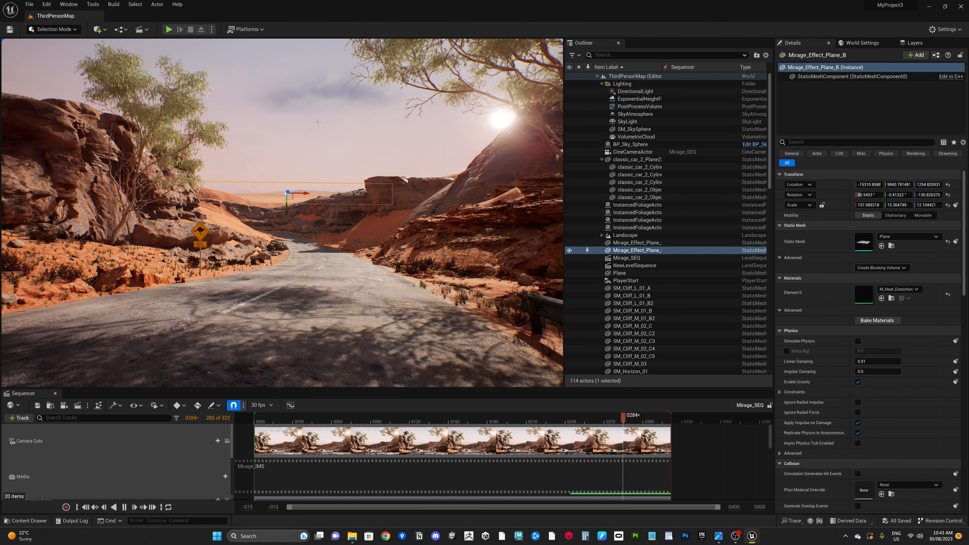
click(317, 134)
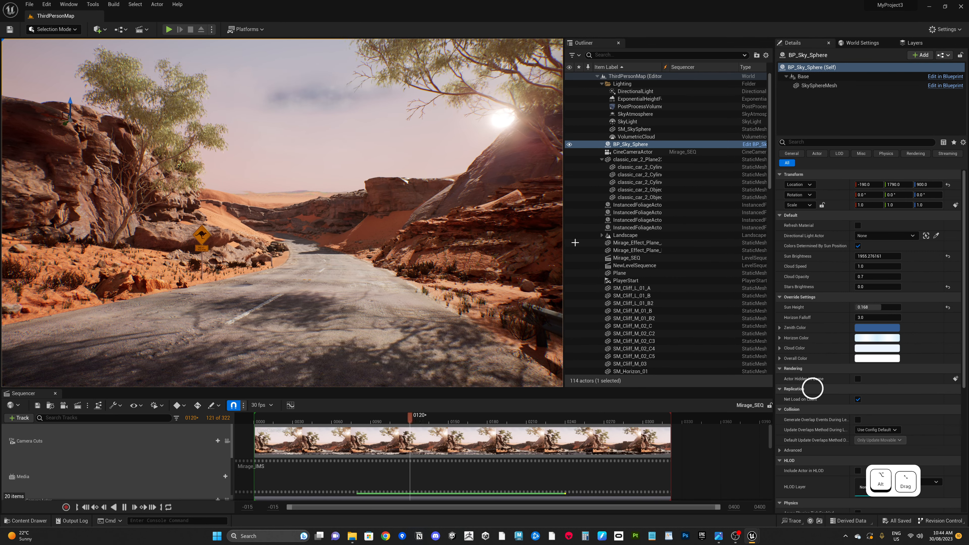
click(636, 243)
ctrl+click(636, 250)
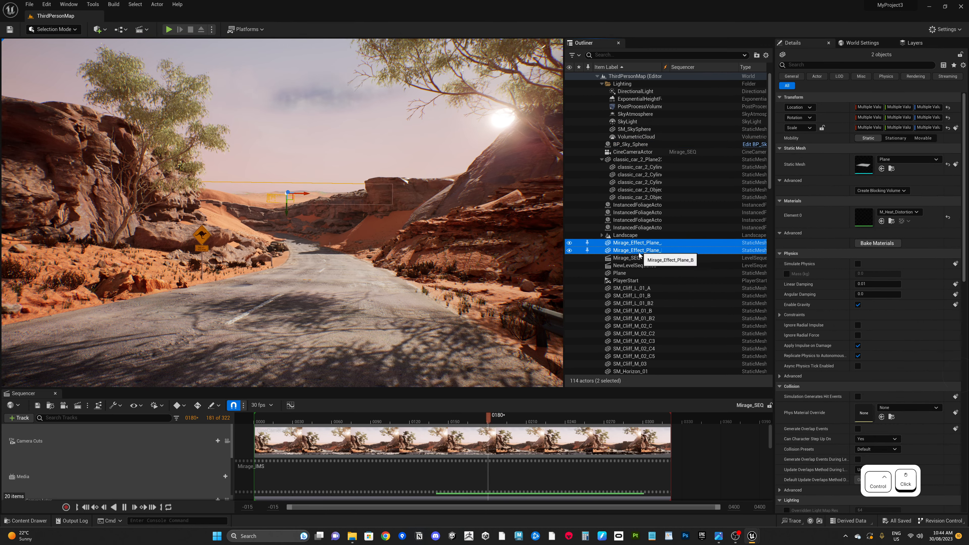
Step: Delete both mirage effect planes from the level
drag(287, 209, 287, 206)
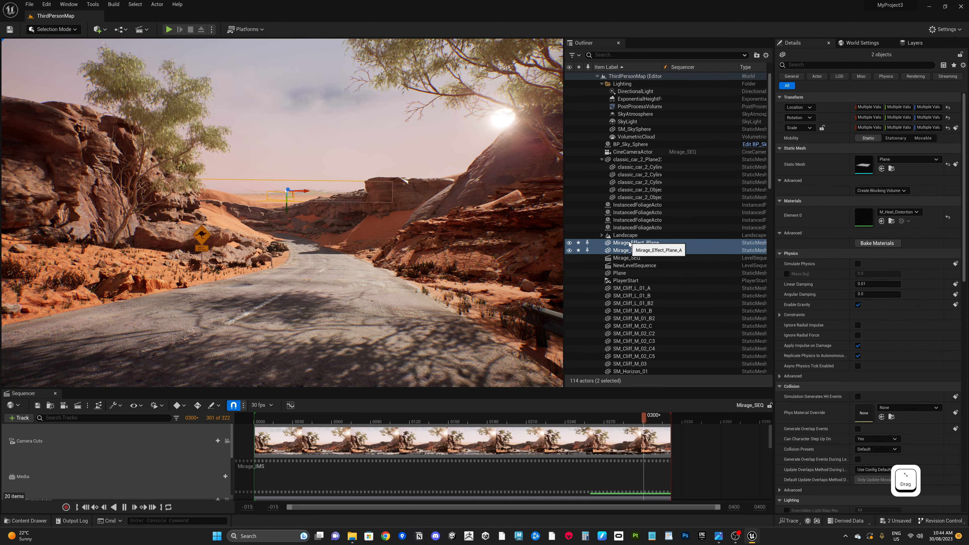
key(Delete)
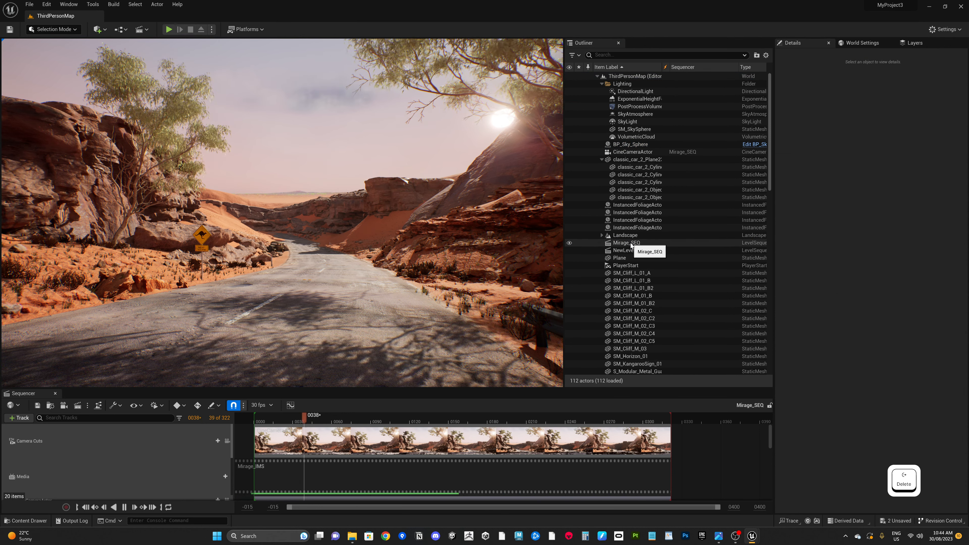
Step: Delete the Mirage_SEQ level sequence actor from the level
click(630, 243)
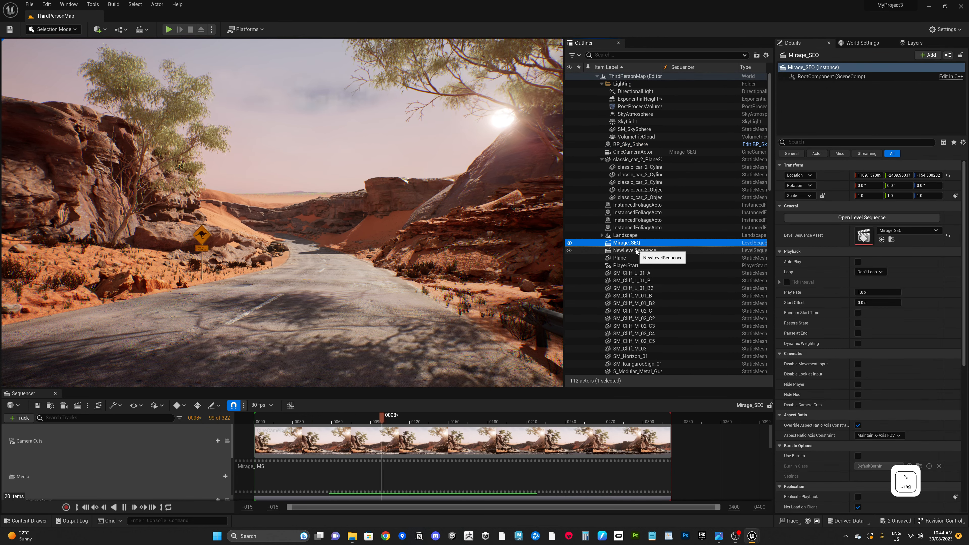
key(Delete)
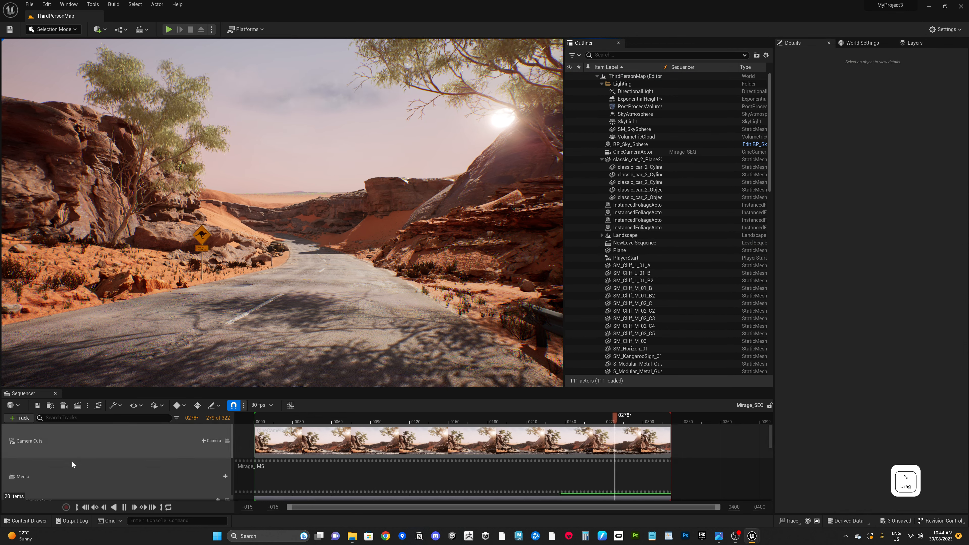
Step: Delete the Media track from the sequence
click(59, 480)
right_click(72, 473)
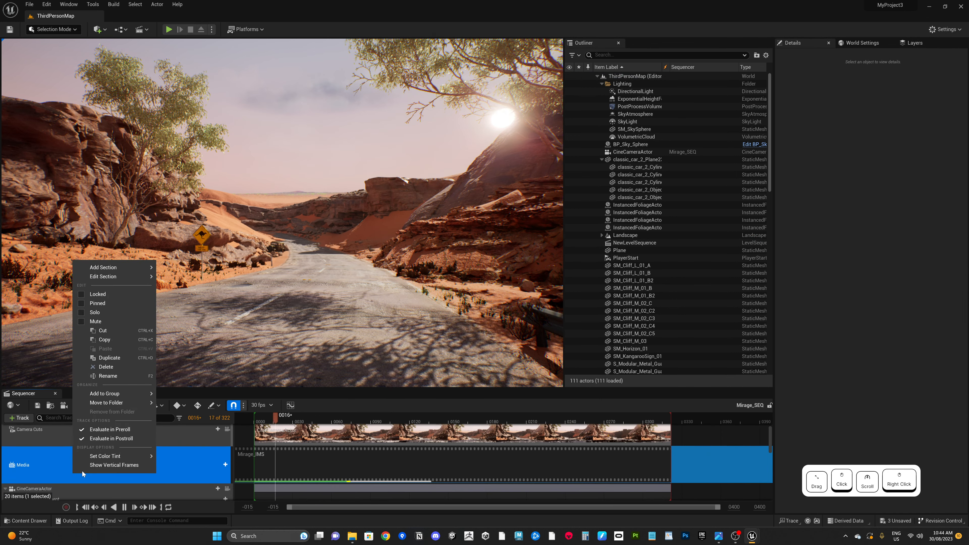
click(106, 367)
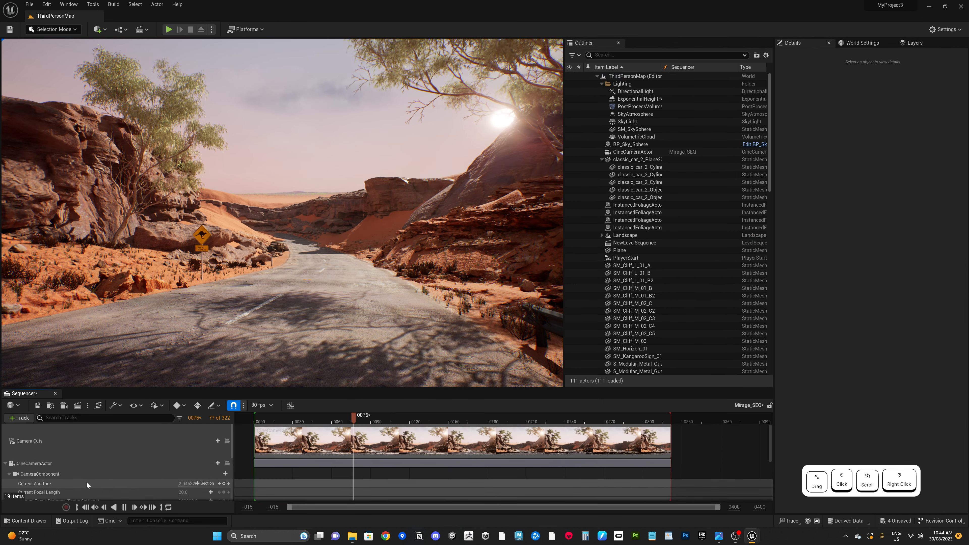
Step: Delete the Camera Cuts track from the sequence
click(119, 441)
right_click(119, 441)
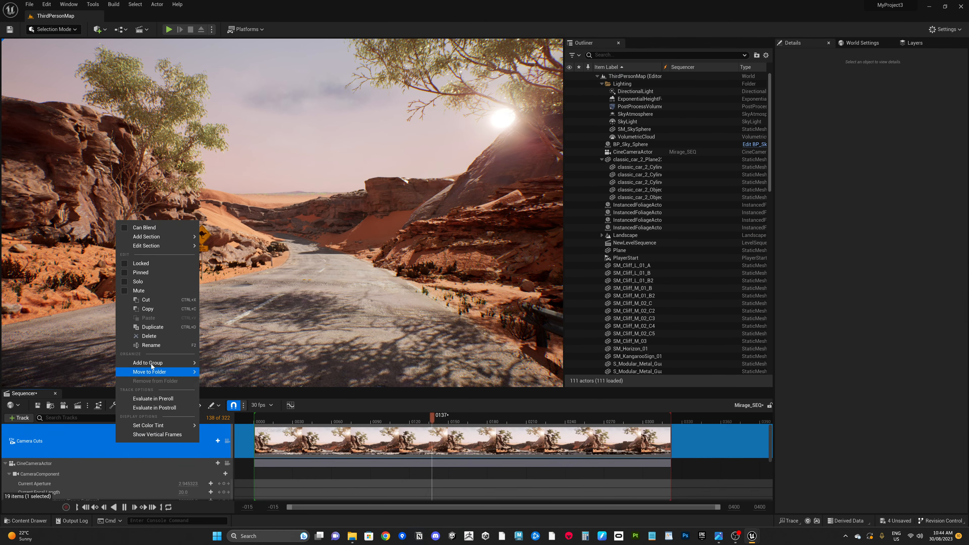
click(126, 340)
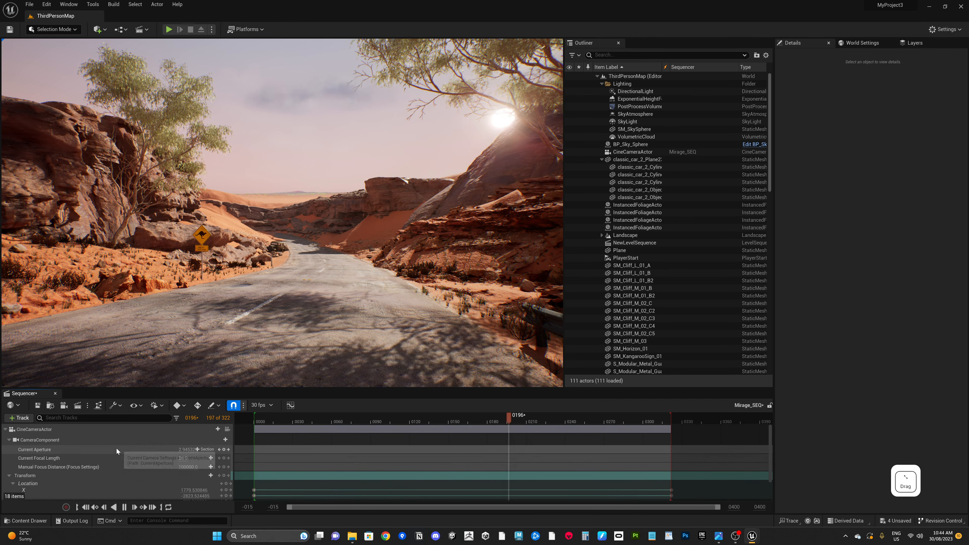
Step: Delete the CineCameraActor track from the sequence
scroll(115, 449, up, 2)
click(56, 431)
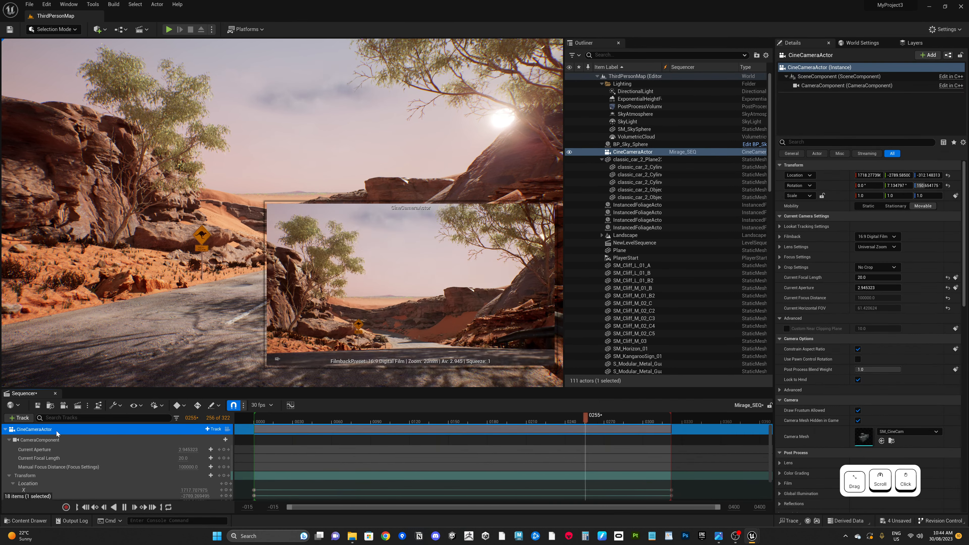
right_click(59, 431)
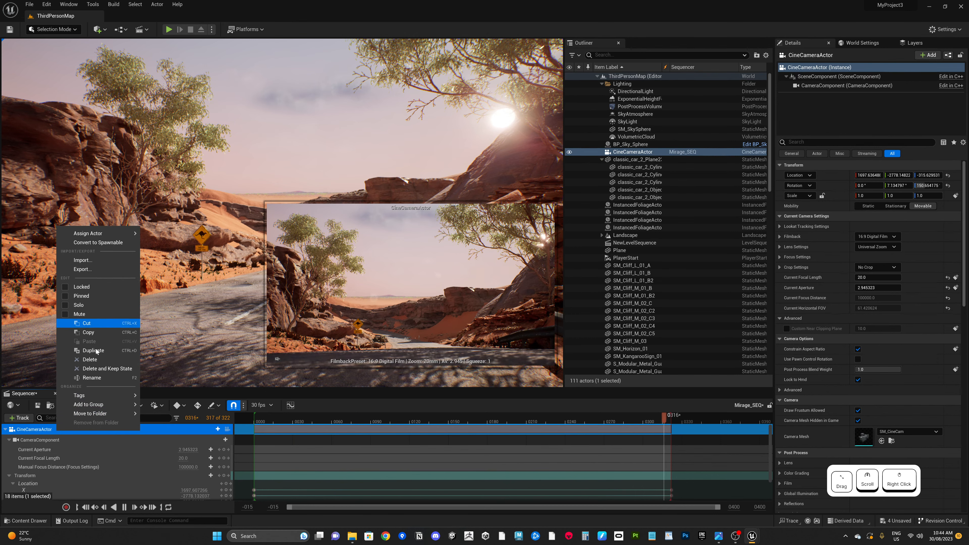
click(97, 360)
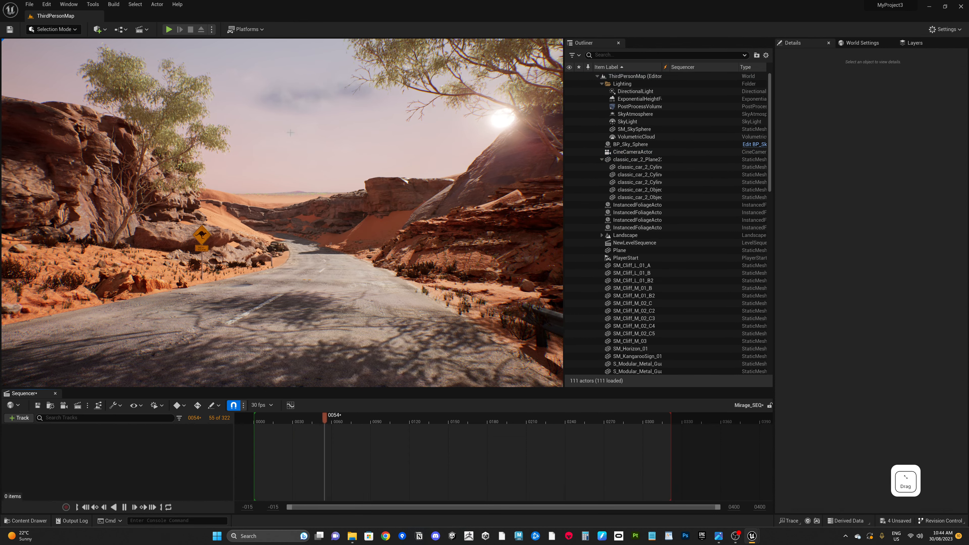
Step: Set the sequence playhead back to frame 0
click(456, 197)
click(250, 455)
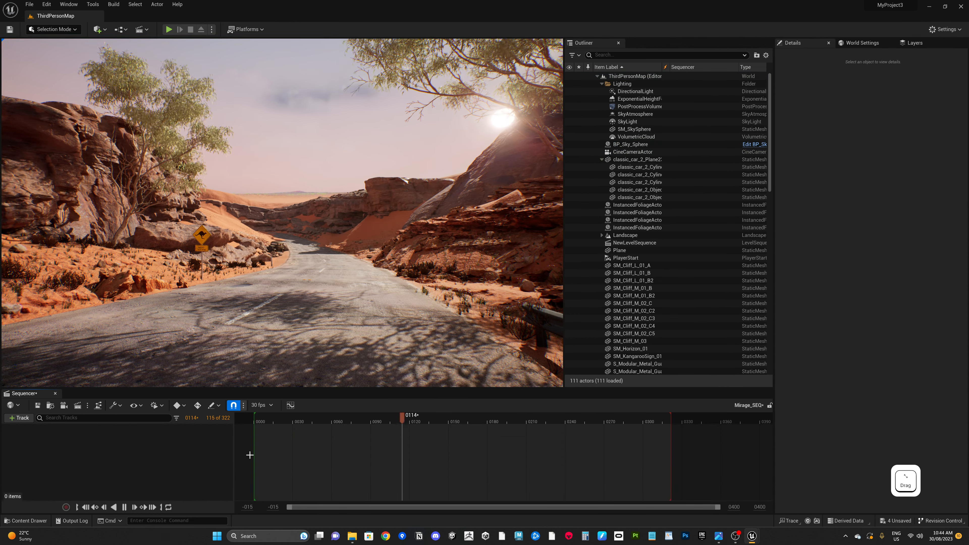
key(space)
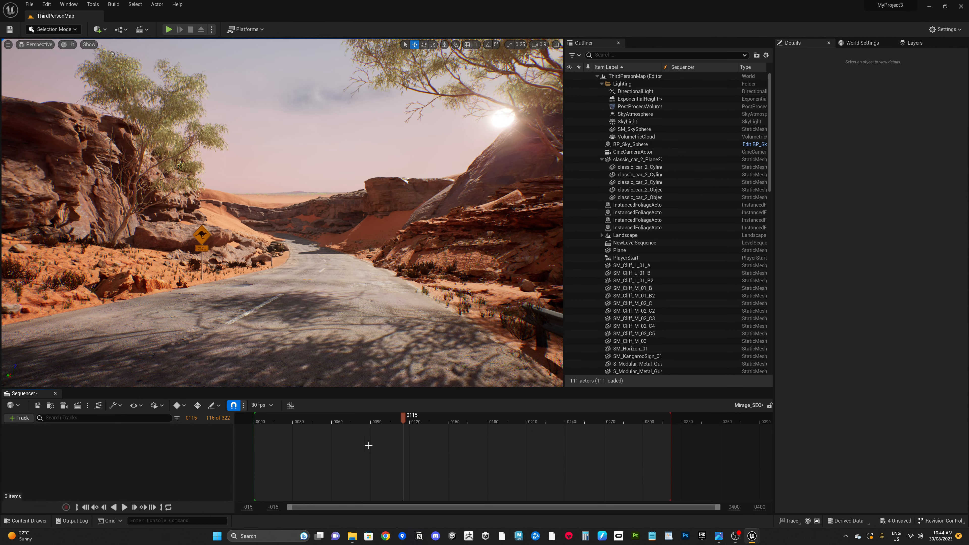
click(169, 507)
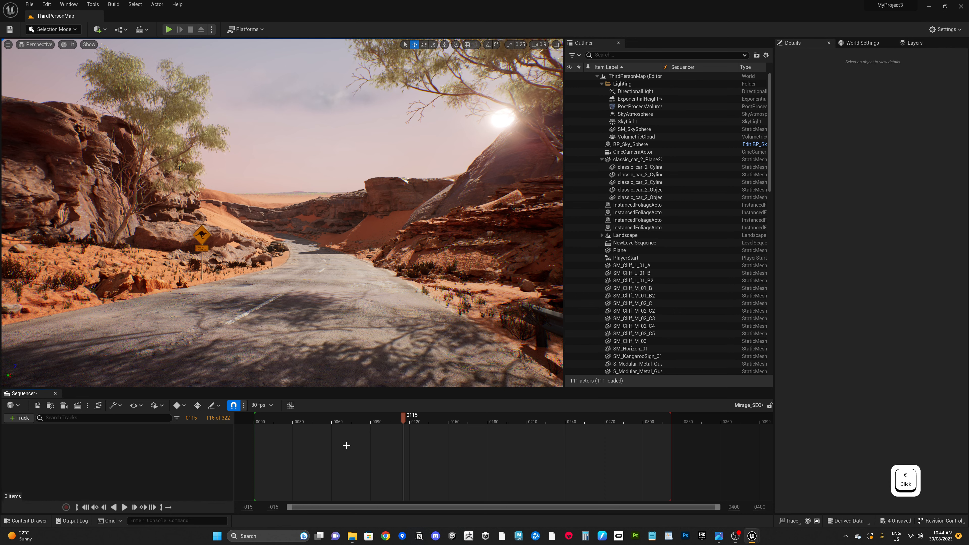
drag(353, 420, 256, 419)
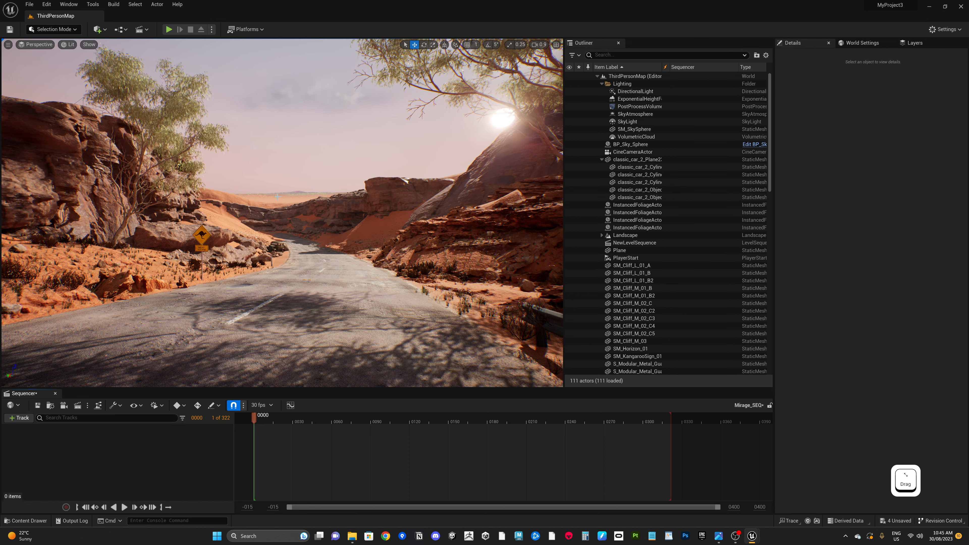
Step: Place a new Plane shape actor in the level near the road
alt+drag(450, 297, 510, 256)
alt+middle_drag(495, 314, 448, 286)
scroll(448, 286, up, 1)
alt+middle_drag(419, 239, 435, 305)
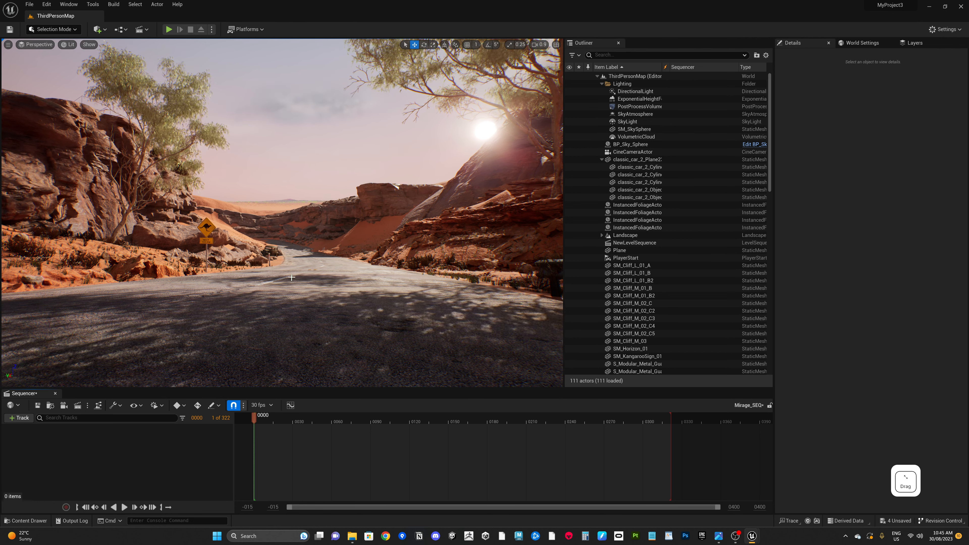
click(105, 30)
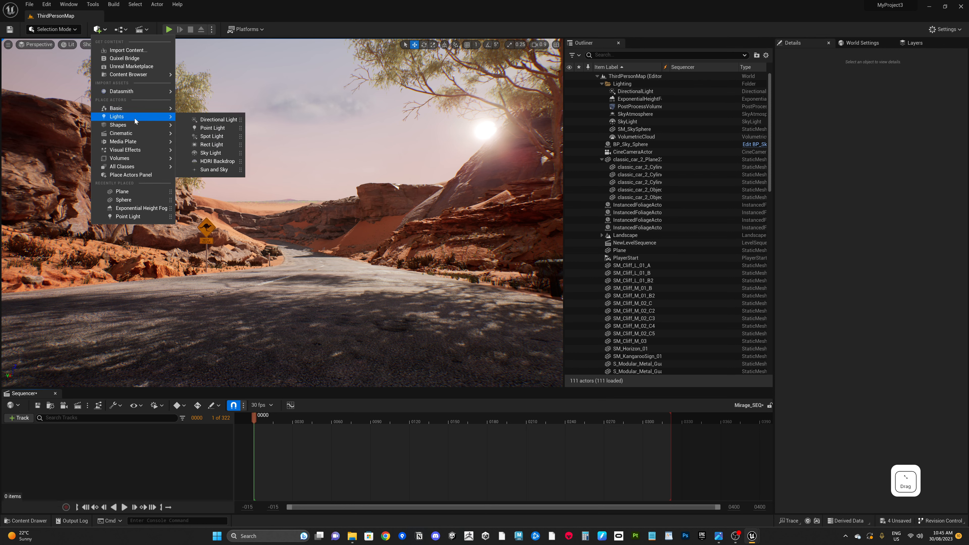
mouse_move(141, 127)
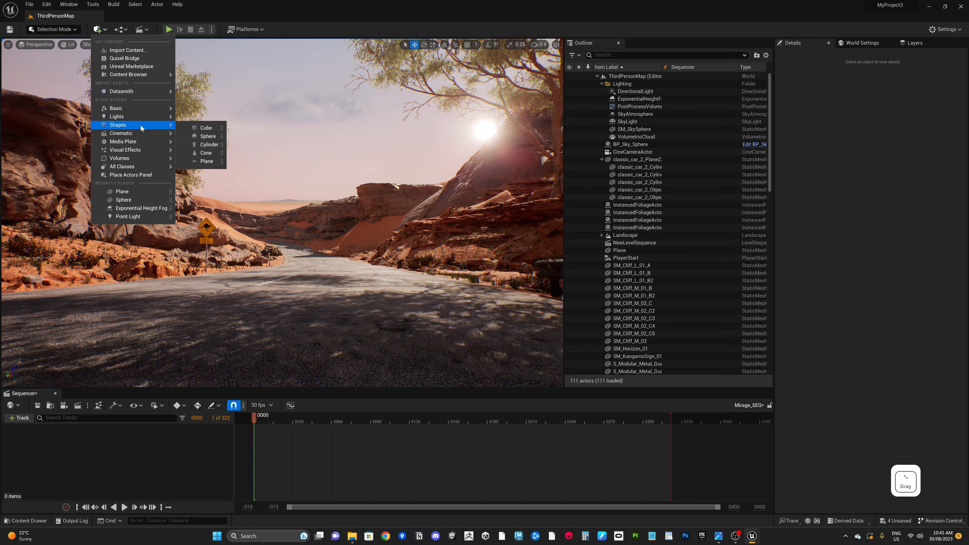
click(206, 161)
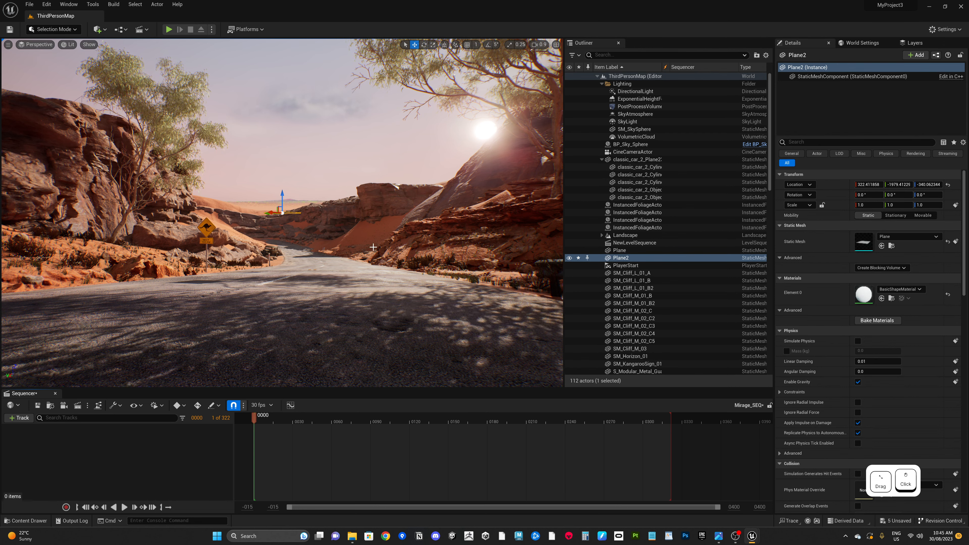
Step: Rotate the plane upright to stand across the road, about -37° and -89° on its rotation axes
alt+drag(473, 327, 496, 352)
key(f)
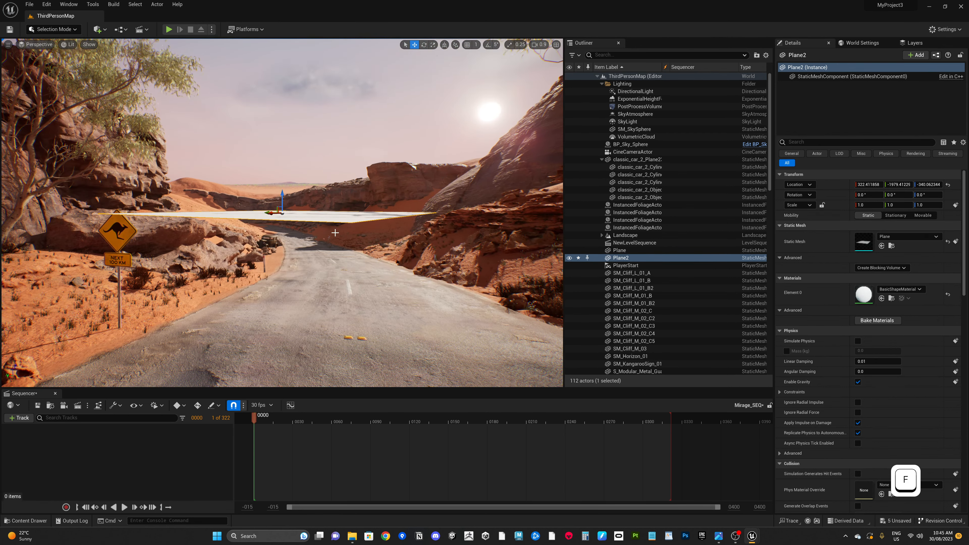
alt+drag(516, 300, 529, 326)
key(e)
drag(268, 203, 302, 177)
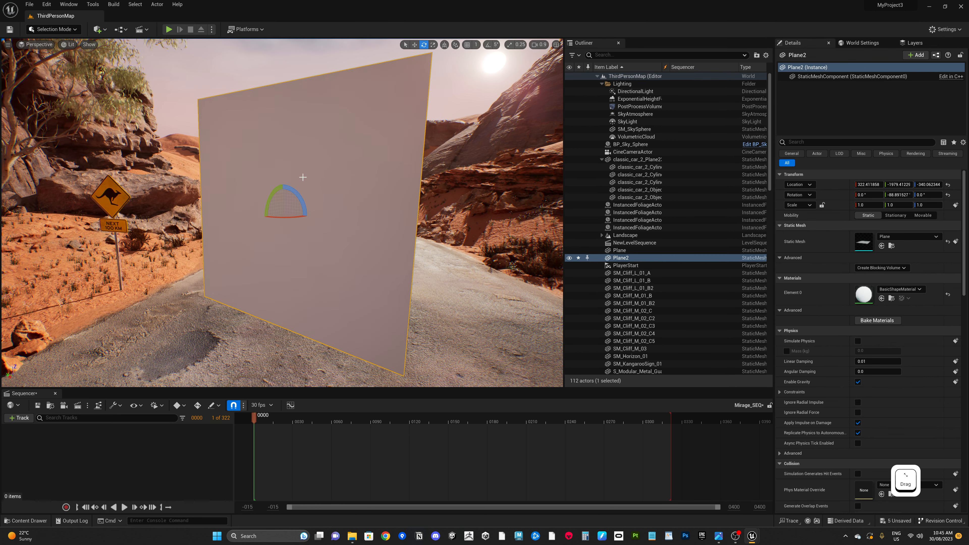
drag(292, 216, 507, 325)
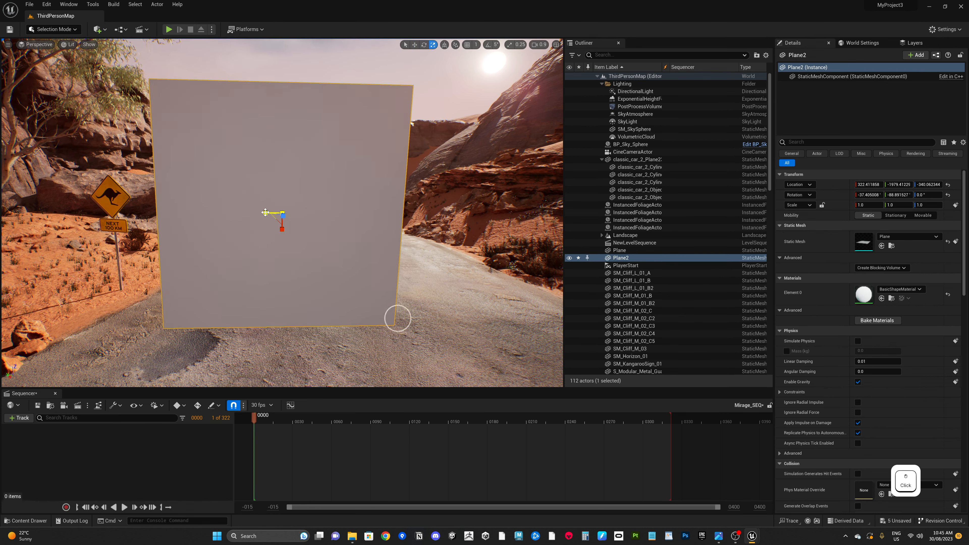
Step: Scale the plane to about 1.14 × 7.68 × 1.14 and move it down so it spans the road
drag(398, 318, 310, 327)
scroll(320, 207, down, 5)
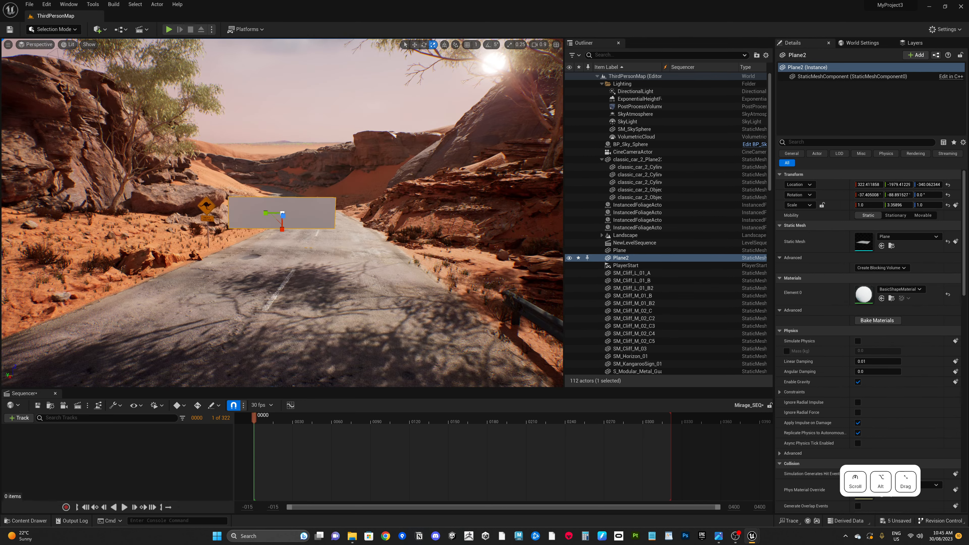
scroll(308, 230, up, 2)
alt+drag(307, 222, 311, 225)
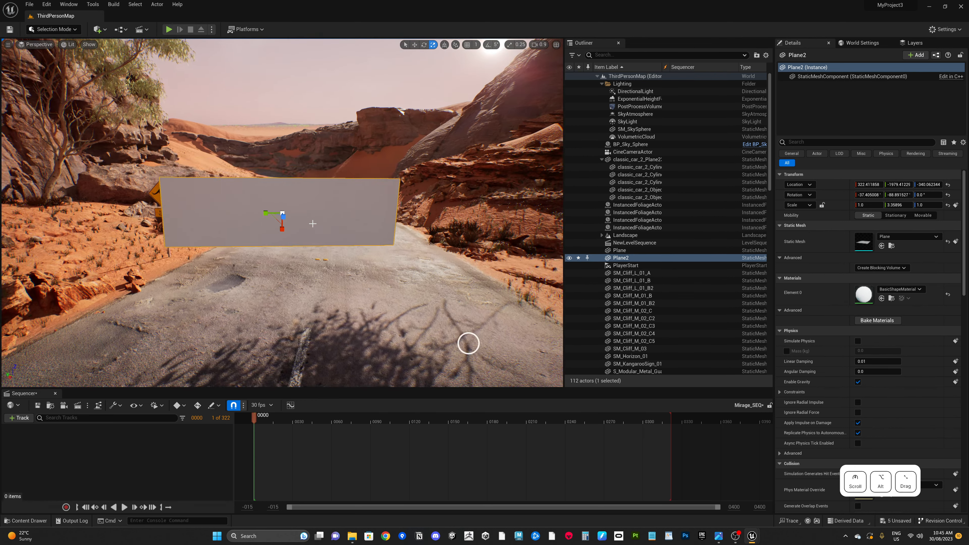
scroll(311, 228, up, 3)
scroll(324, 240, down, 2)
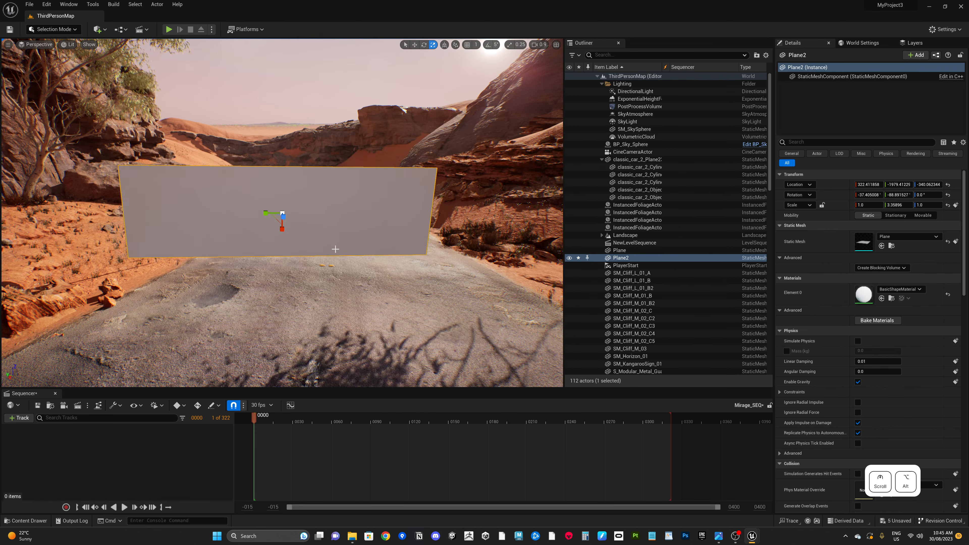
scroll(336, 248, down, 2)
alt+middle_drag(335, 248, 316, 235)
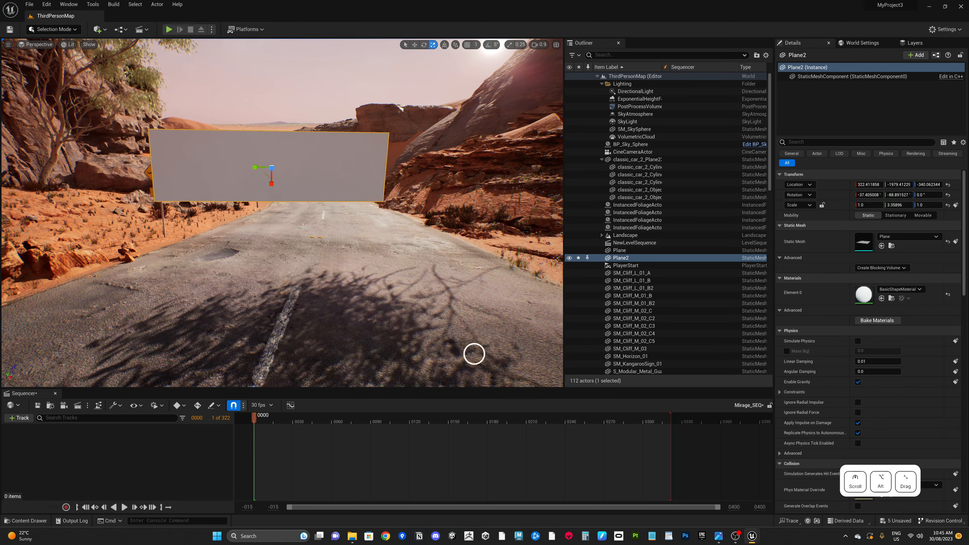
key(w)
drag(272, 188, 205, 422)
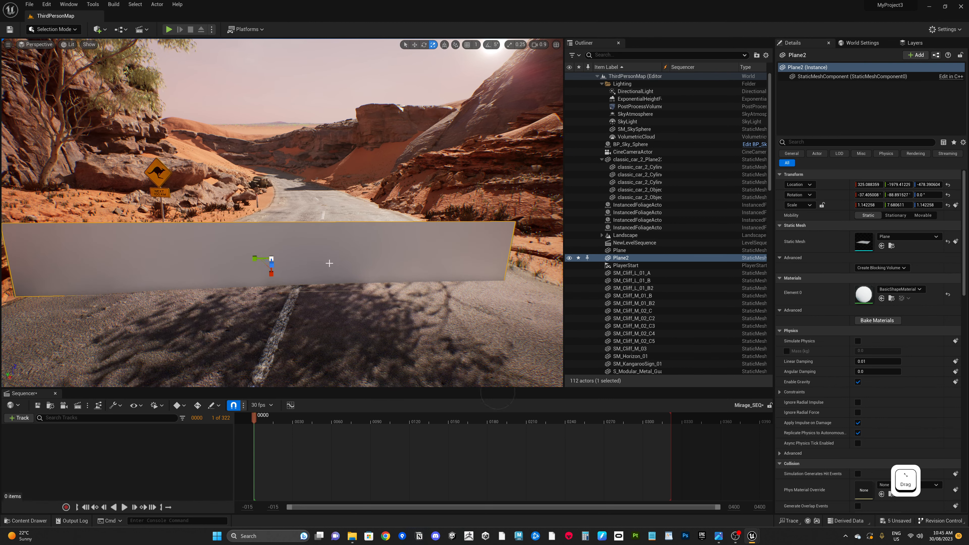
drag(252, 255, 429, 398)
Step: Tilt the plane slightly so its first rotation value is about -33°
key(e)
drag(294, 269, 433, 404)
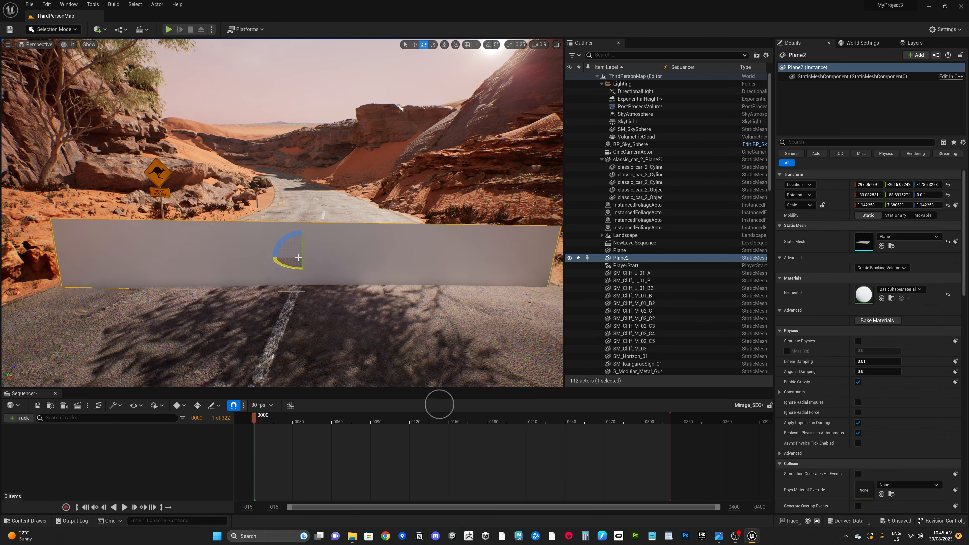
drag(301, 277, 329, 271)
alt+drag(494, 408, 547, 357)
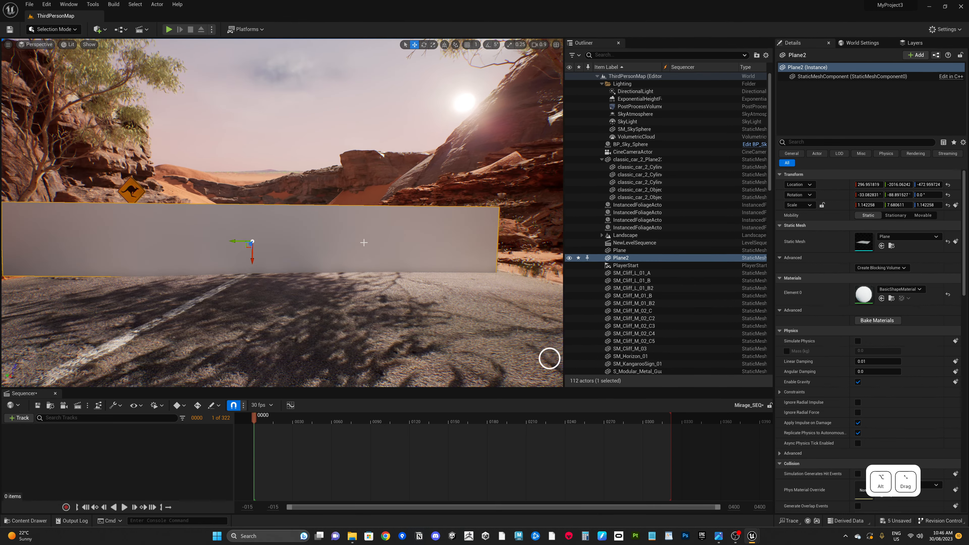
Step: Close the Sequencer and delete the Mirage_IMS, Mirage_MP, Mirage_MP_Video and Mirage_SEQ assets from the Movies folder
click(55, 393)
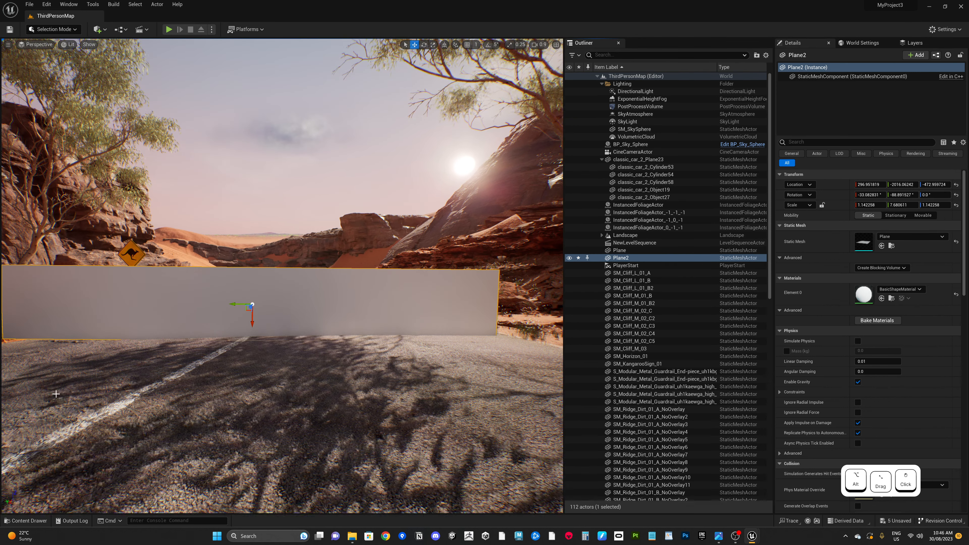
click(28, 521)
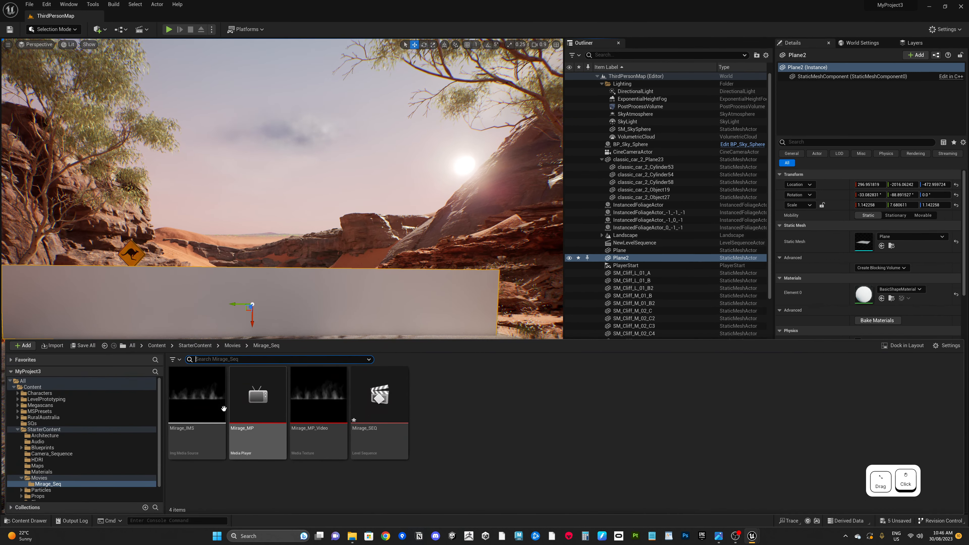
click(213, 403)
shift+click(261, 413)
shift+click(321, 414)
shift+click(377, 412)
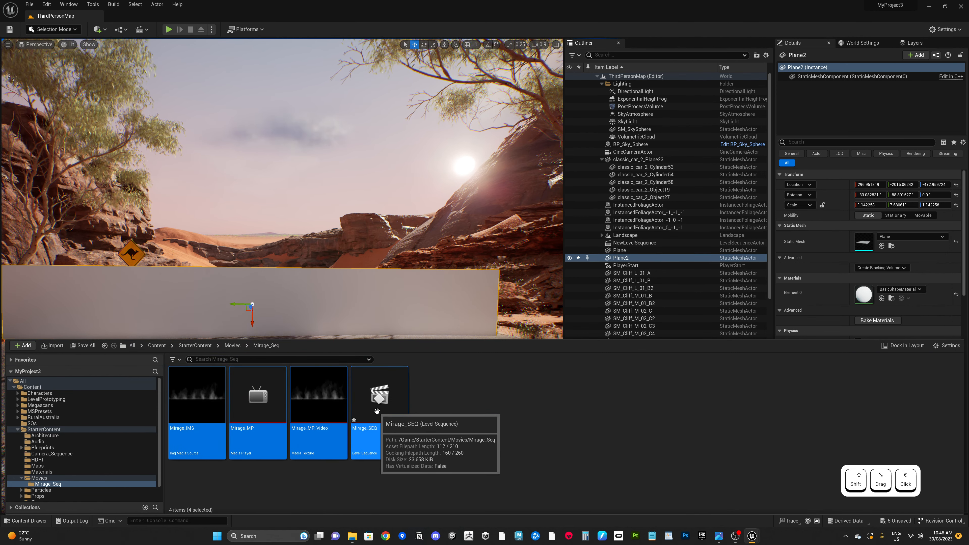
key(Delete)
click(483, 390)
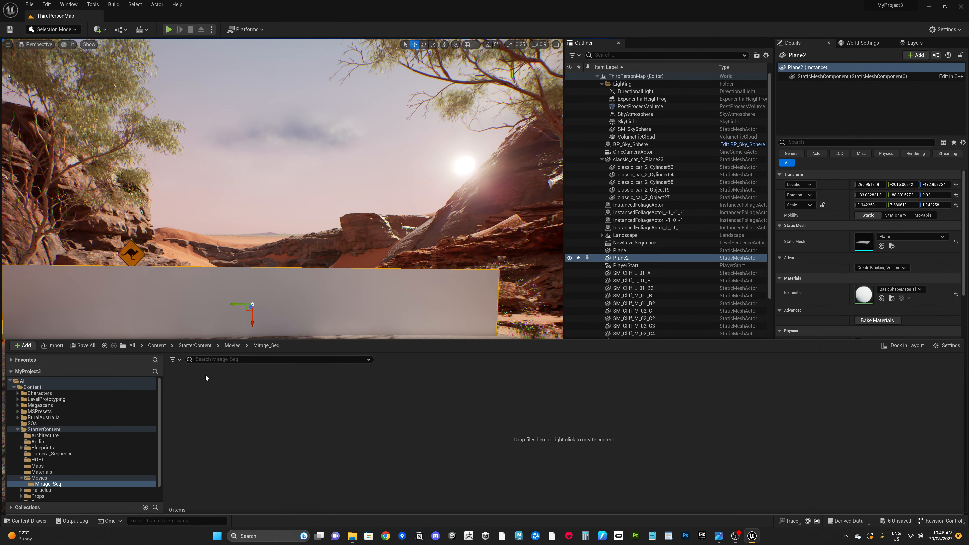
Step: Search the StarterContent folder for "Heat"
click(35, 430)
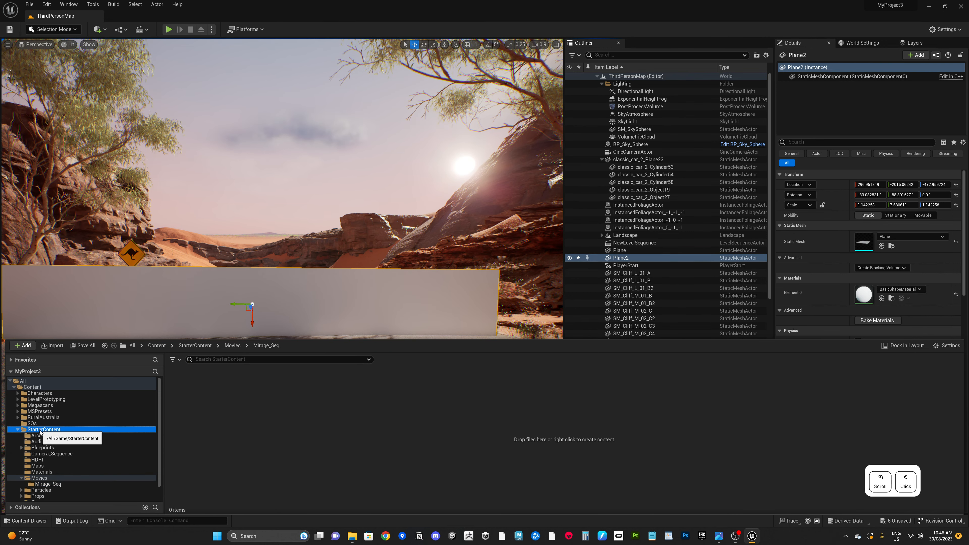
click(18, 430)
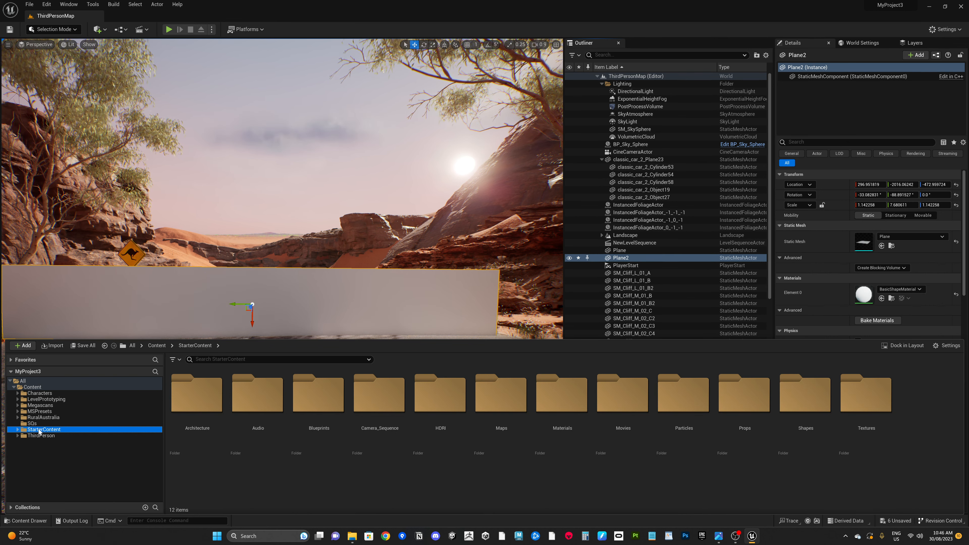
click(260, 360)
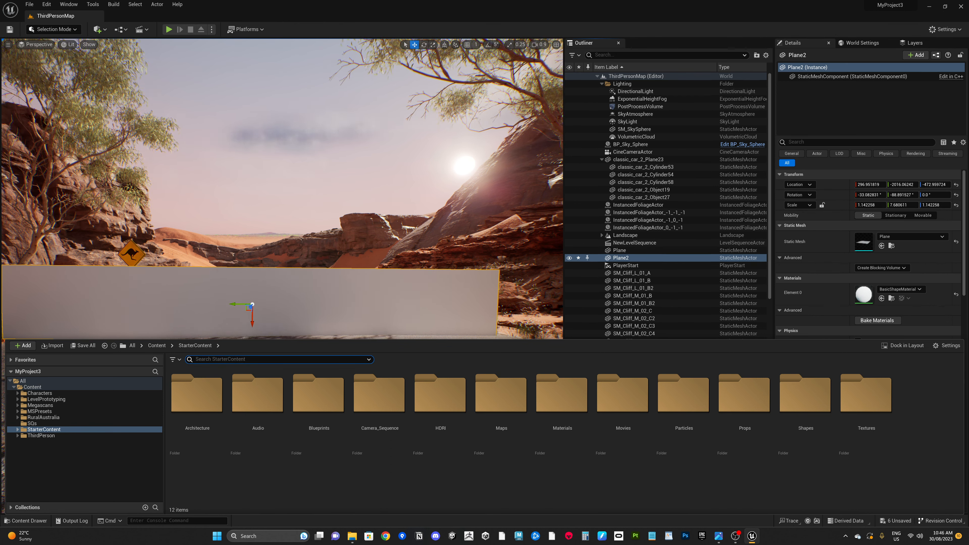
text(Heat)
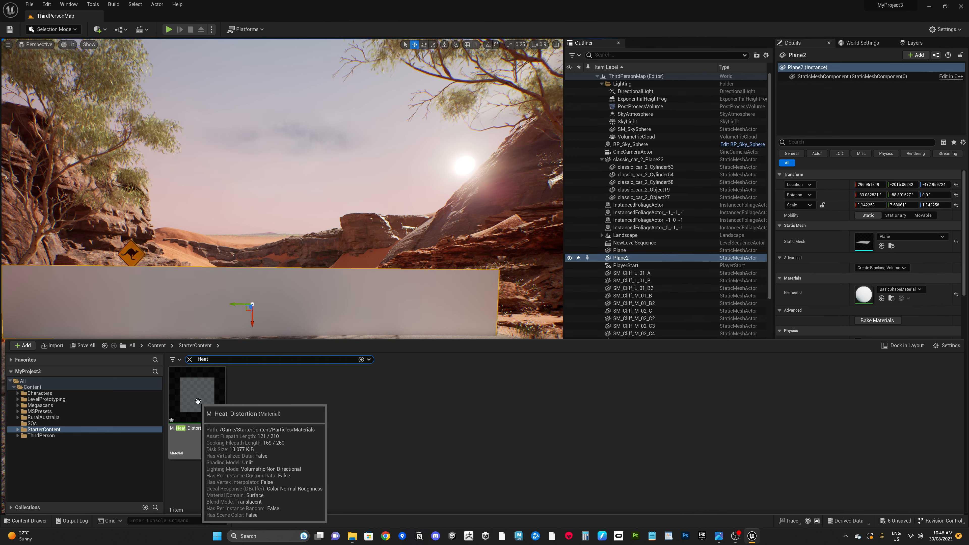
Step: Duplicate the M_Heat_Distortion material and name the copy Mirage_Effect_Mat
click(198, 401)
right_click(197, 403)
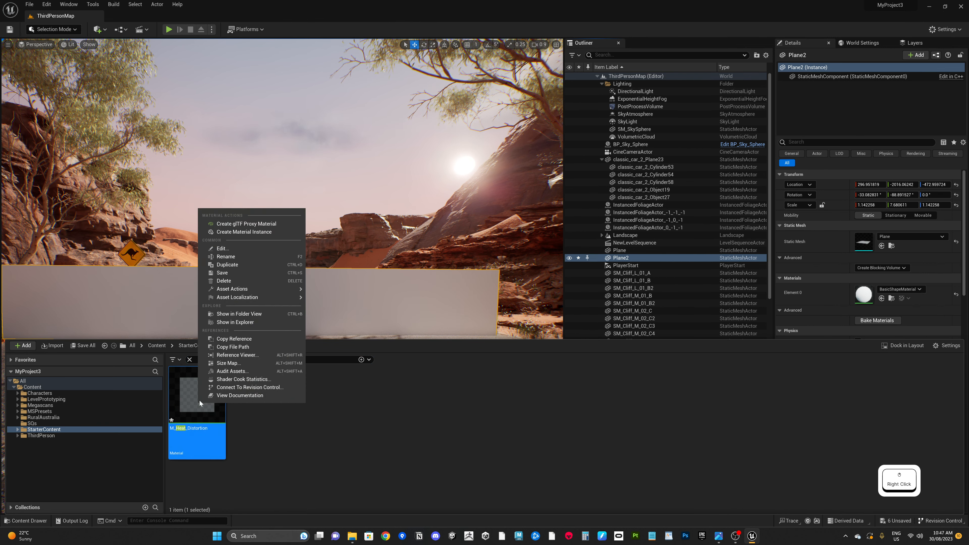
click(235, 267)
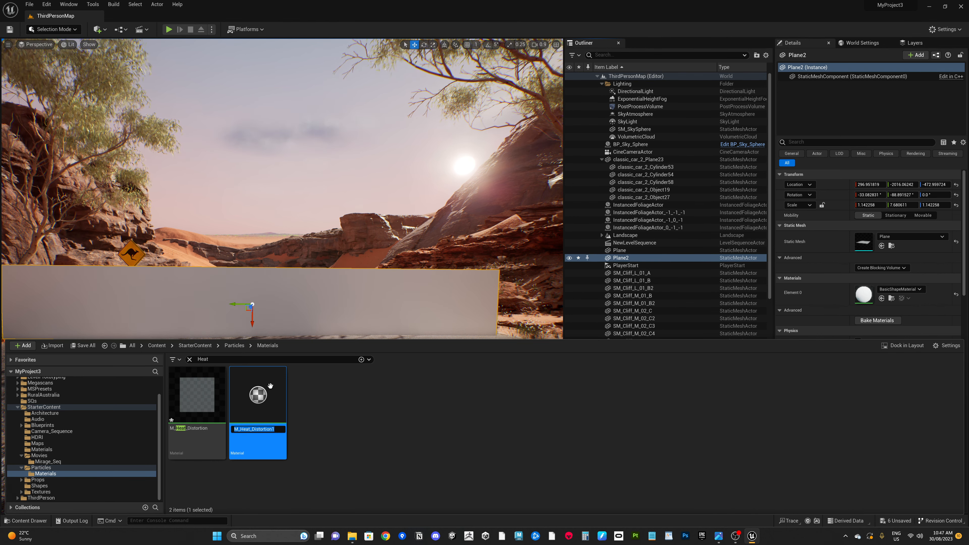
text(Mir)
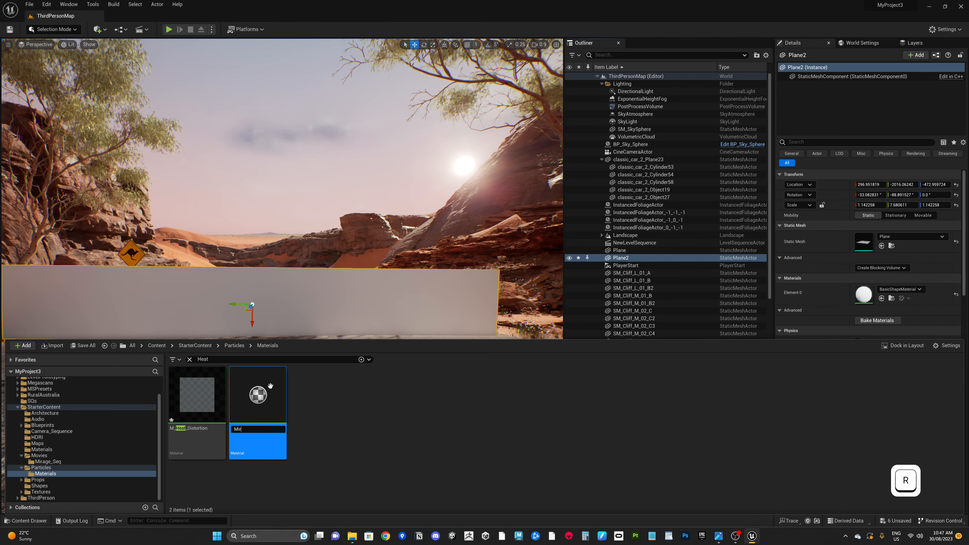
text(age_Effe)
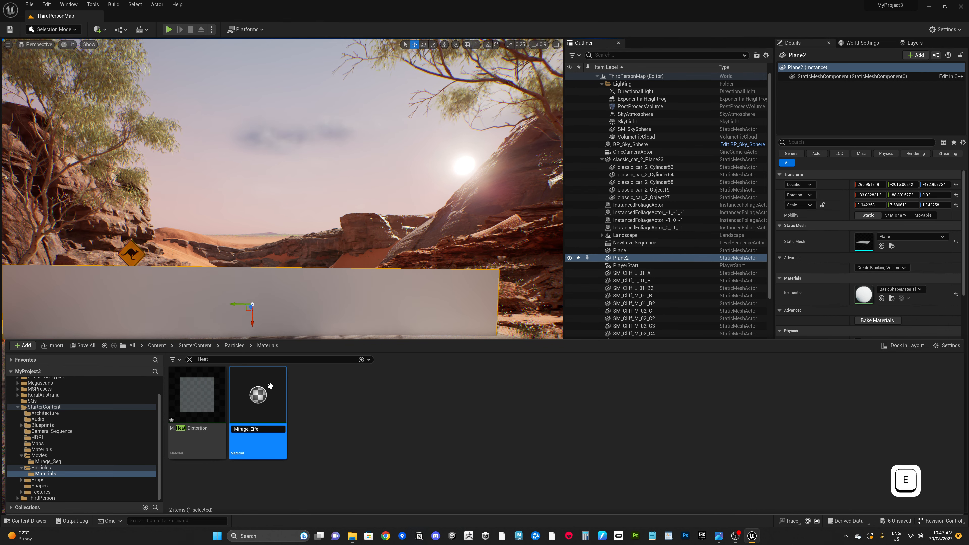
text(ct_Mat)
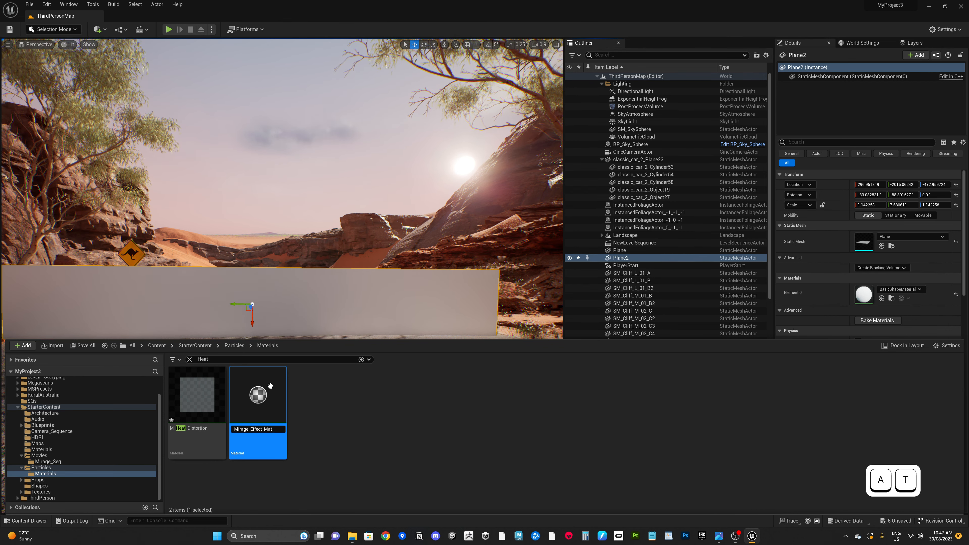
key(Return)
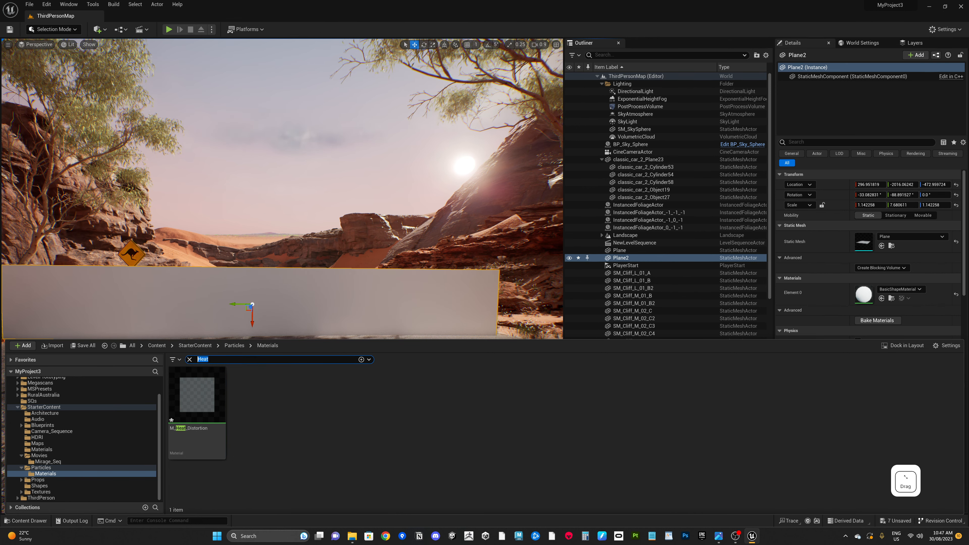
Step: Filter the assets by "mirage" and apply Mirage_Effect_Mat to the upright plane across the road
text(mi)
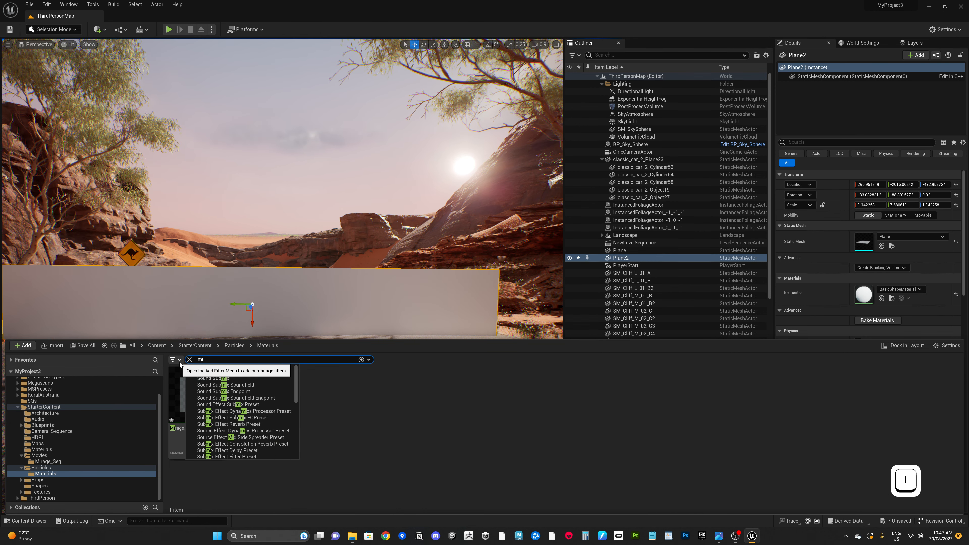
text(a)
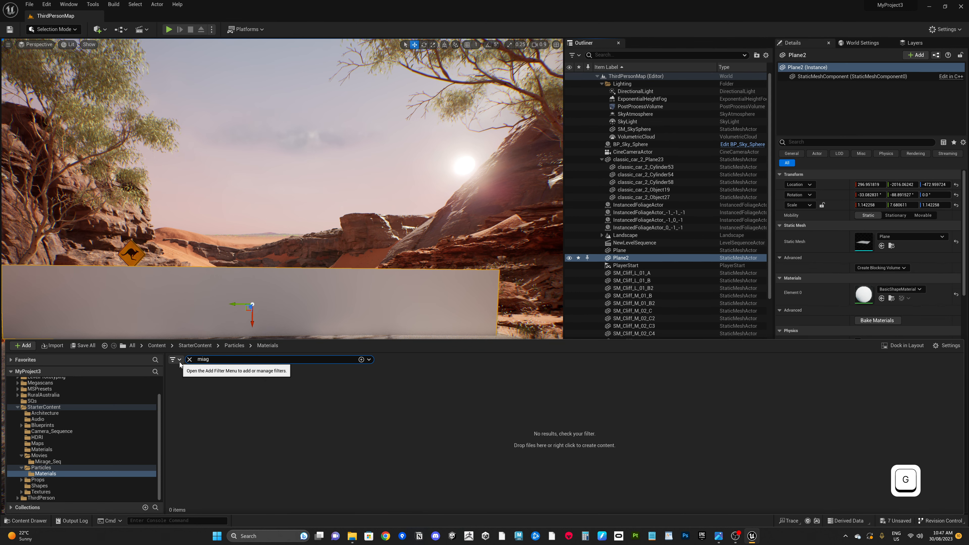
key(BackSpace)
text(rage)
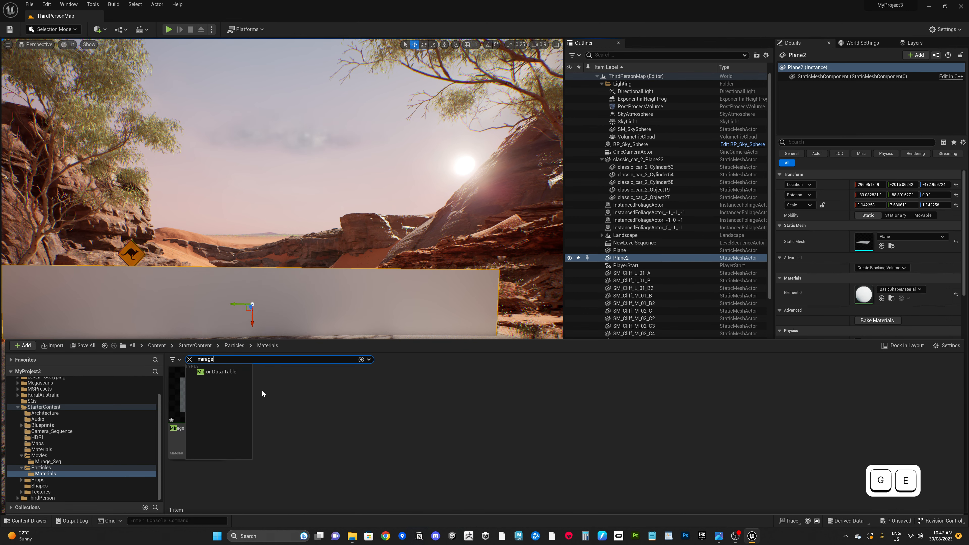
click(214, 396)
right_click(204, 398)
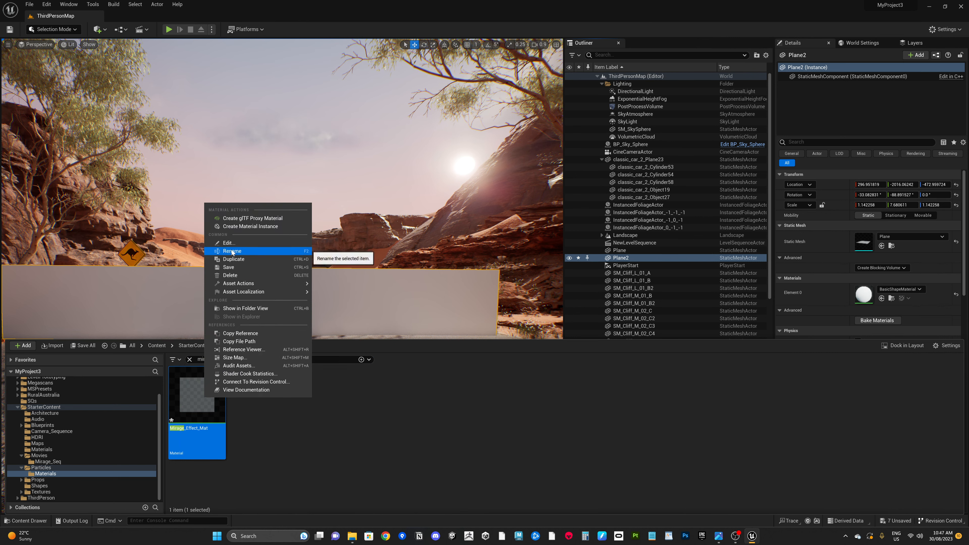
click(198, 399)
drag(241, 331, 296, 296)
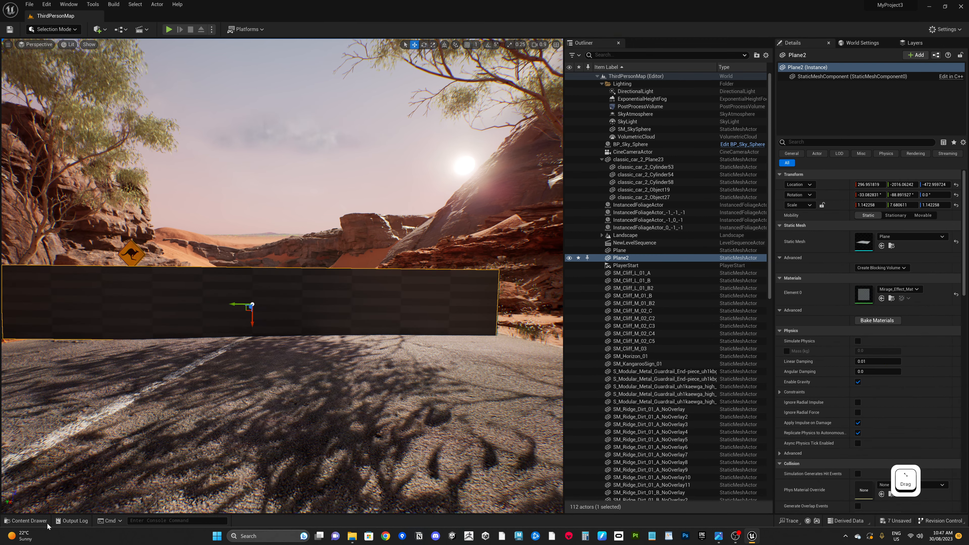
Step: Try to move Mirage_Effect_Mat into the StarterContent Materials folder
key(ctrl+space)
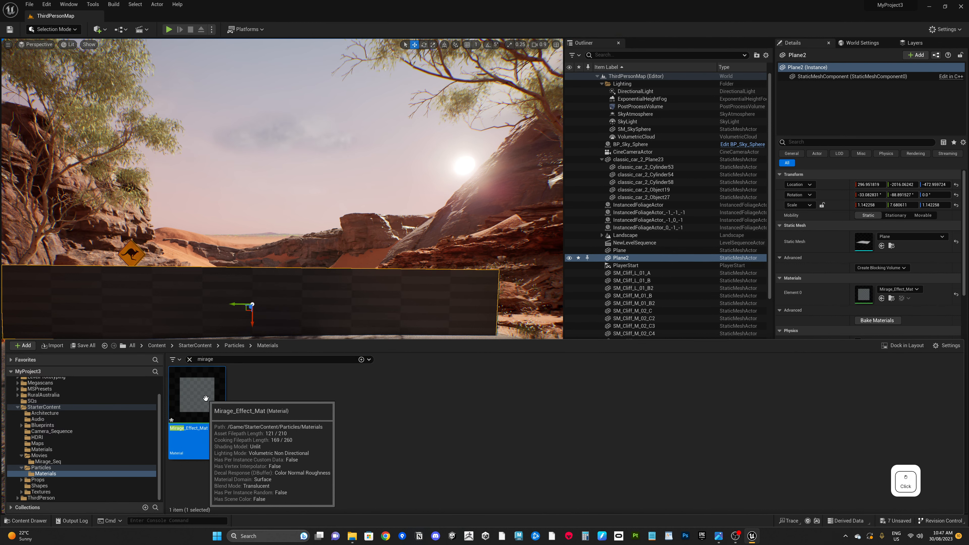
drag(205, 398, 48, 452)
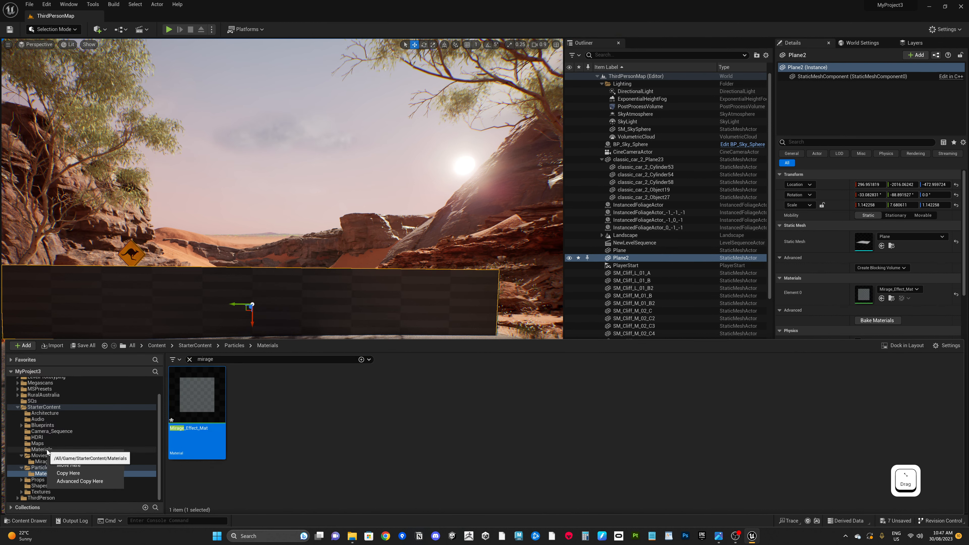
click(69, 465)
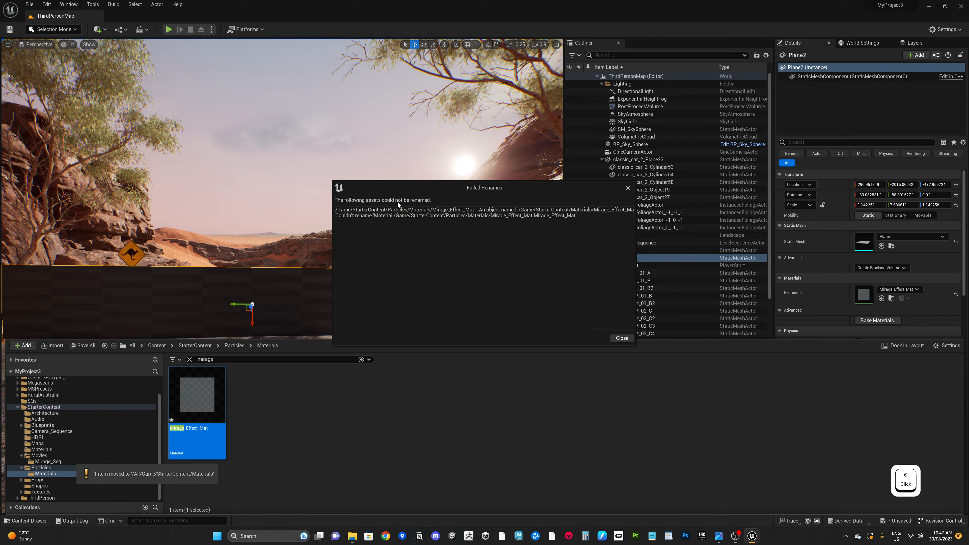
click(622, 338)
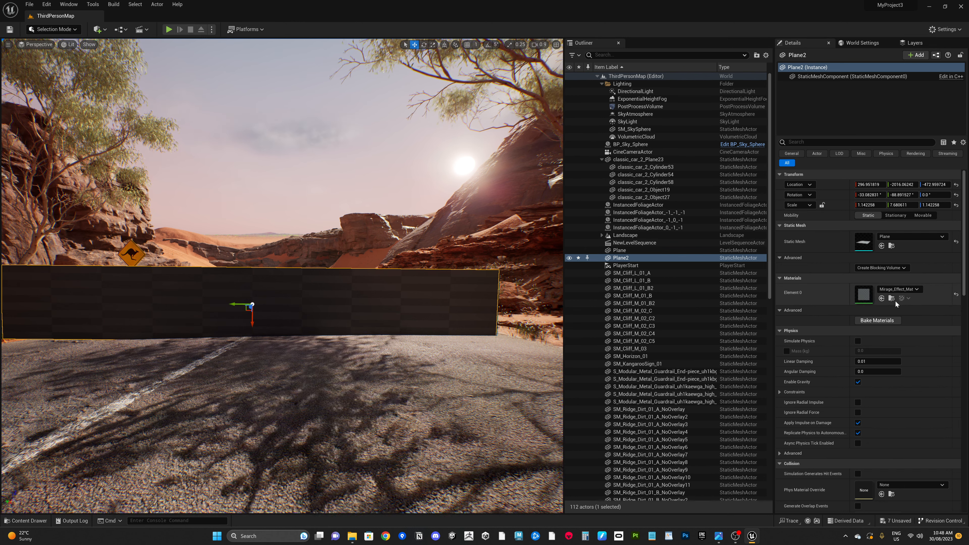
Step: Open Mirage_Effect_Mat in the material editor and survey its node graph
click(863, 299)
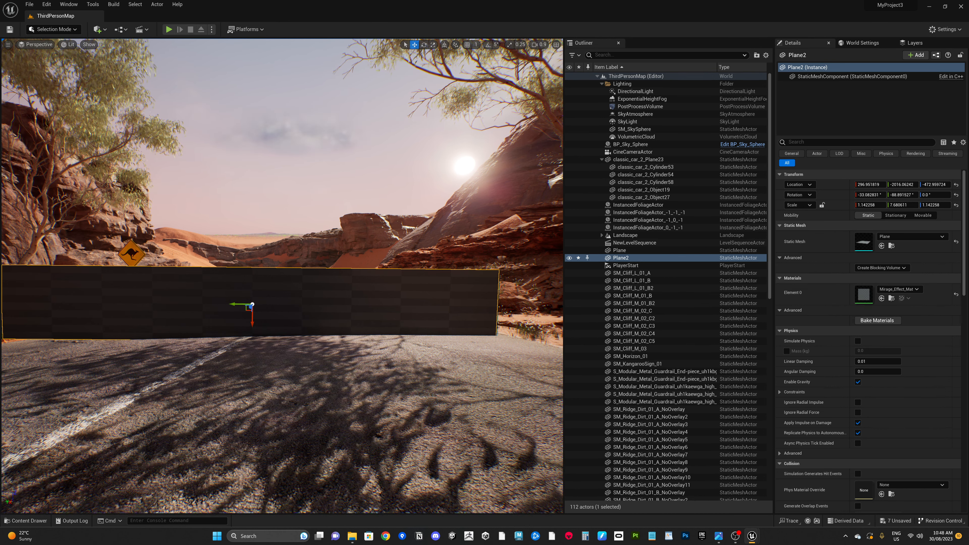
drag(535, 542, 465, 86)
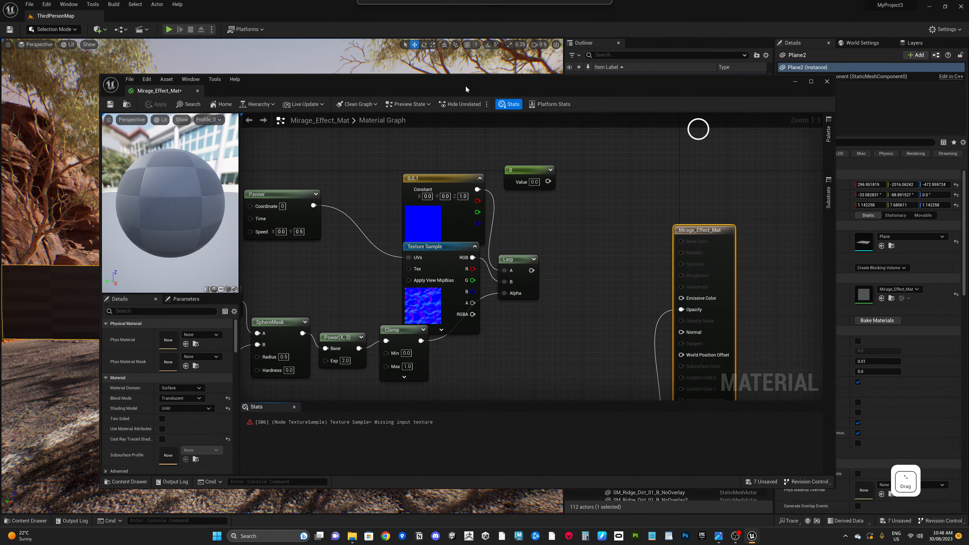
scroll(527, 260, down, 3)
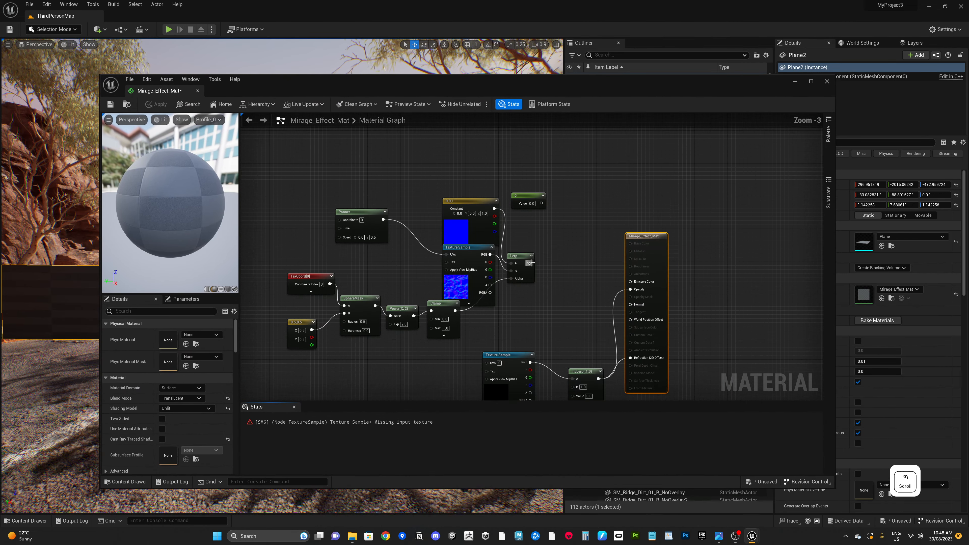
scroll(552, 294, down, 3)
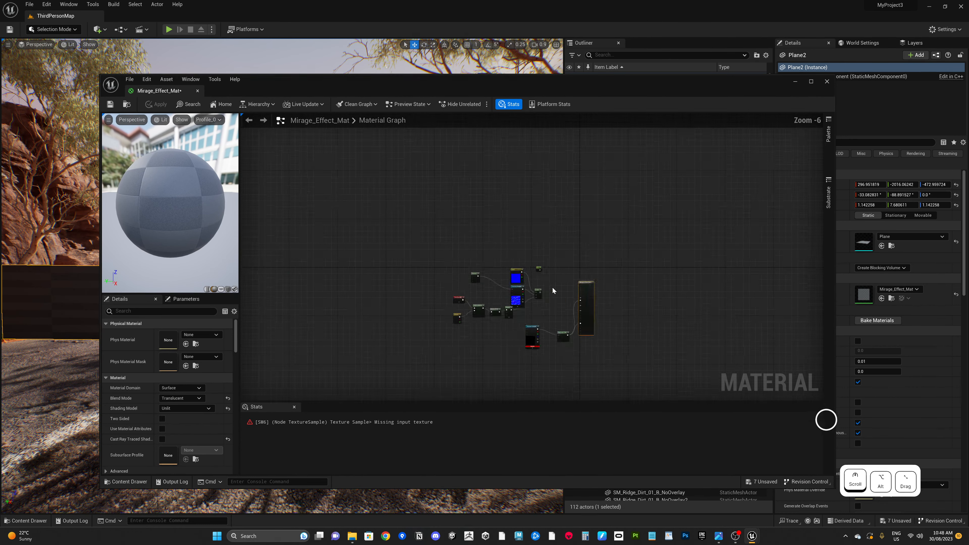
scroll(554, 295, up, 2)
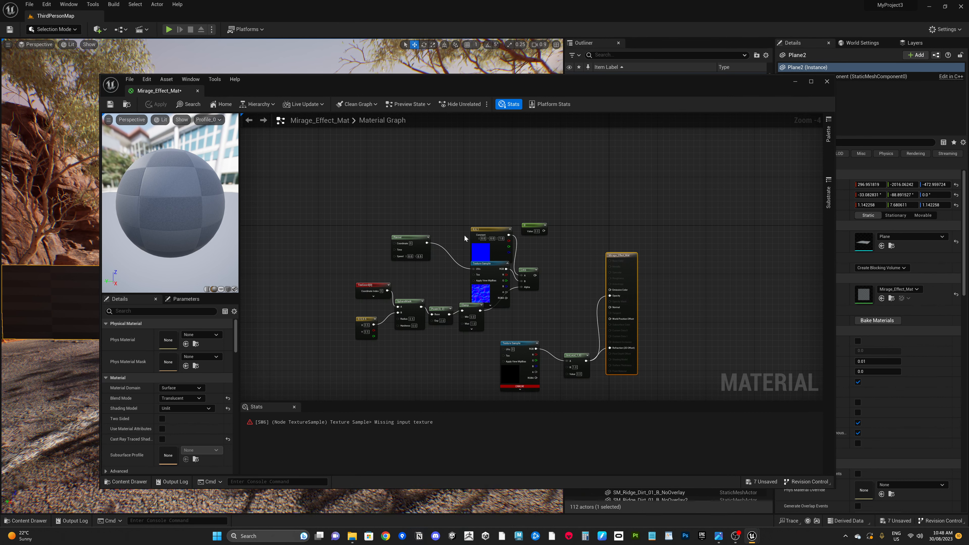
Step: Reposition the lower Texture Sample node and save the material despite the compilation warning
drag(536, 276, 610, 307)
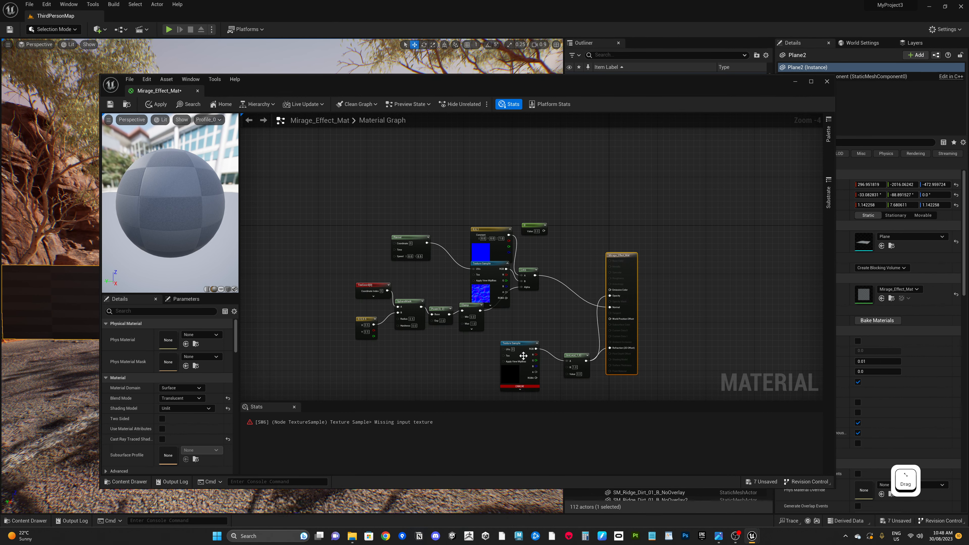
drag(520, 342, 507, 360)
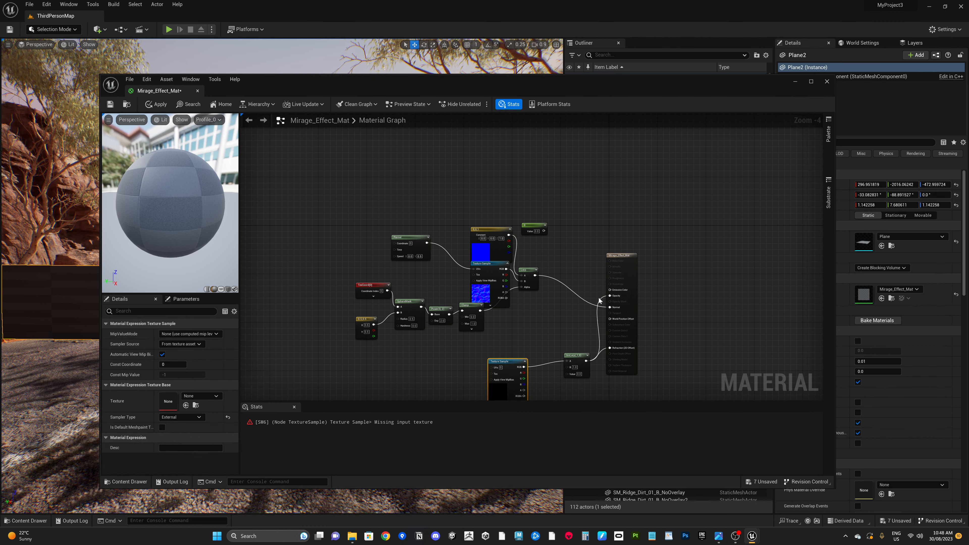
click(112, 105)
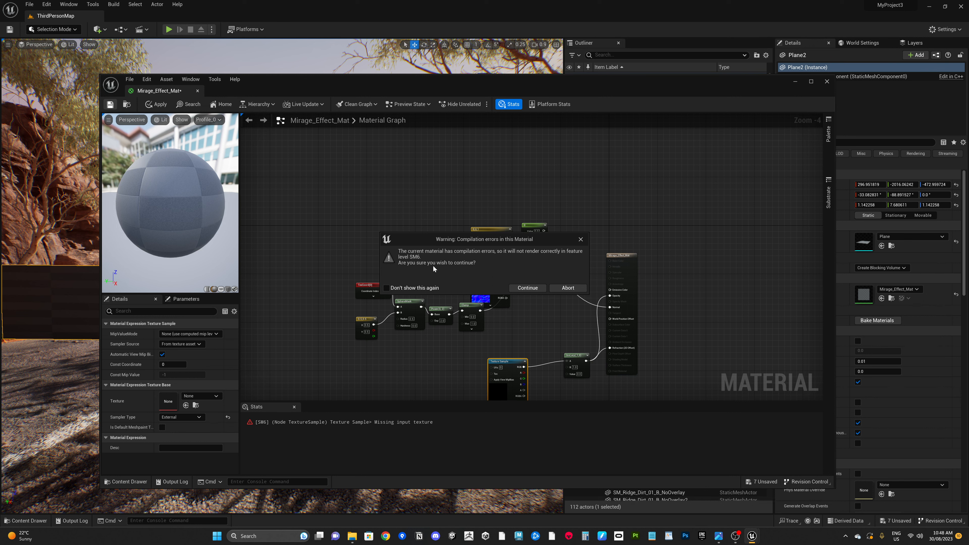
click(527, 288)
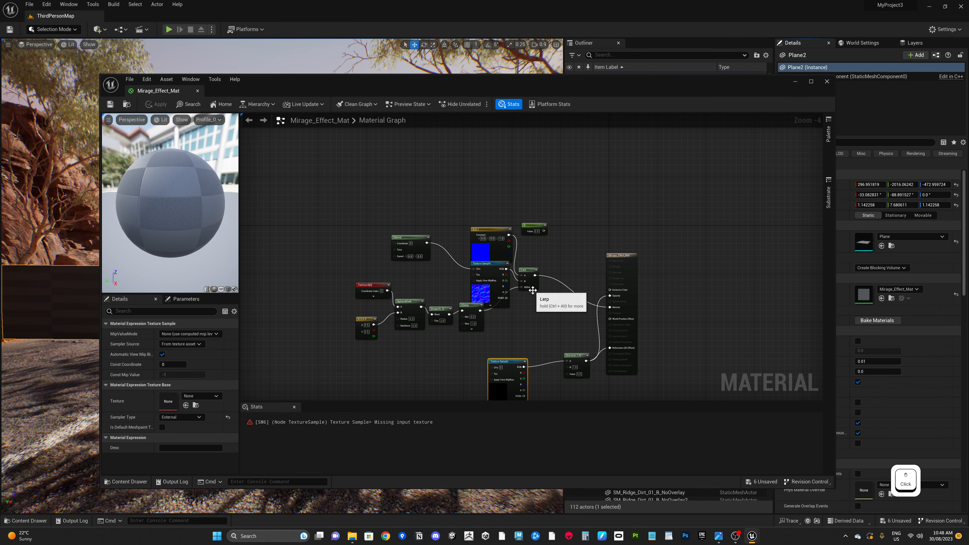
Step: Delete all expression nodes from the material graph, leaving only the output node
scroll(540, 315, down, 2)
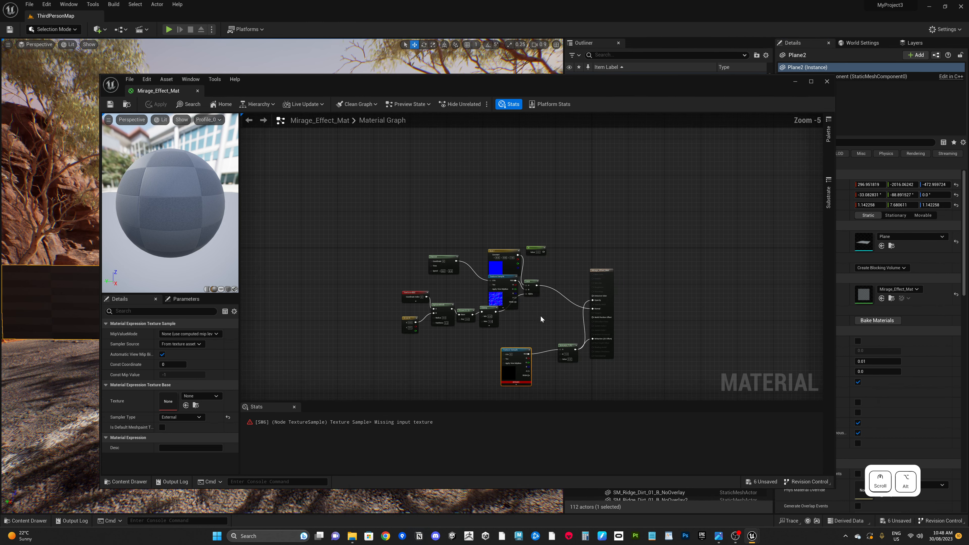
scroll(542, 305, down, 2)
scroll(542, 315, up, 4)
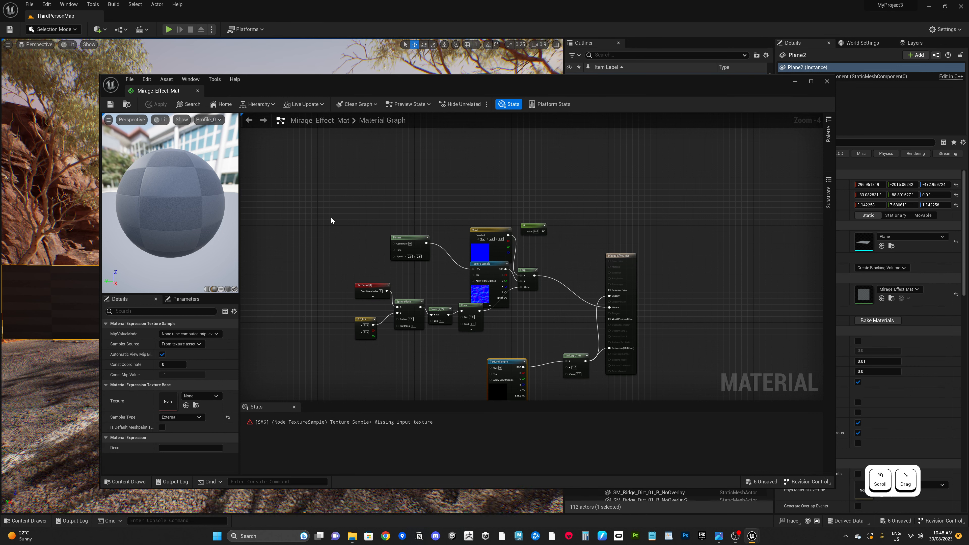
drag(318, 215, 591, 330)
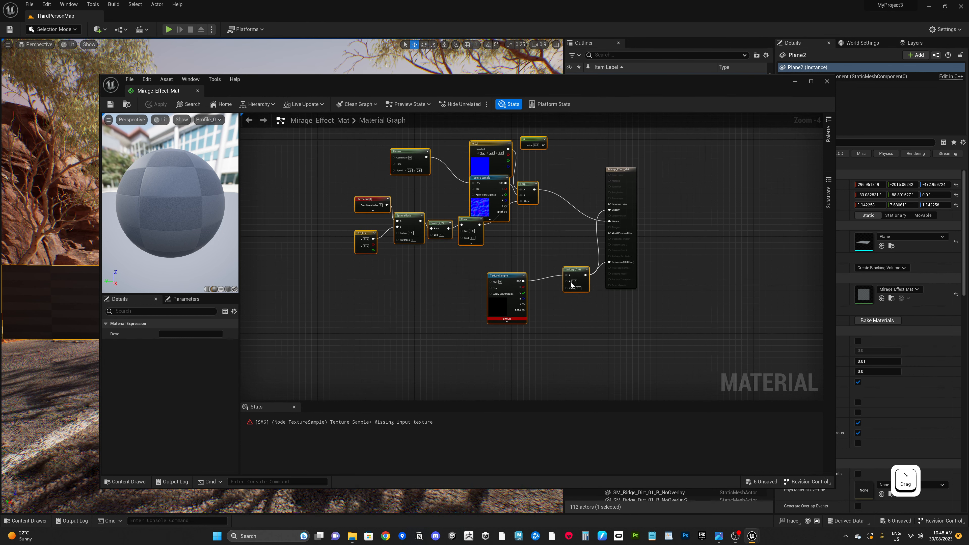
key(Delete)
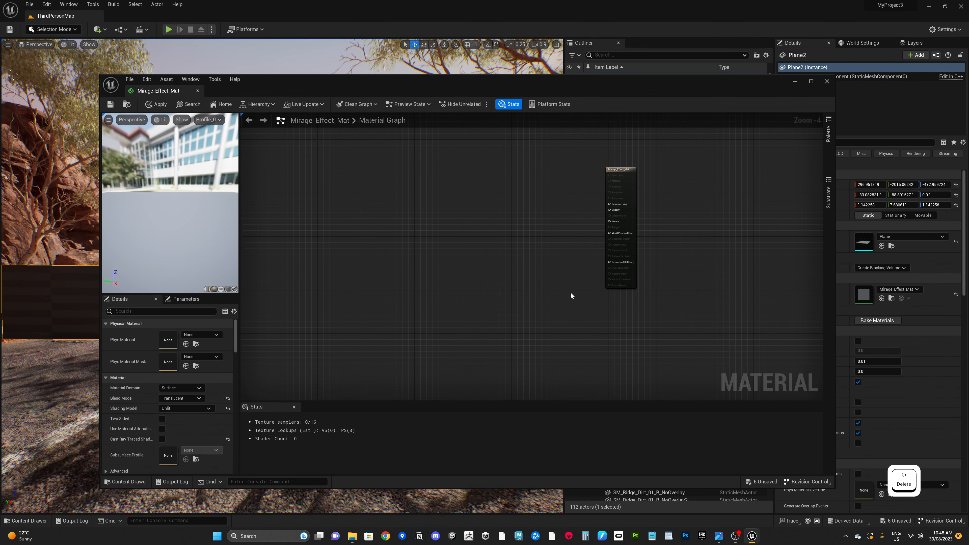
Step: Select the material output node and check its Material Domain and Blend Mode settings
click(616, 168)
scroll(564, 228, up, 2)
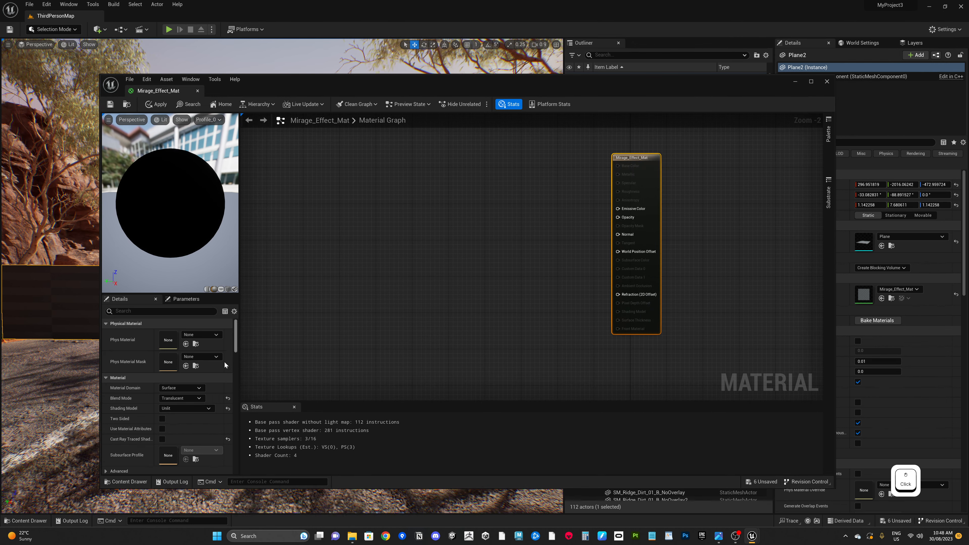
scroll(202, 377, up, 2)
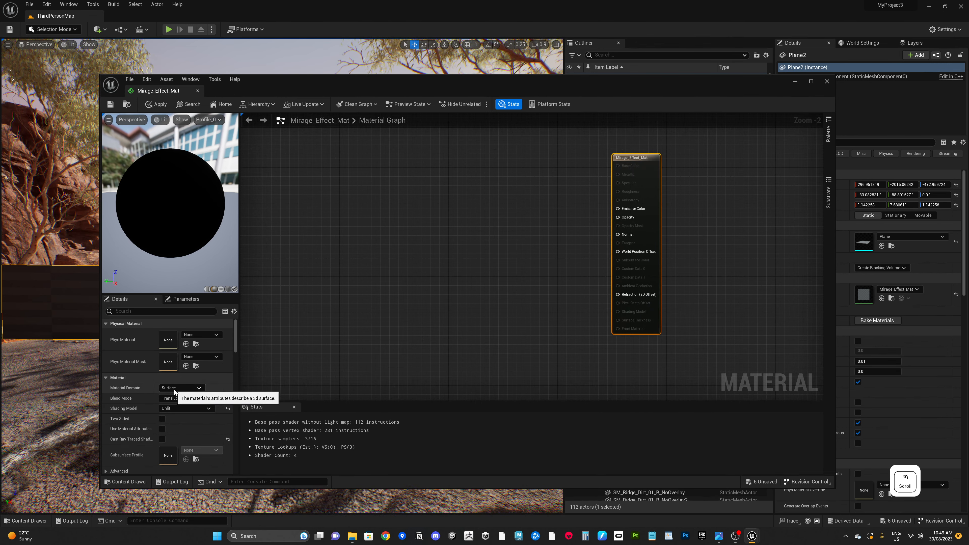
click(186, 388)
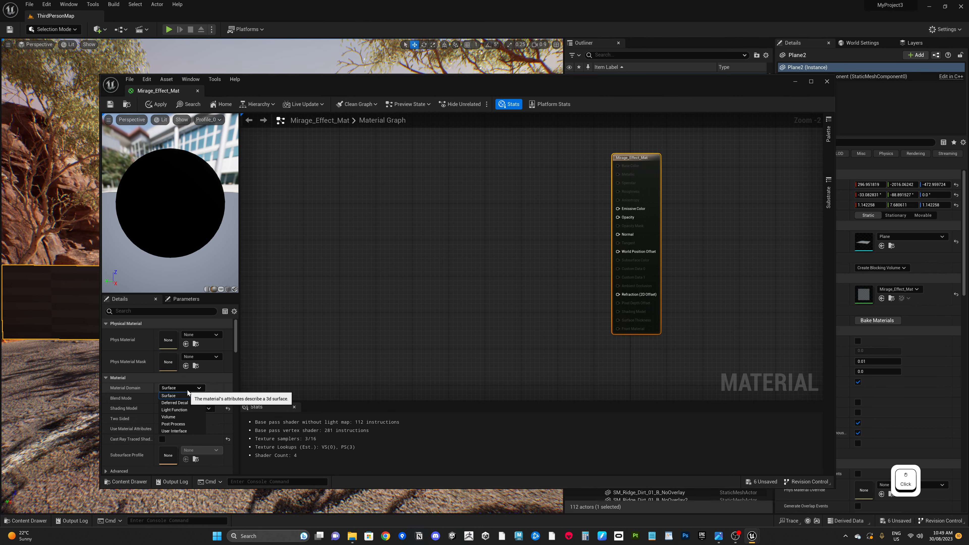
click(187, 390)
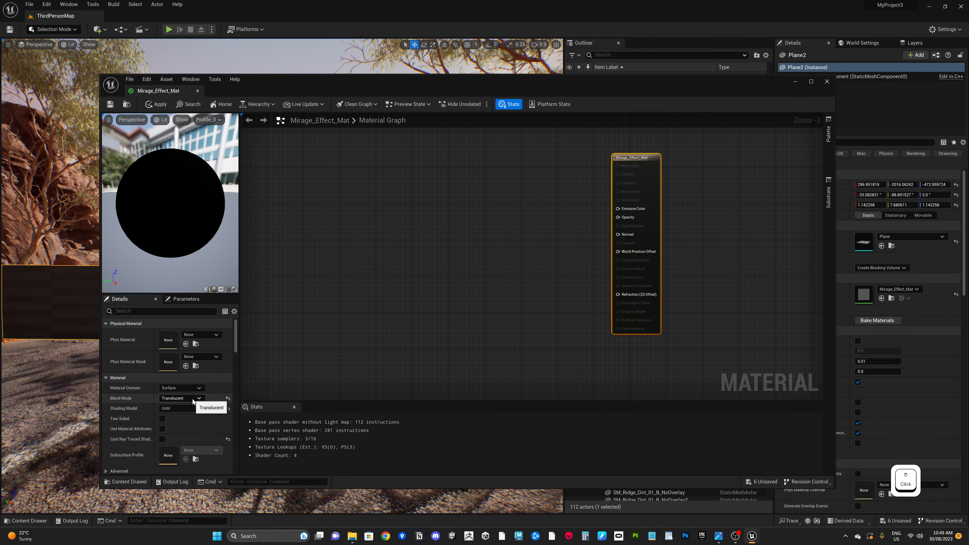
click(193, 402)
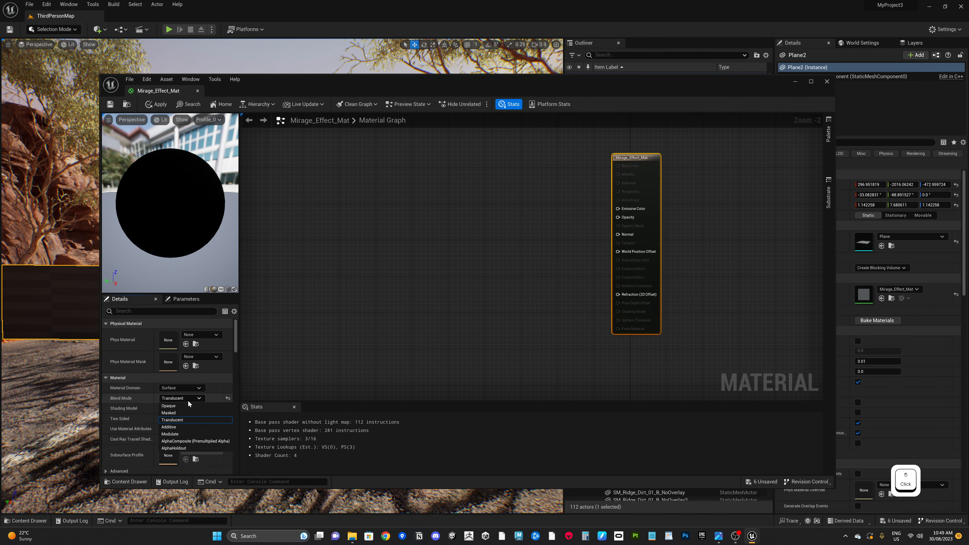
click(188, 401)
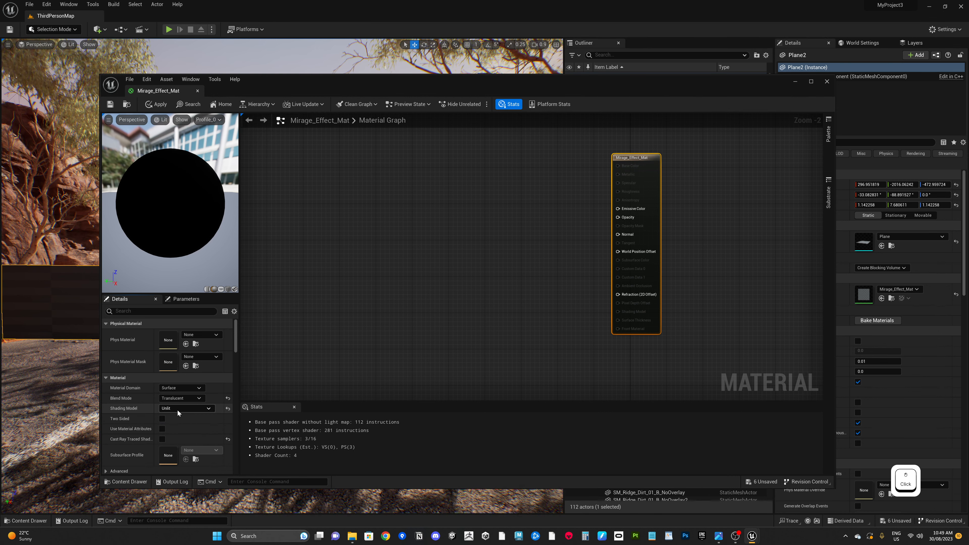
Step: Try Index Of Refraction as the refraction method, then switch it back to 2D Offset
scroll(178, 410, down, 5)
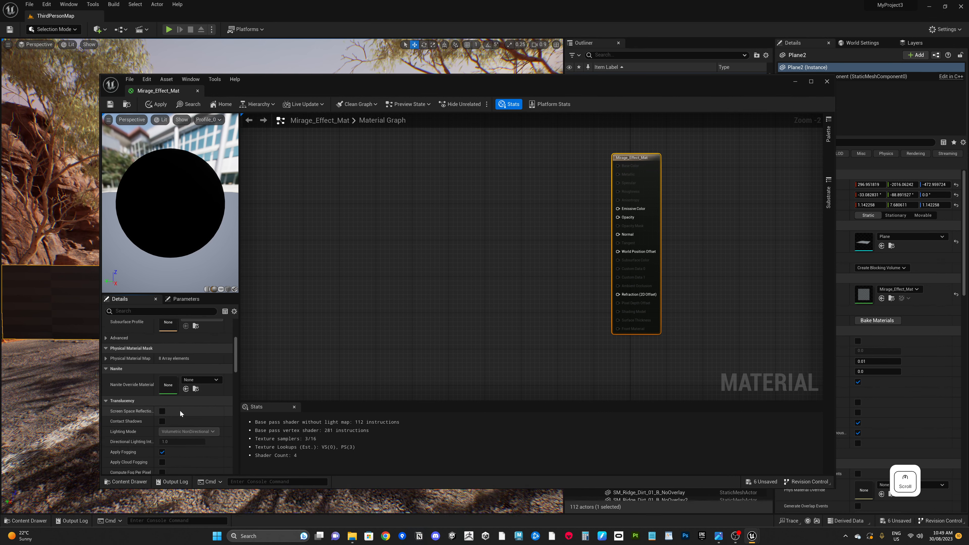
scroll(180, 410, down, 10)
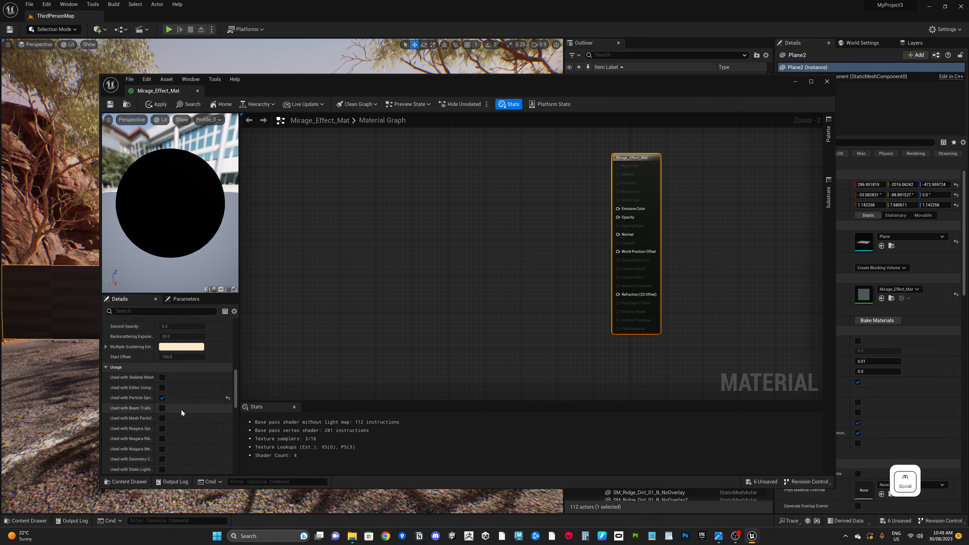
scroll(180, 410, down, 10)
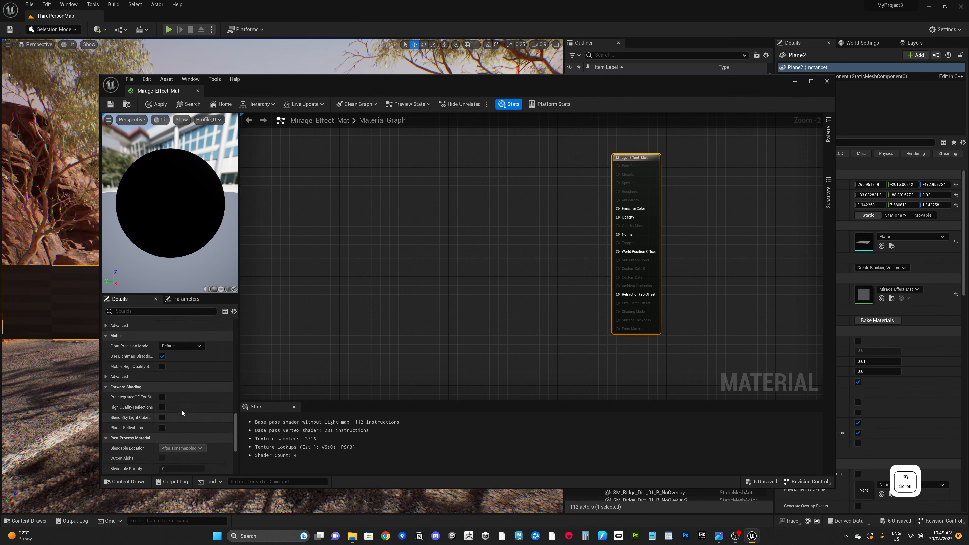
scroll(182, 410, up, 2)
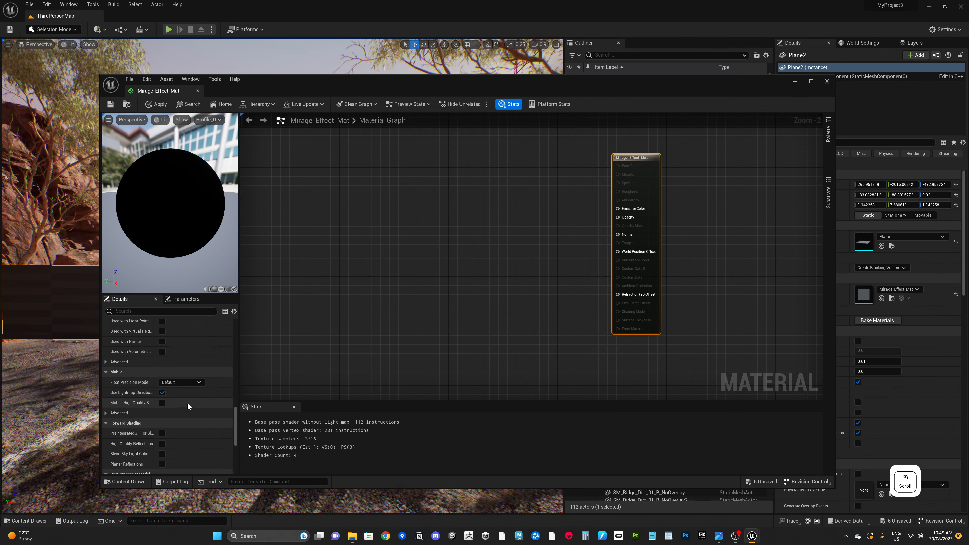
scroll(187, 403, down, 5)
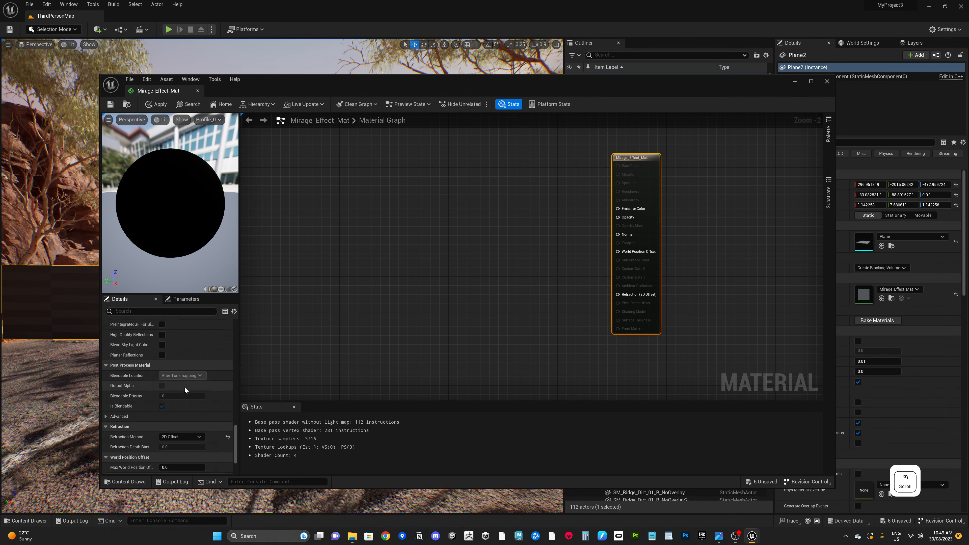
scroll(184, 386, down, 4)
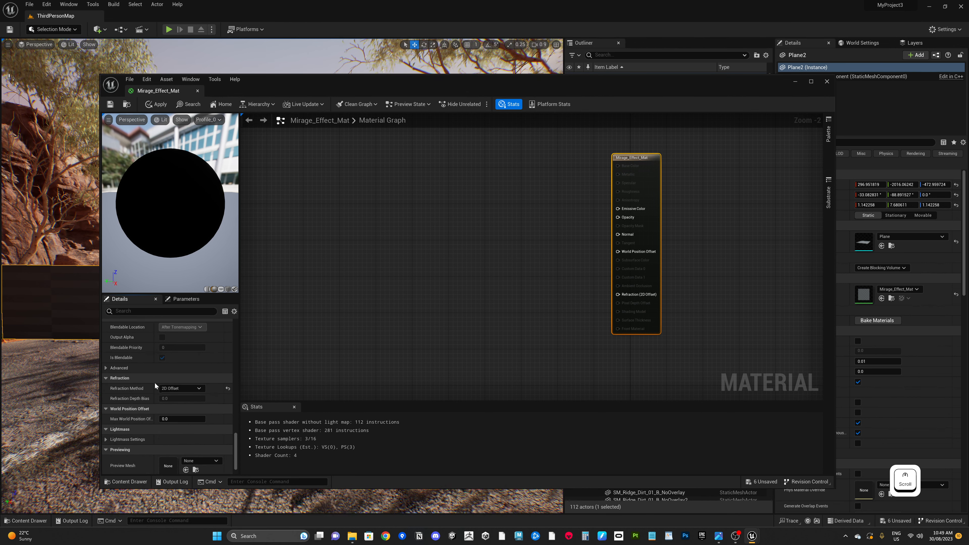
click(172, 388)
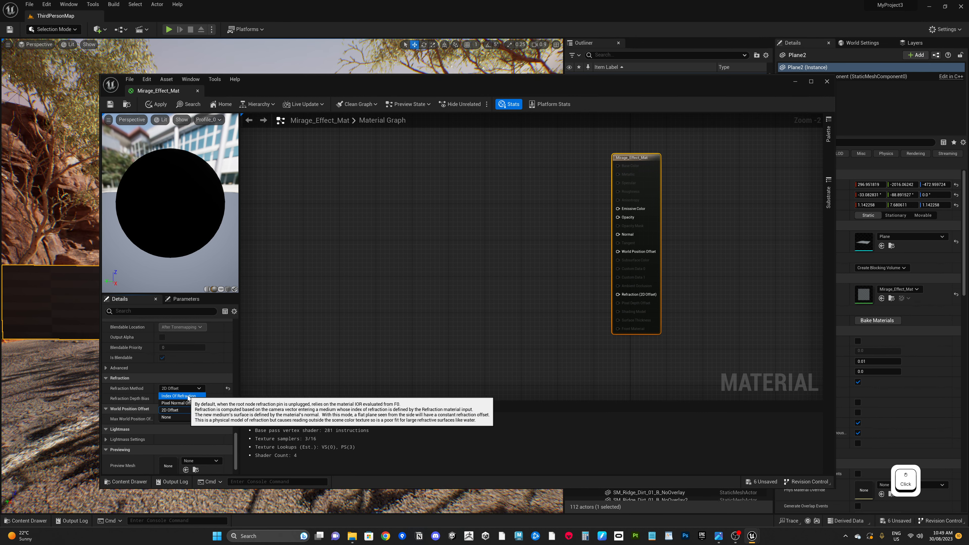
click(187, 396)
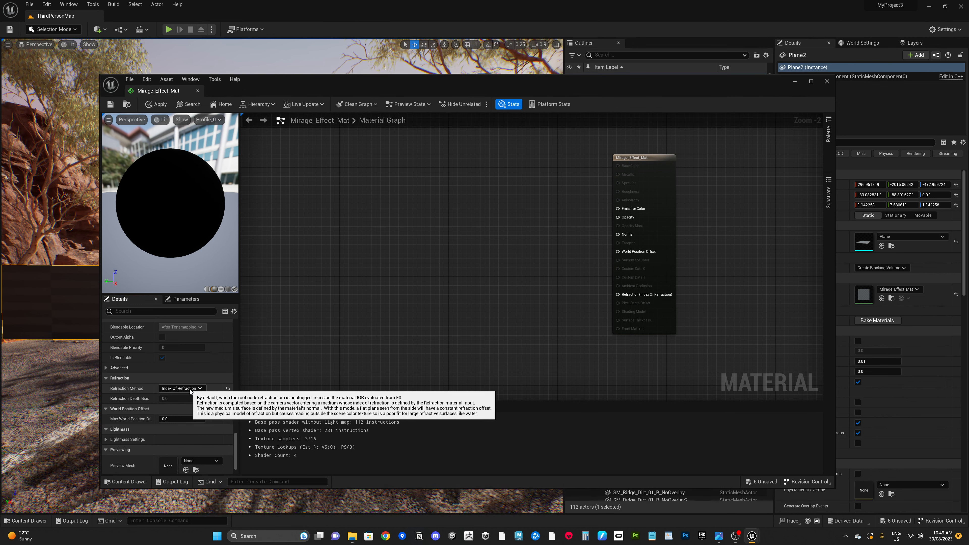
click(191, 388)
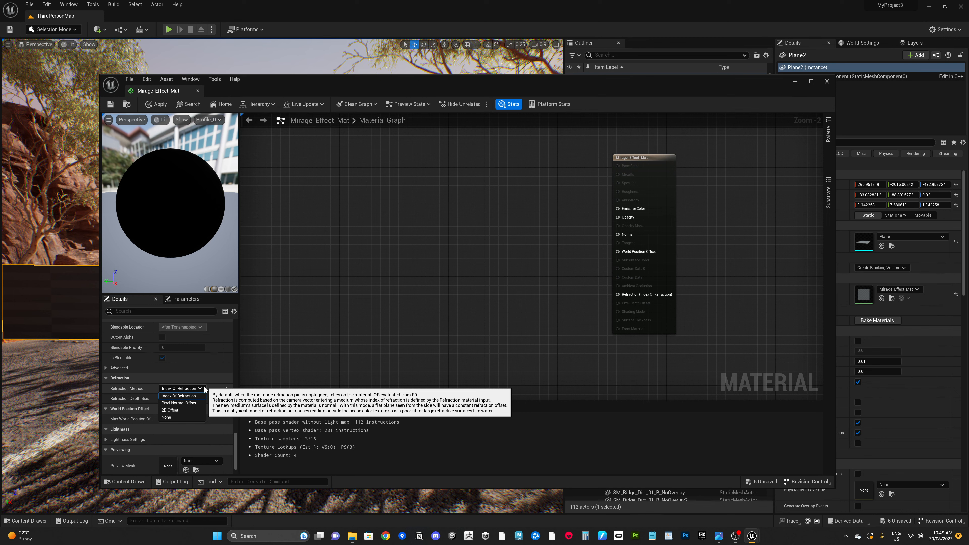
click(181, 410)
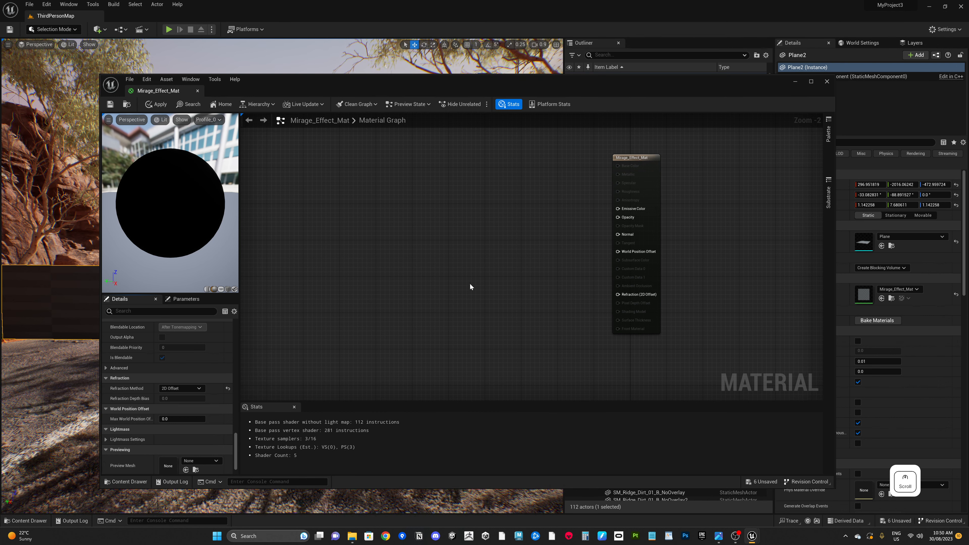
Step: Save Mirage_Effect_Mat and close the material editor
scroll(500, 258, down, 1)
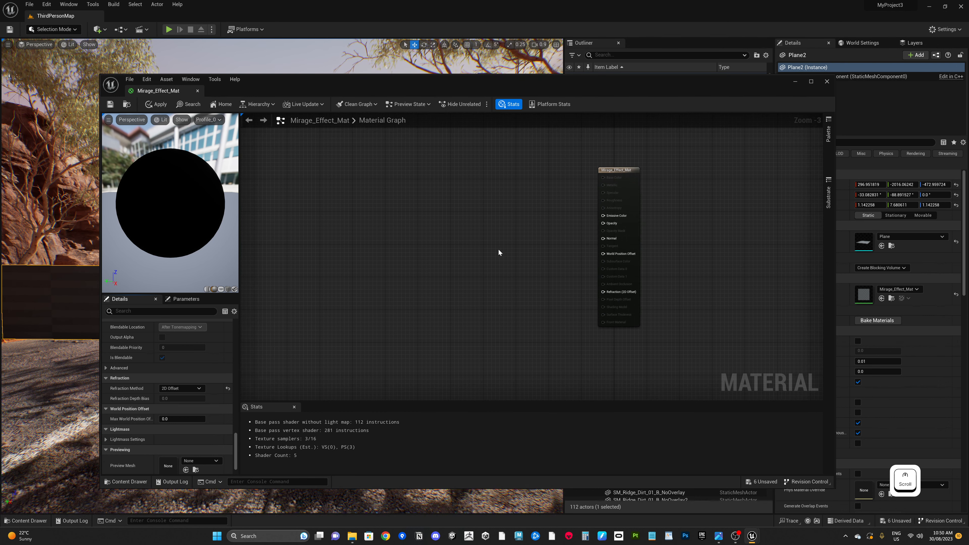
click(515, 246)
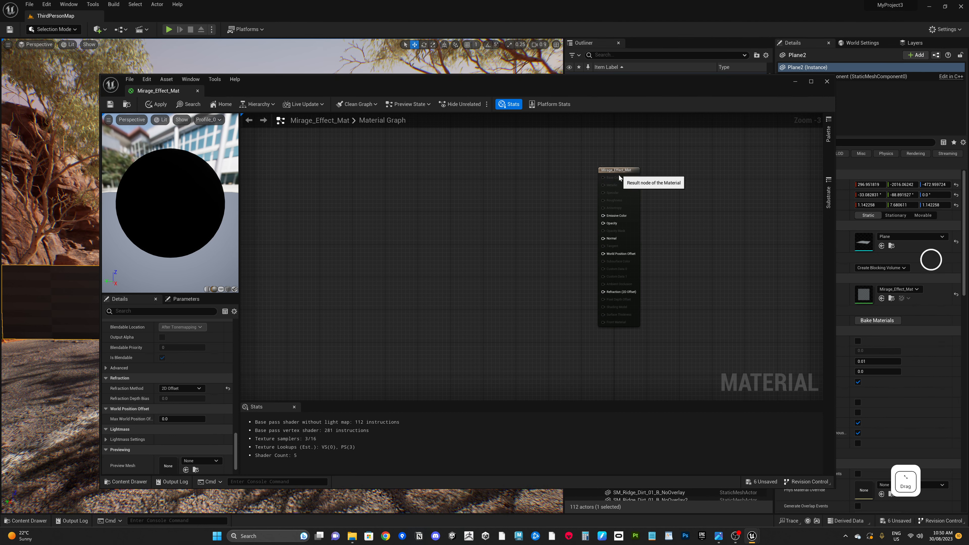
drag(619, 175, 626, 179)
mouse_move(582, 81)
mouse_down()
mouse_move(612, 241)
mouse_move(607, 102)
mouse_move(570, 75)
mouse_up()
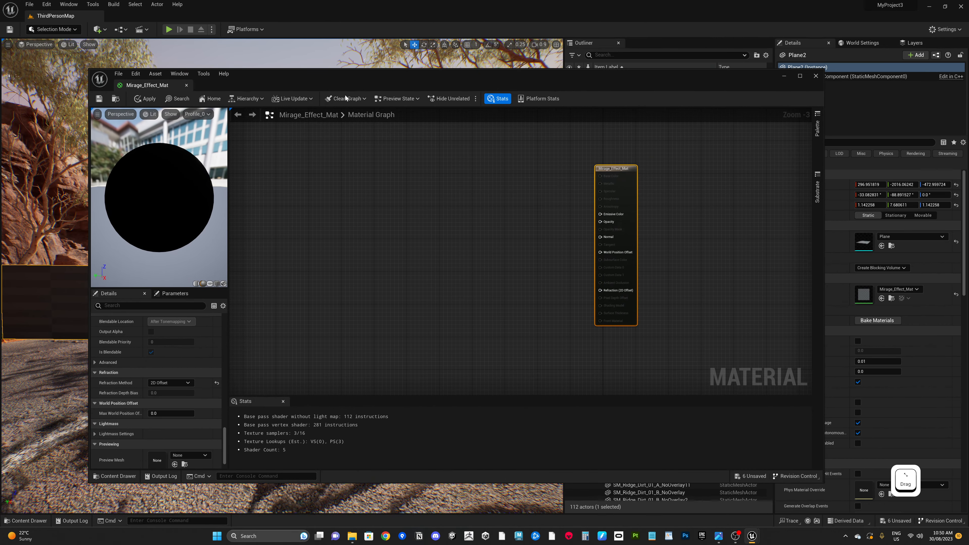
click(98, 101)
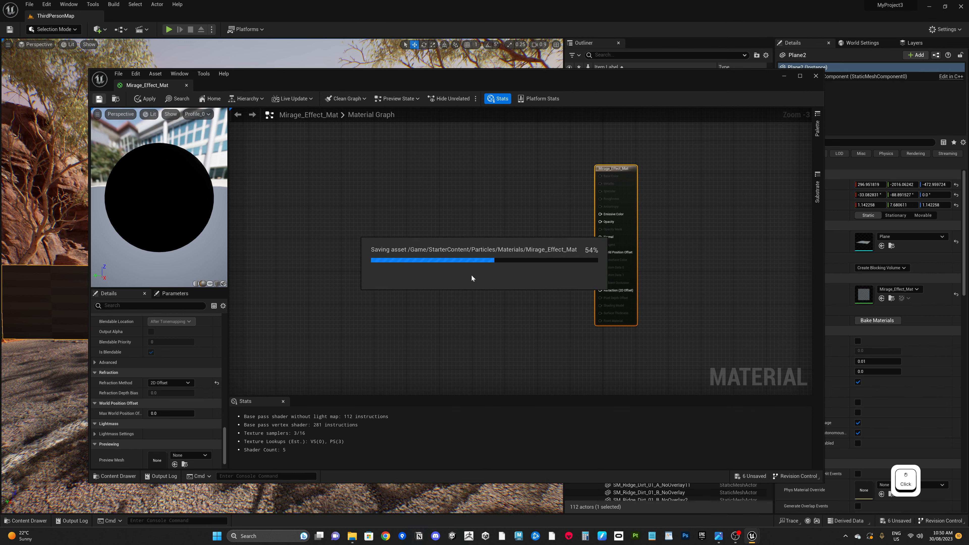
click(816, 77)
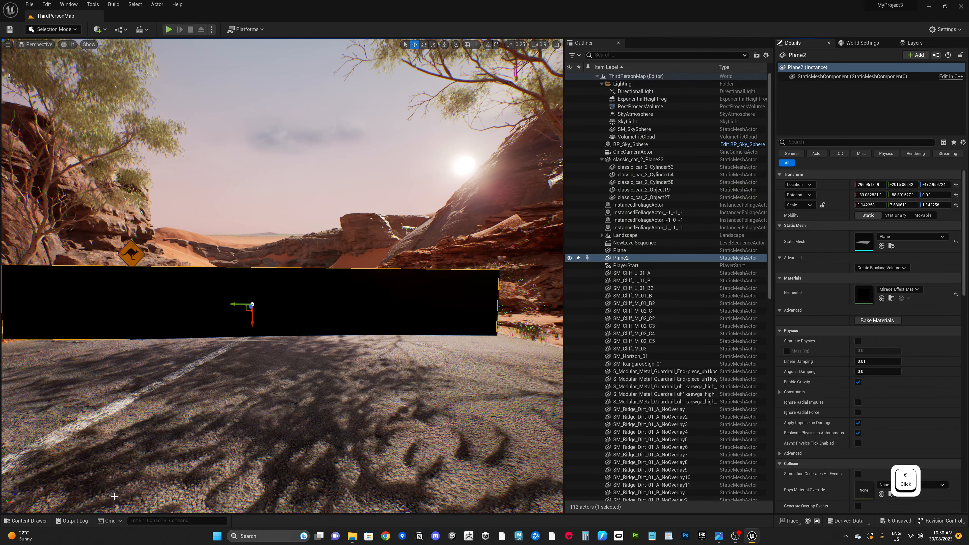
Step: Open the content drawer and browse the StarterContent and Movies folders
click(43, 519)
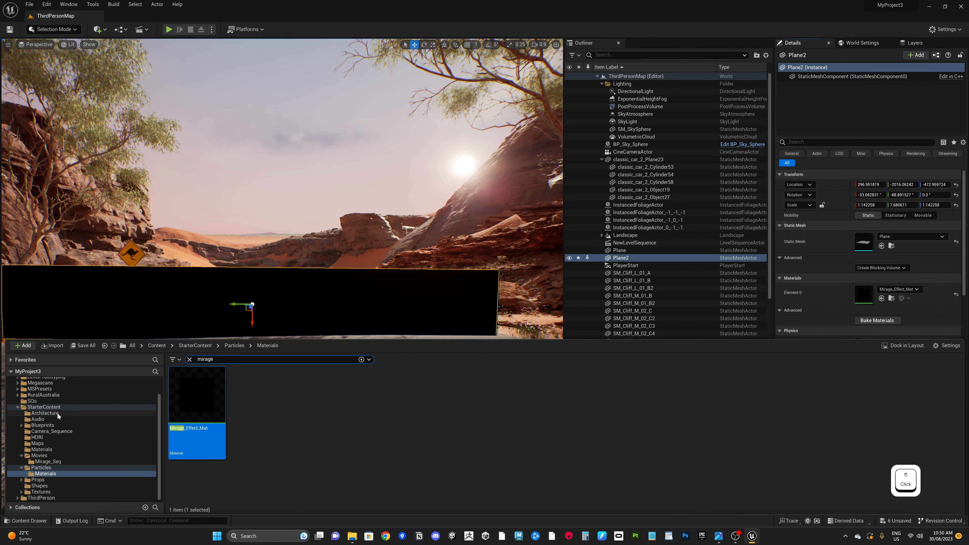
click(44, 406)
click(45, 456)
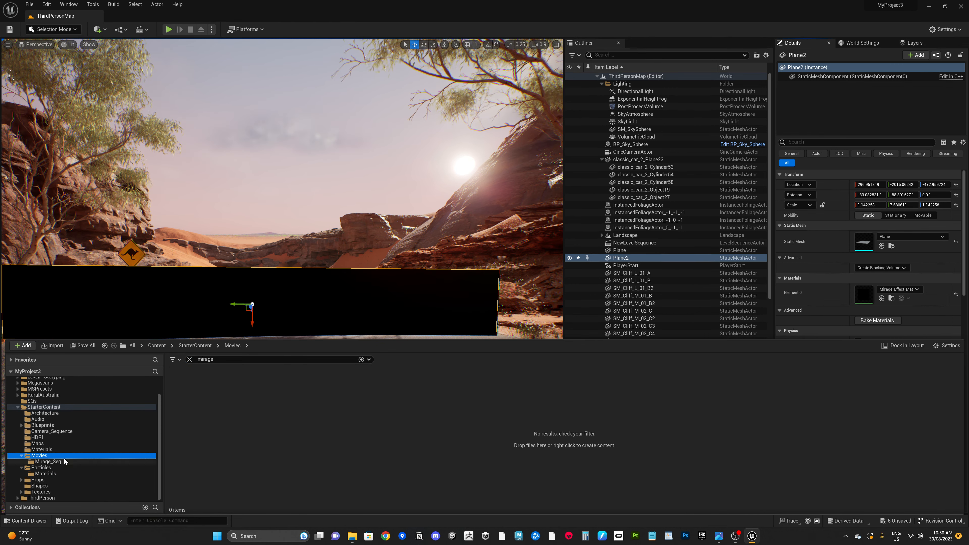
click(47, 408)
right_click(48, 408)
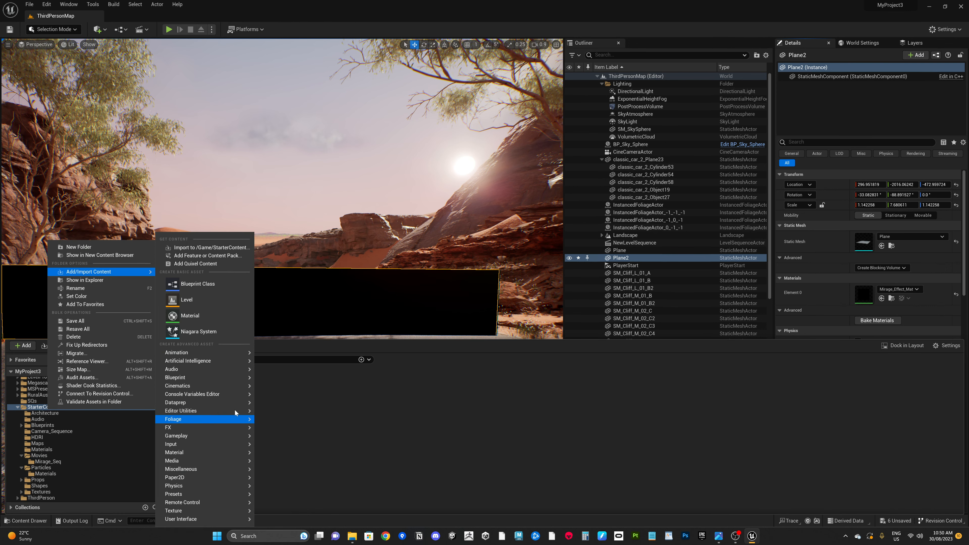
click(49, 461)
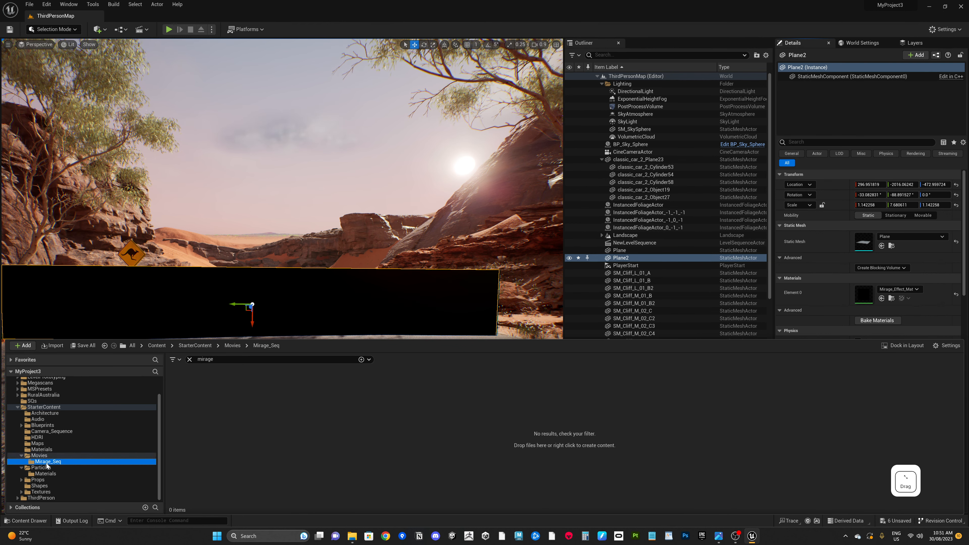
click(39, 455)
Step: Create a new folder named Smoke_Screen_SEQ inside the Movies folder and open it
right_click(223, 442)
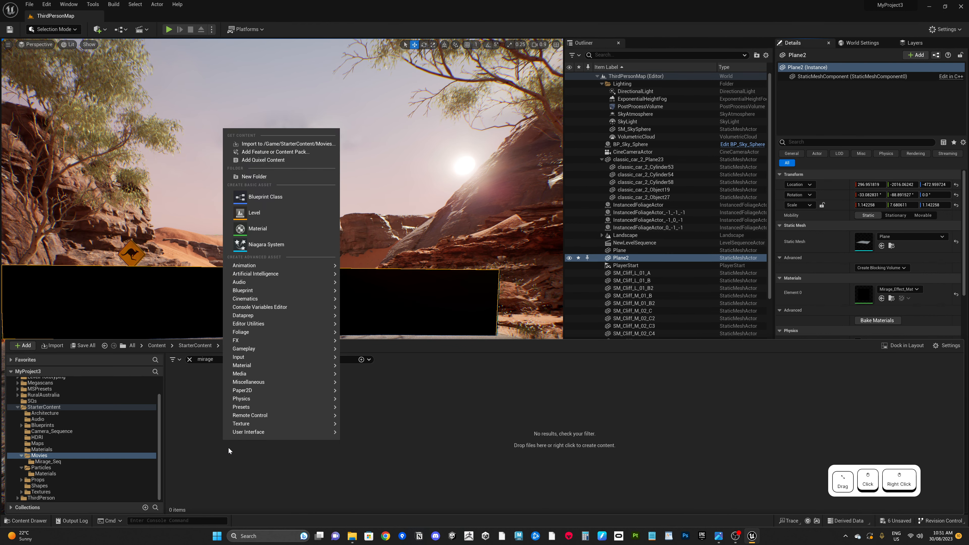
click(269, 178)
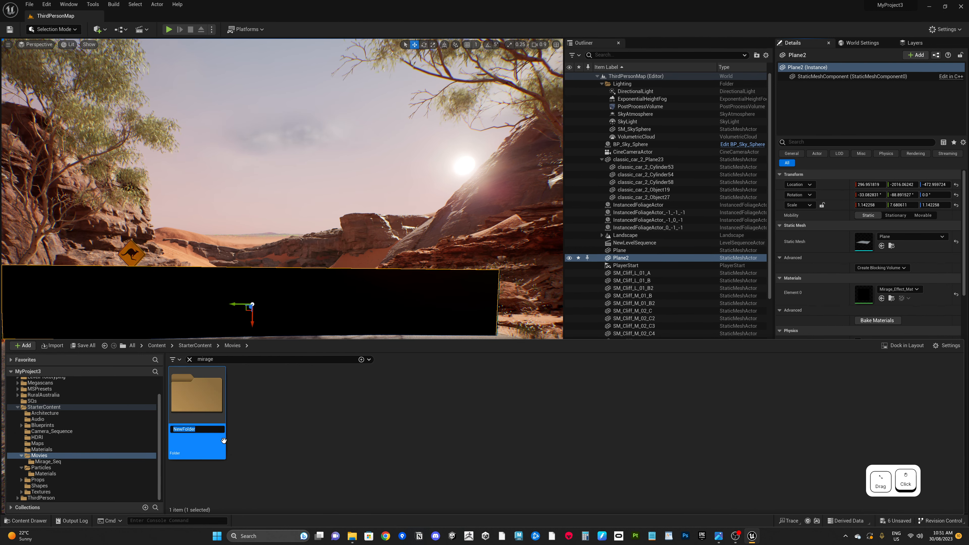
text(Smoke)
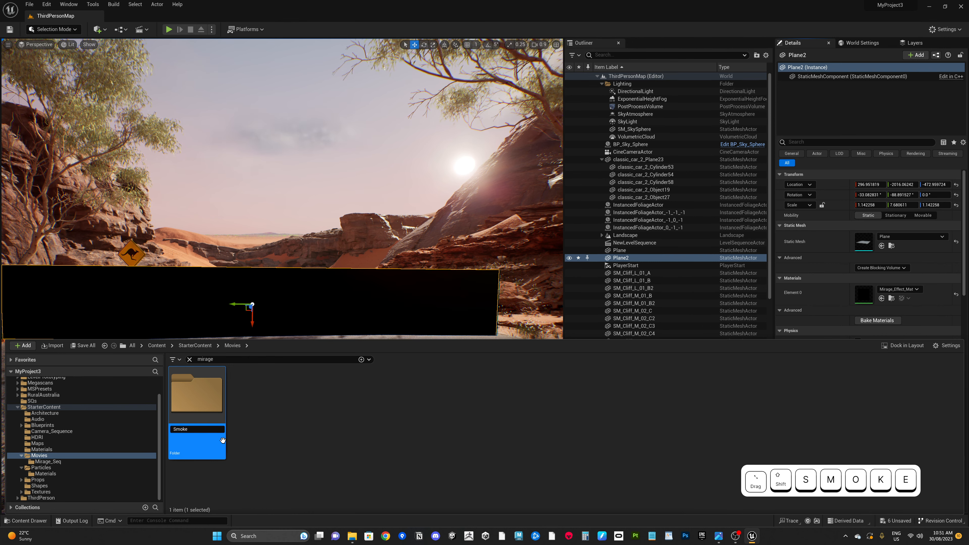
text(_Sc)
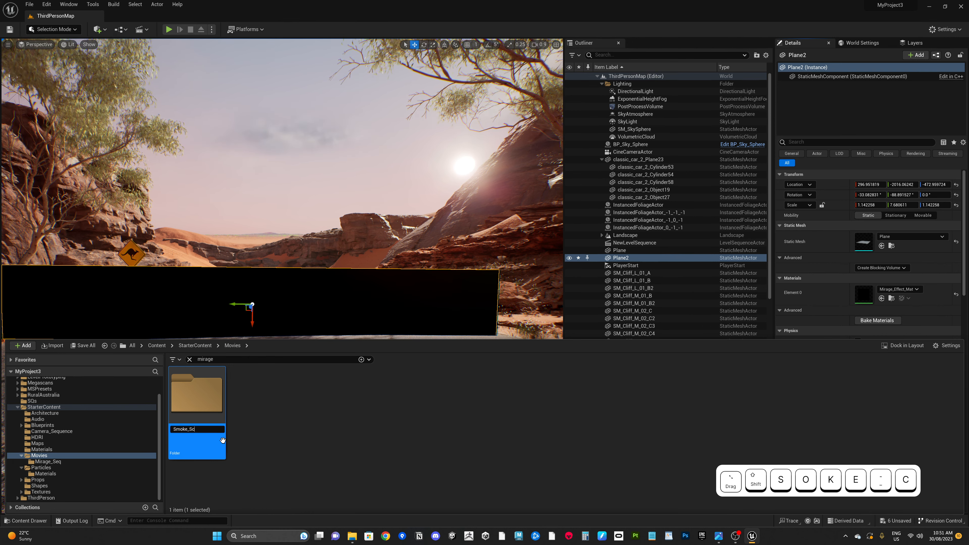
text(r)
key(BackSpace)
key(BackSpace)
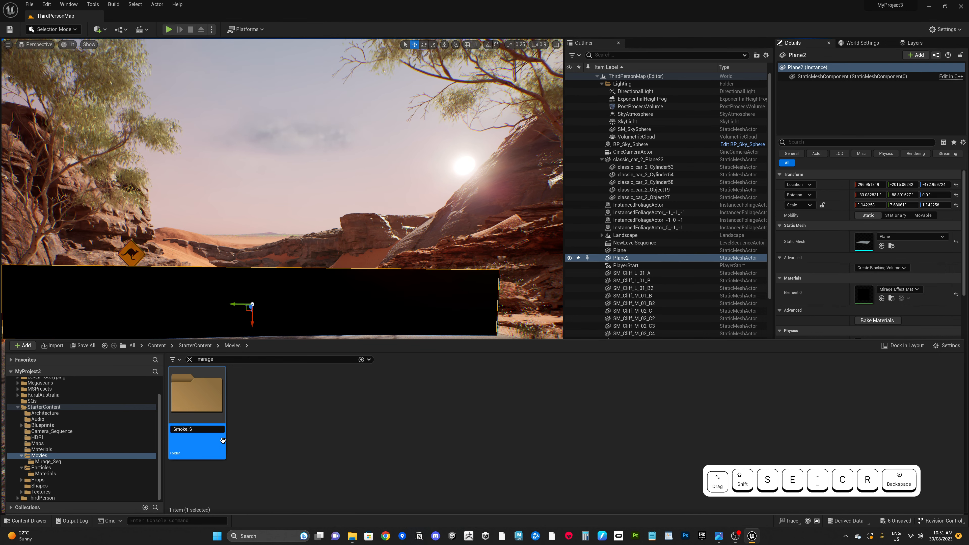
text(Creen)
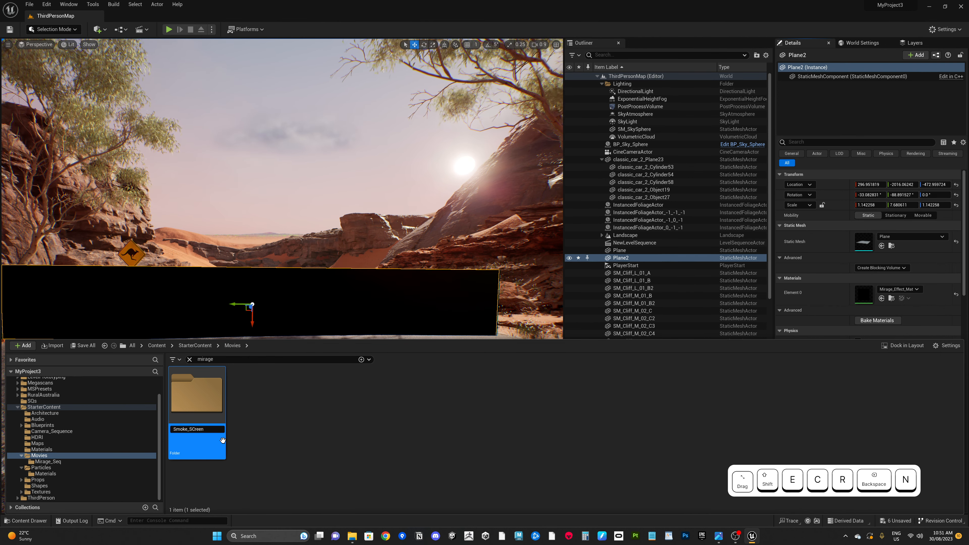
text(reen)
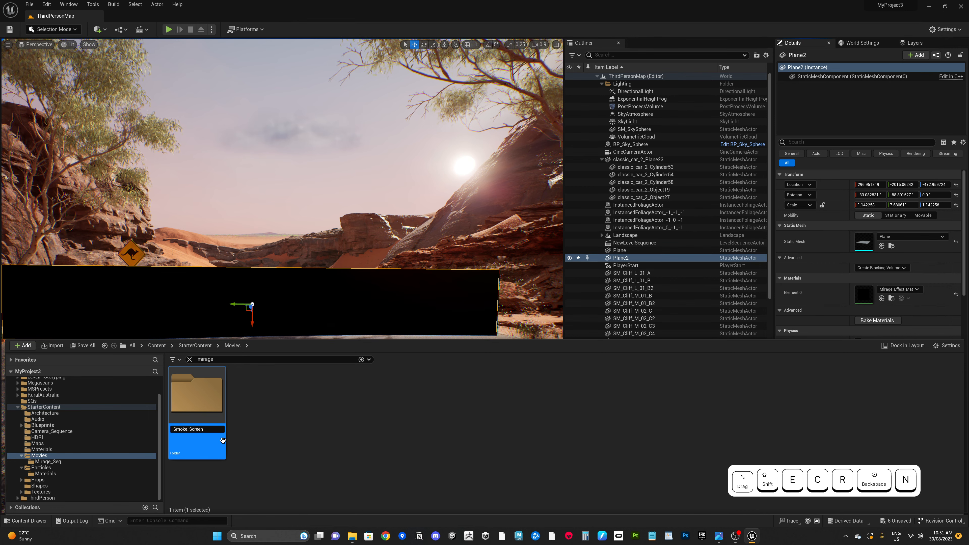
text(_SEQ)
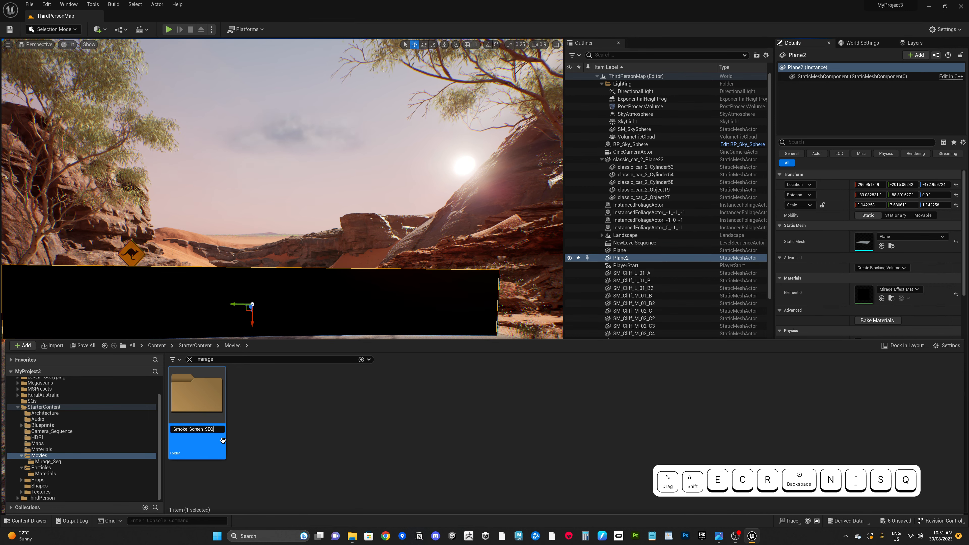
key(Return)
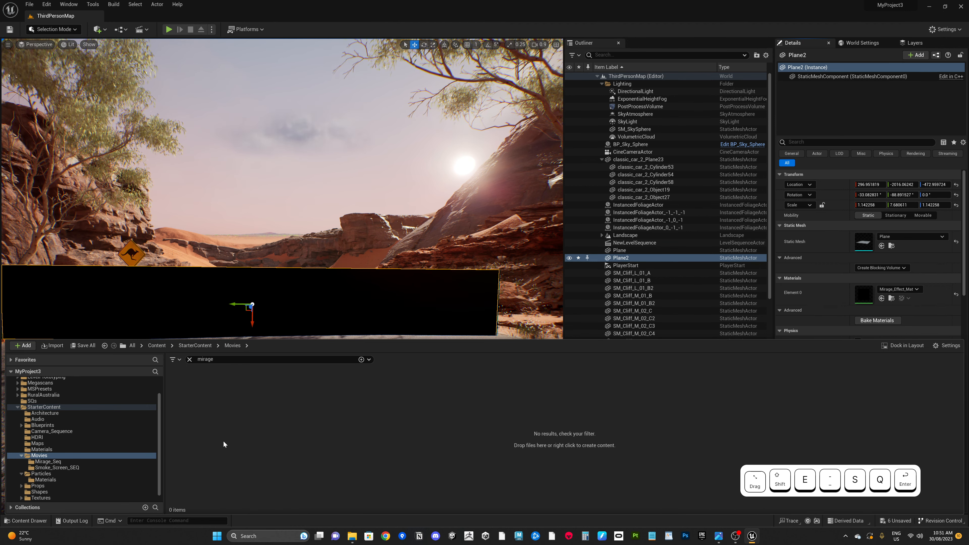
click(46, 467)
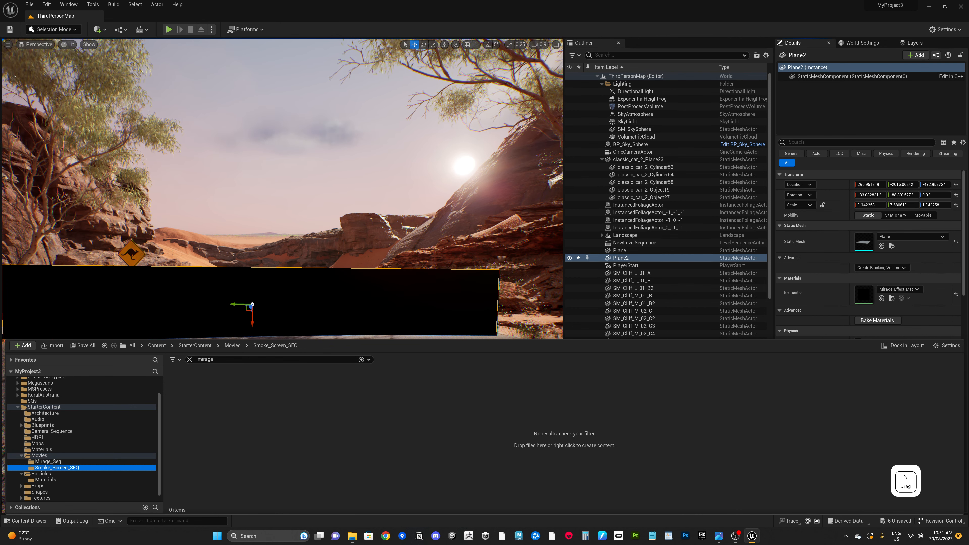
Step: Open the Smoke_Screen_SEQ folder in File Explorer
right_click(59, 469)
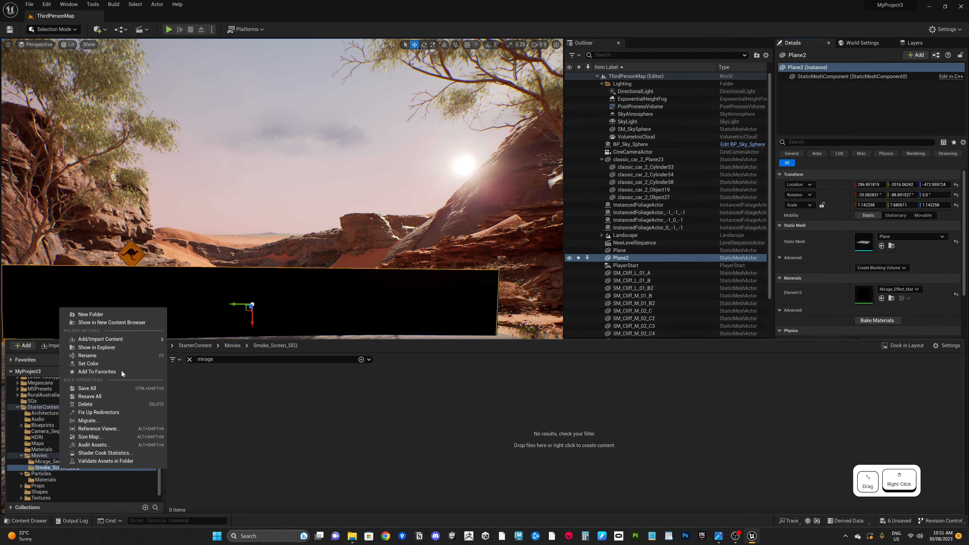
click(111, 347)
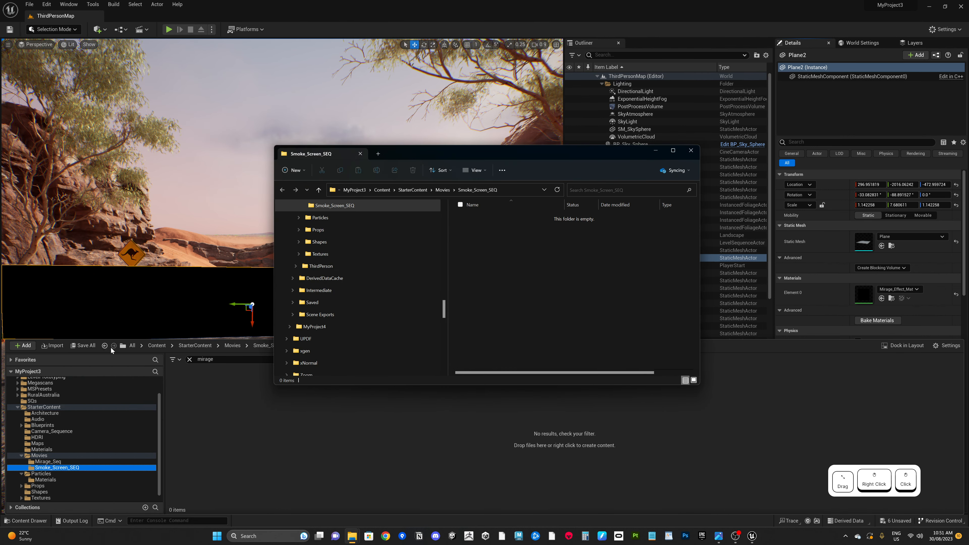
drag(541, 154, 304, 138)
scroll(116, 226, up, 2)
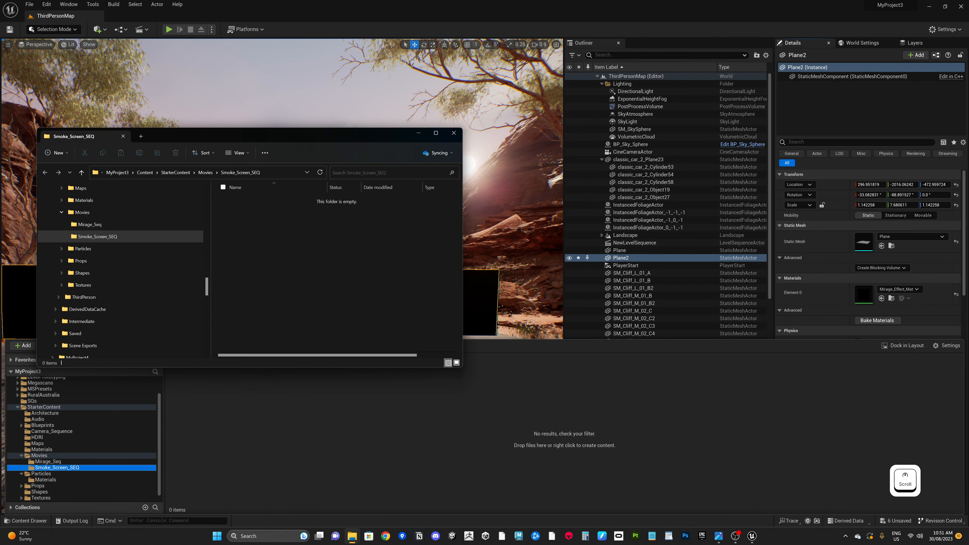
Step: Select all Mirage image files in the Mirage Render New_Project images folder and copy them into the Smoke_Screen_SEQ folder
drag(968, 420, 769, 135)
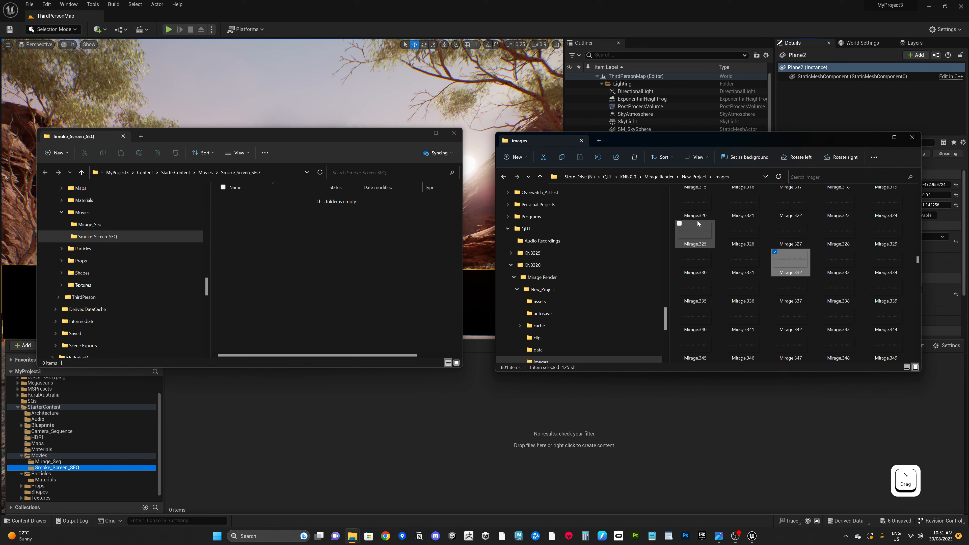
scroll(700, 227, up, 10)
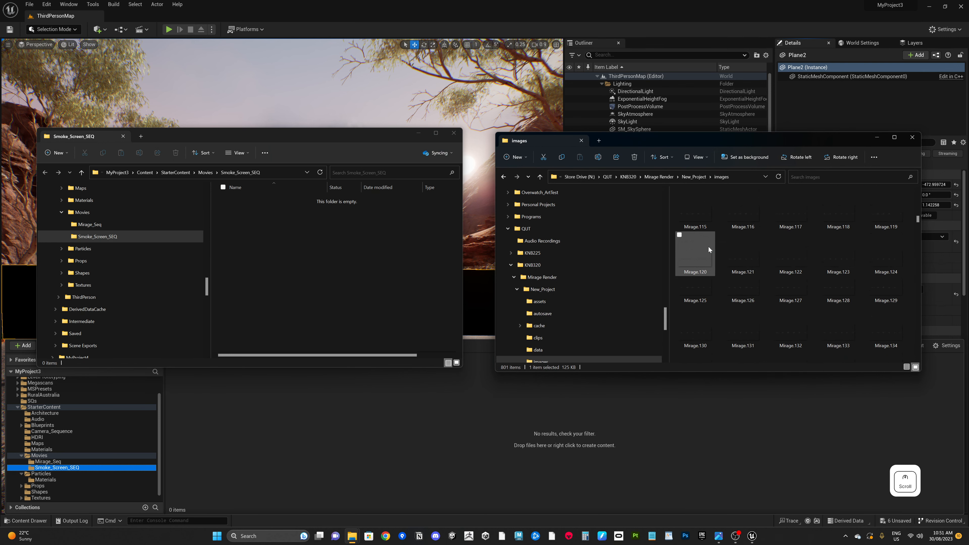
scroll(701, 231, up, 3)
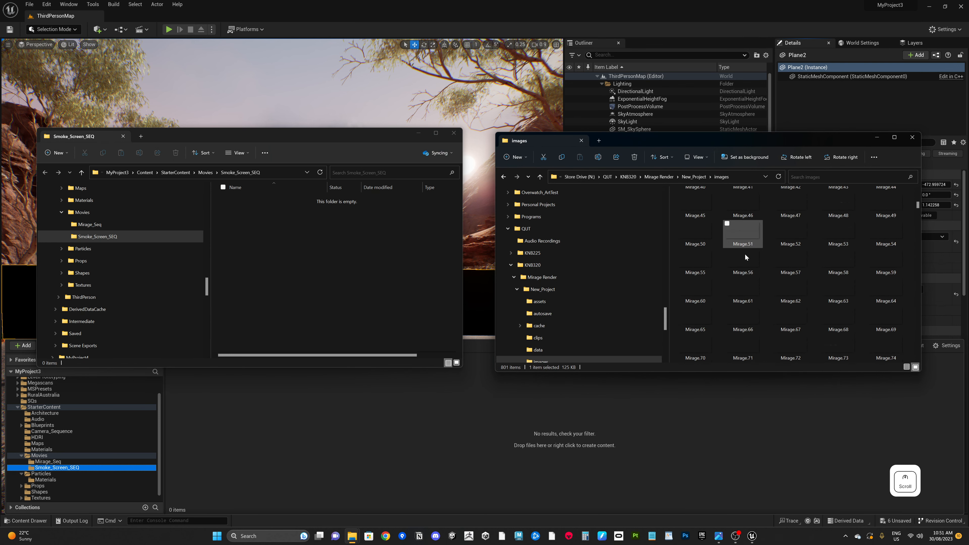
scroll(745, 254, down, 5)
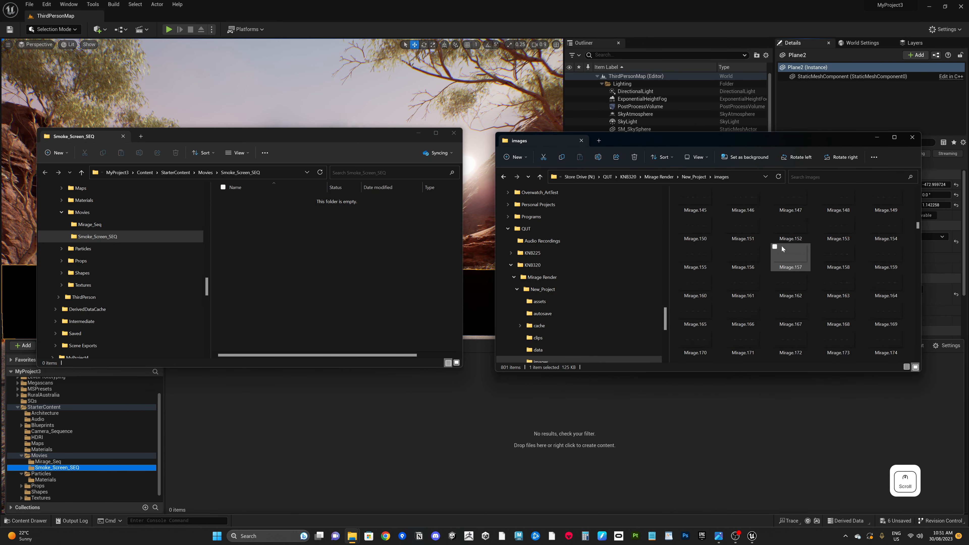
scroll(781, 246, up, 7)
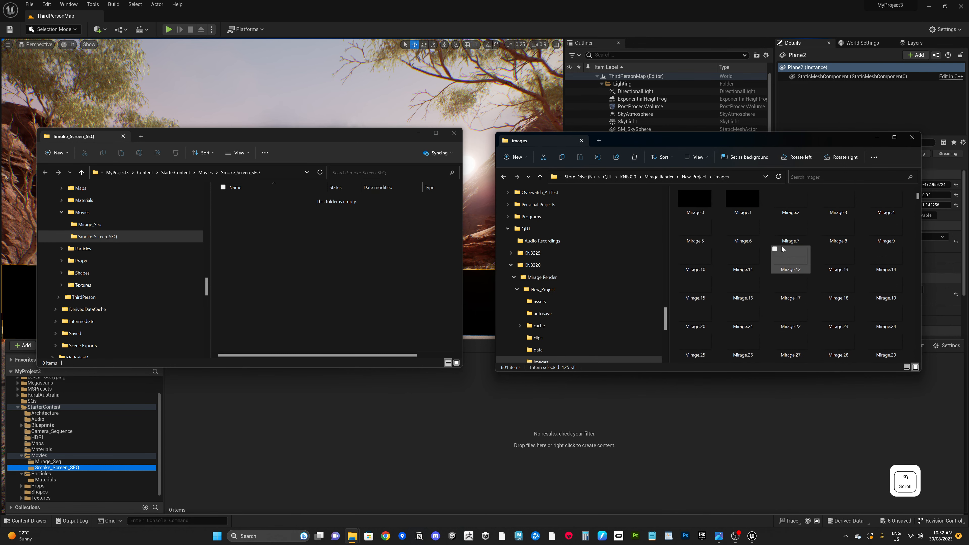
click(703, 213)
scroll(754, 232, down, 20)
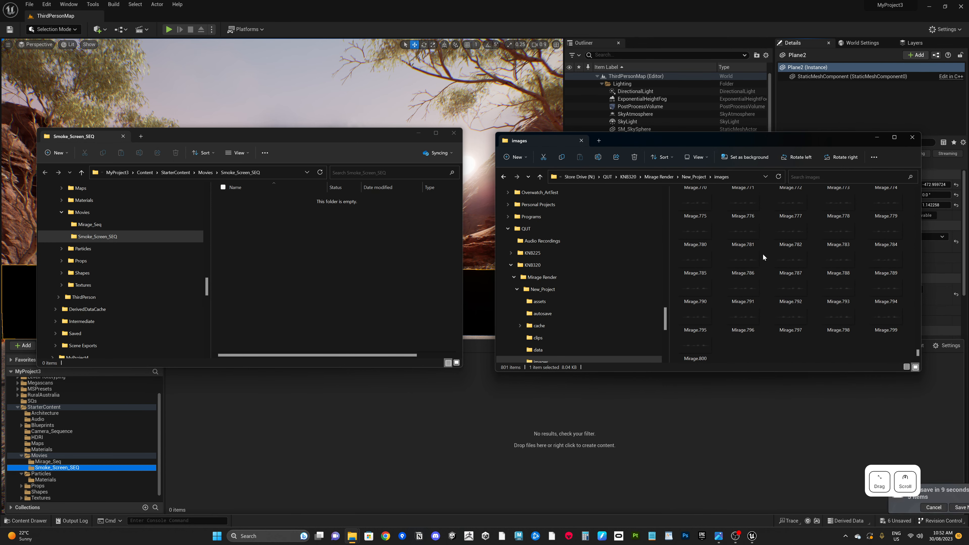
shift+click(703, 350)
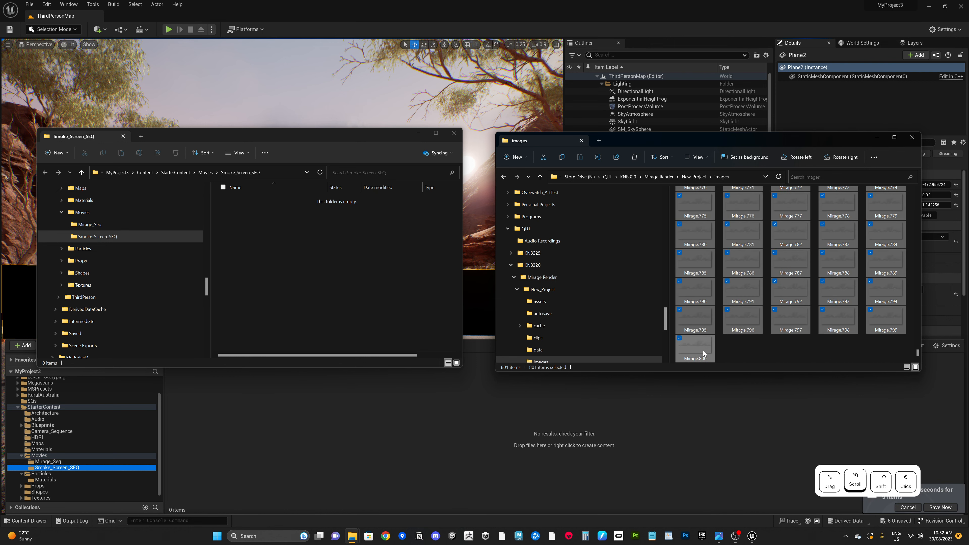
drag(702, 325, 306, 281)
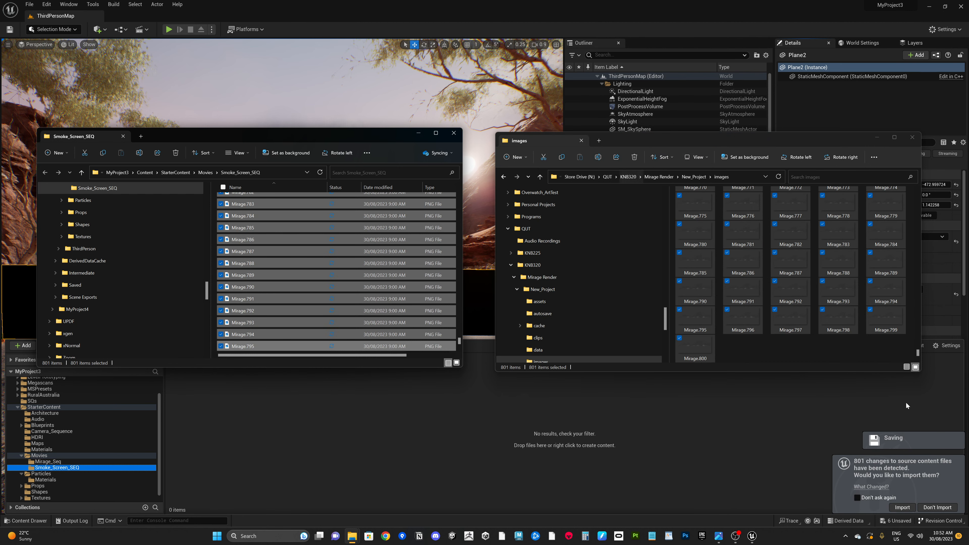
Step: Close both Explorer windows and decline importing the detected source file changes
click(912, 138)
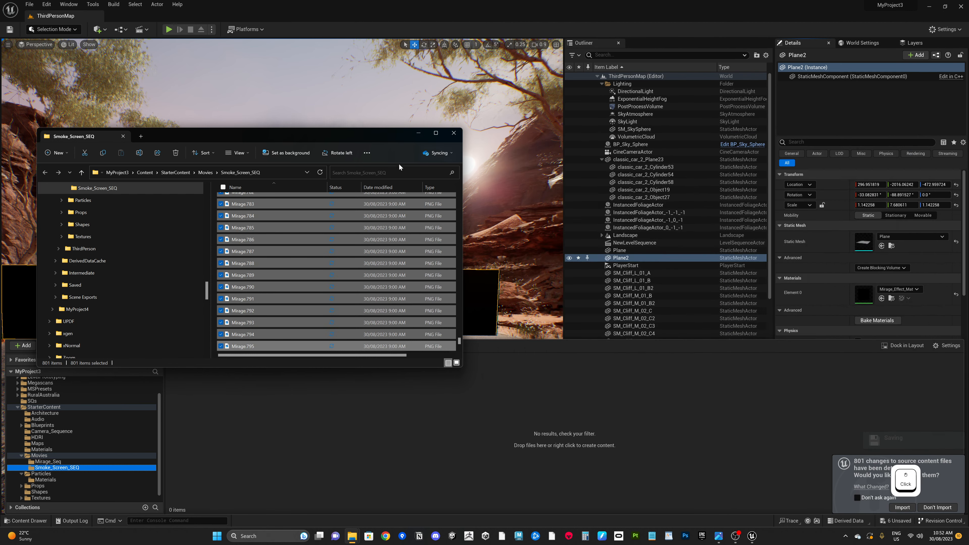
click(454, 136)
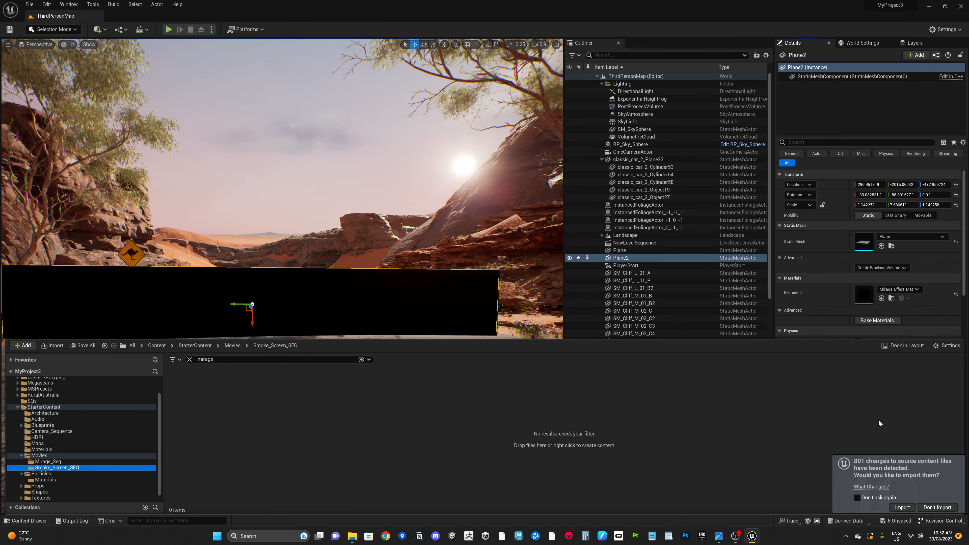
click(936, 507)
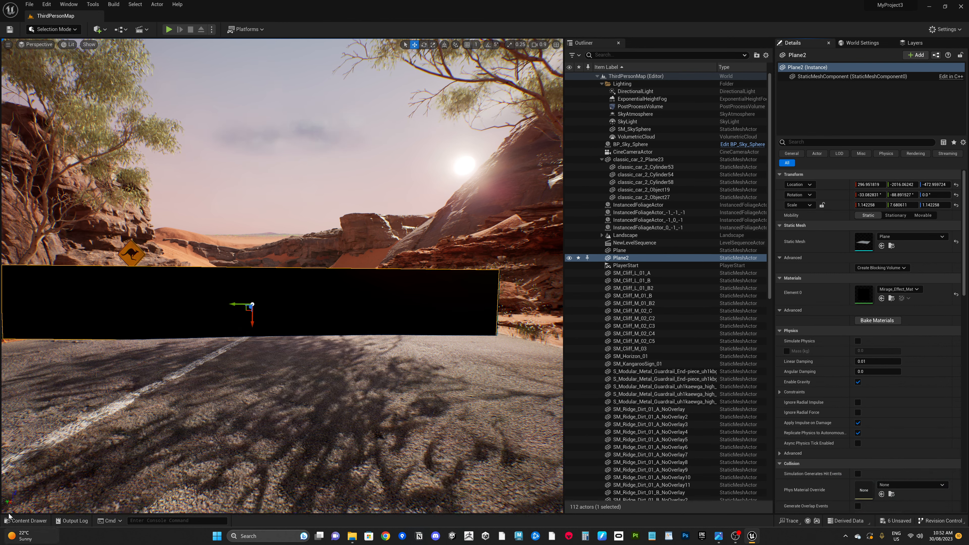
Step: Reopen the content drawer, clear the mirage search filter, and select the Smoke_Screen_SEQ folder
click(34, 521)
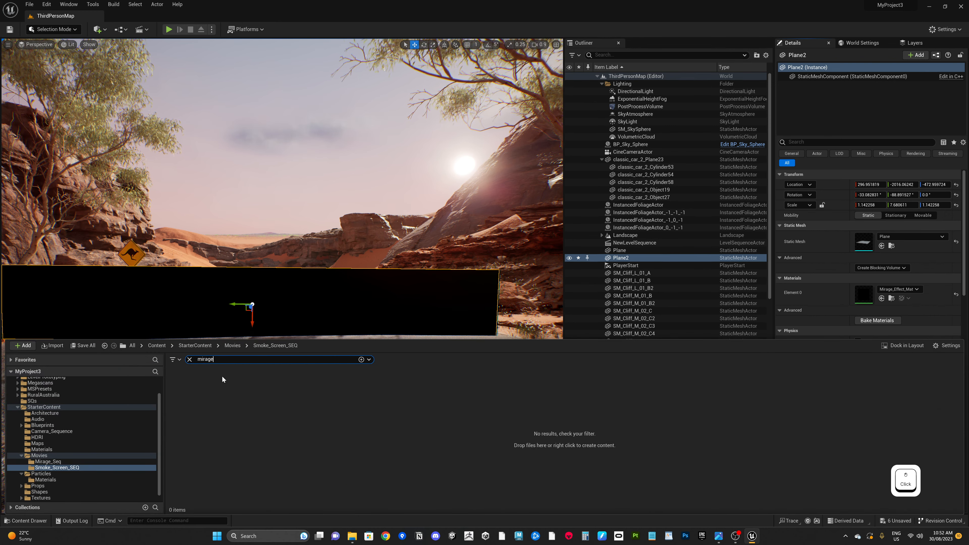
key(BackSpace)
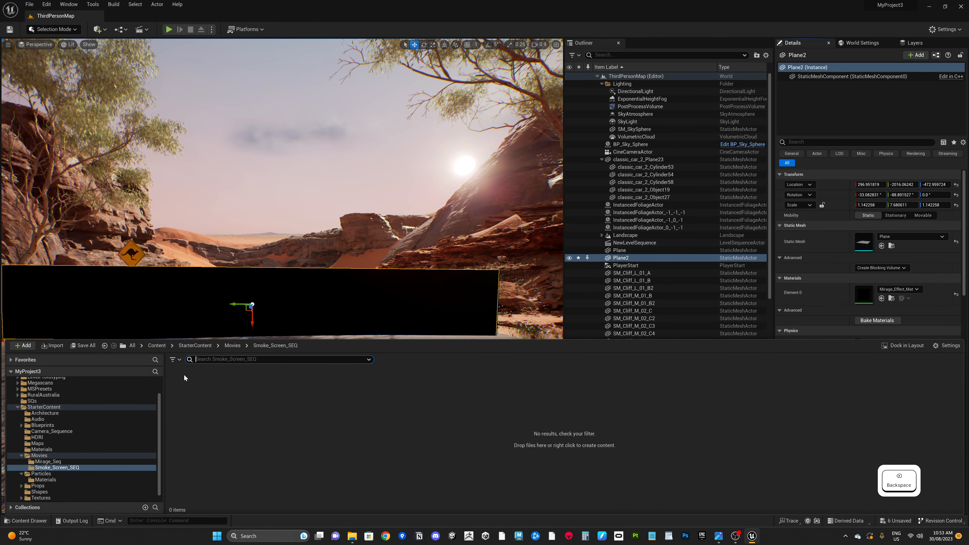
click(66, 468)
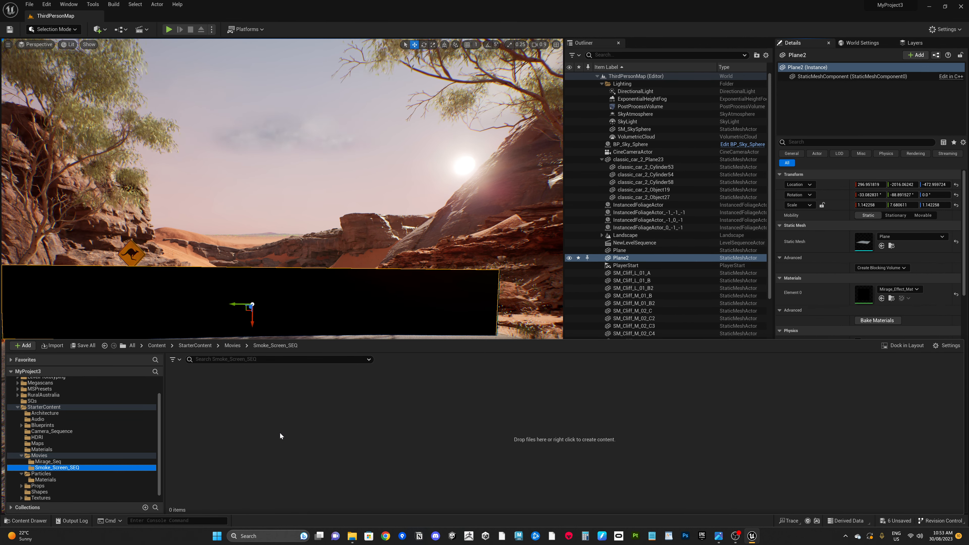
Step: Create an Img Media Source in Smoke_Screen_SEQ named Mirage_SEQ_IMG
right_click(250, 421)
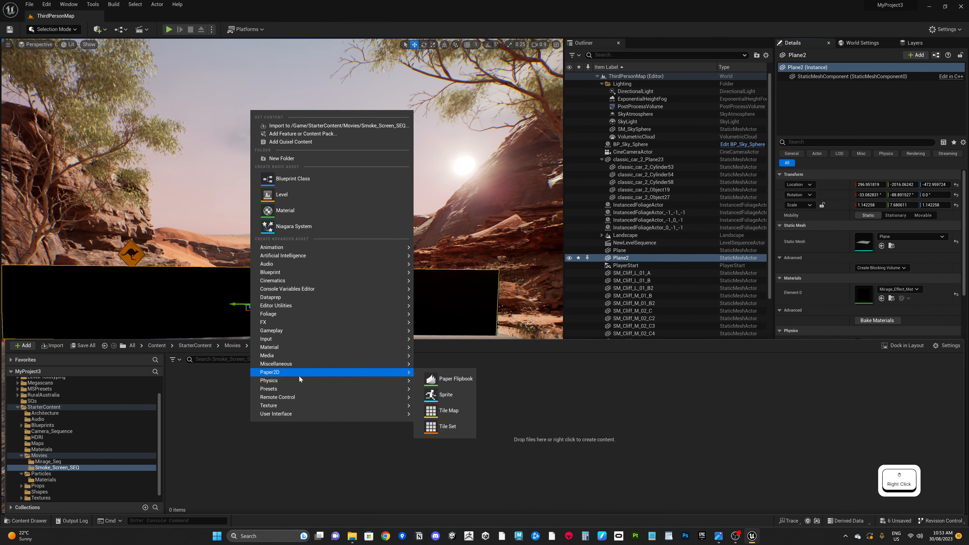
mouse_move(297, 357)
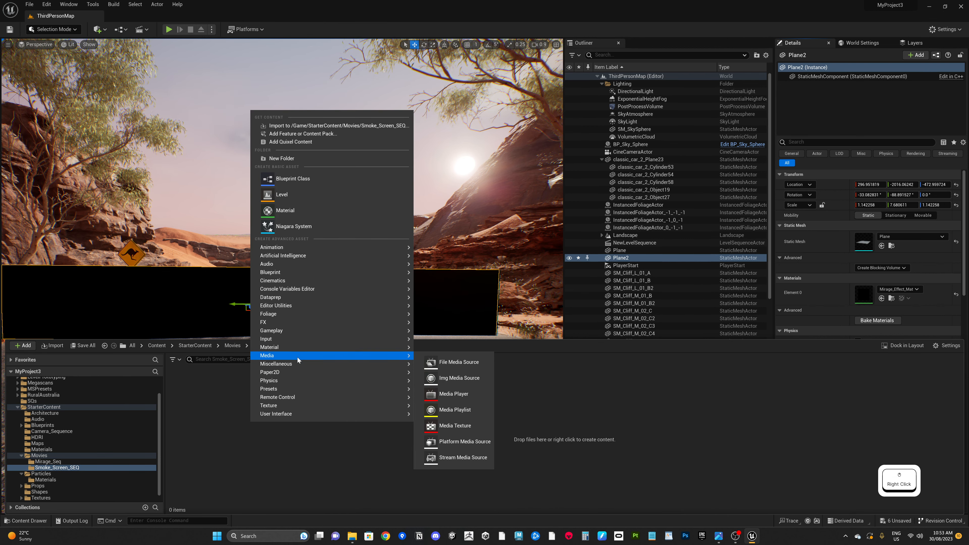
click(454, 379)
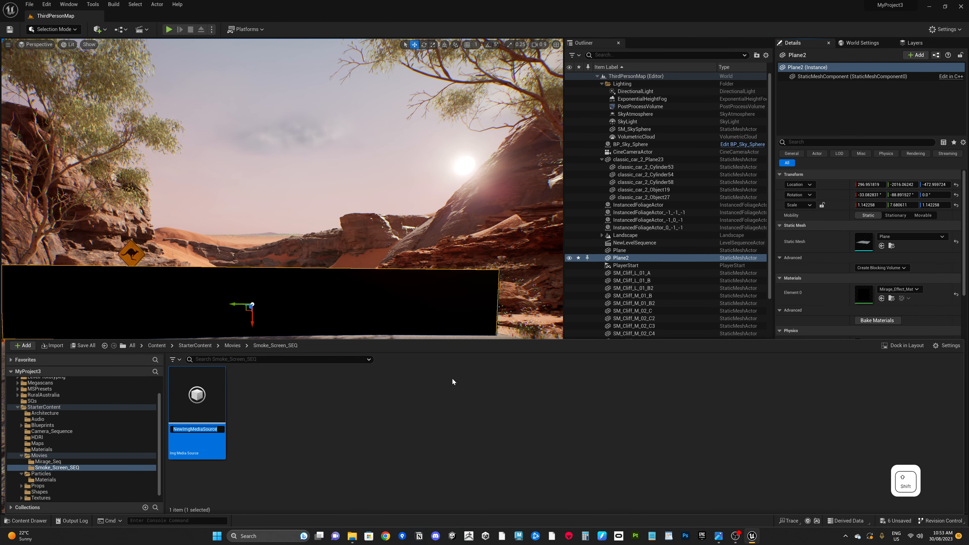
text(Mirage_)
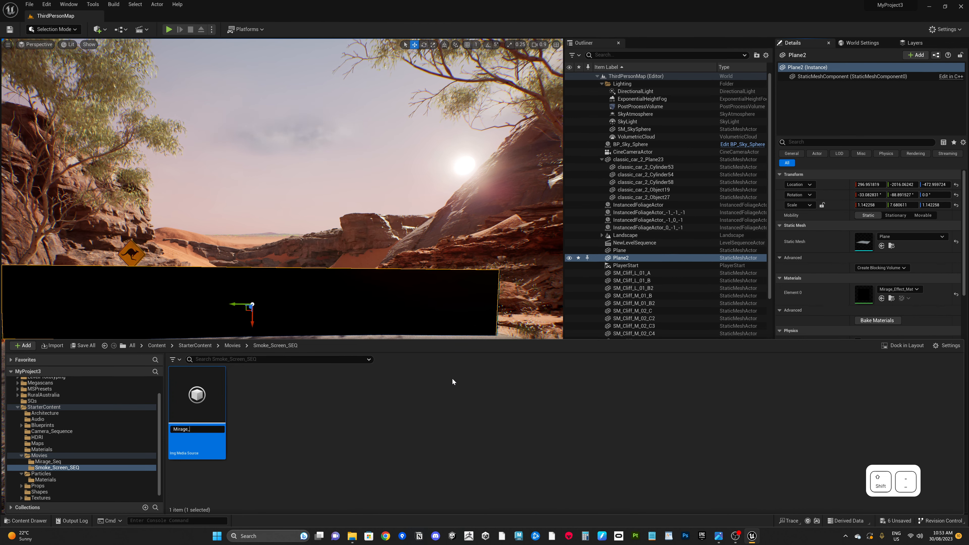
text(SEQ)
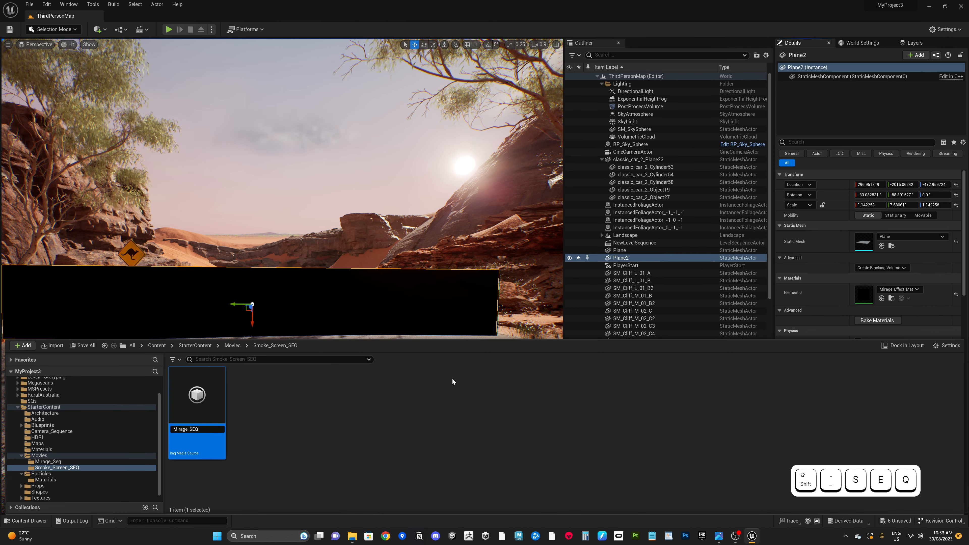
text(_IMG)
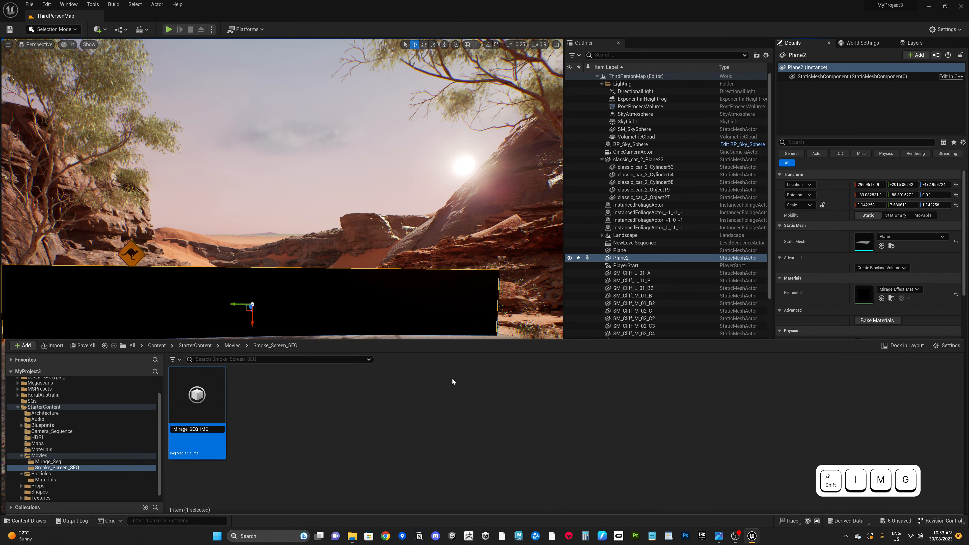
key(Return)
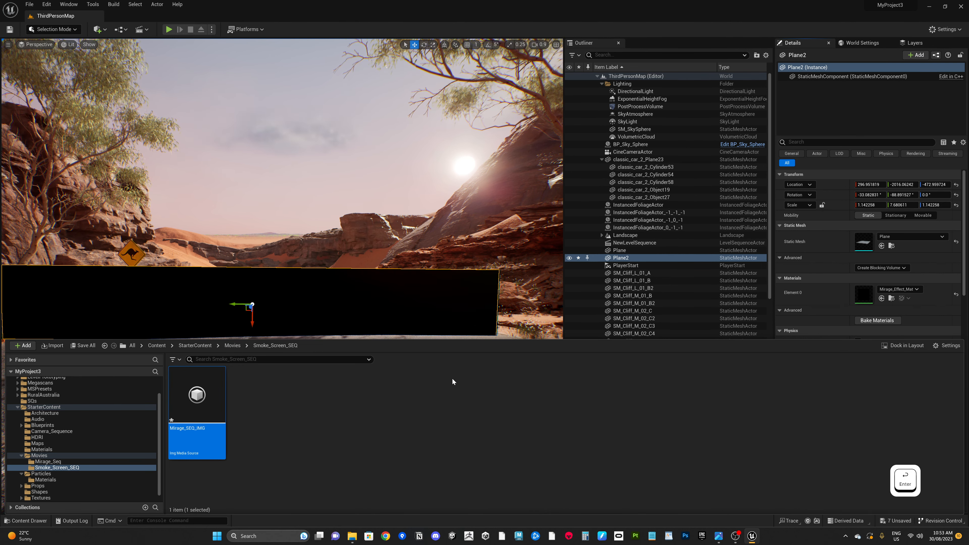
Step: Open Mirage_SEQ_IMG and set its sequence path to the Smoke_Screen_SEQ folder by picking the Mirage.0 image
double_click(204, 406)
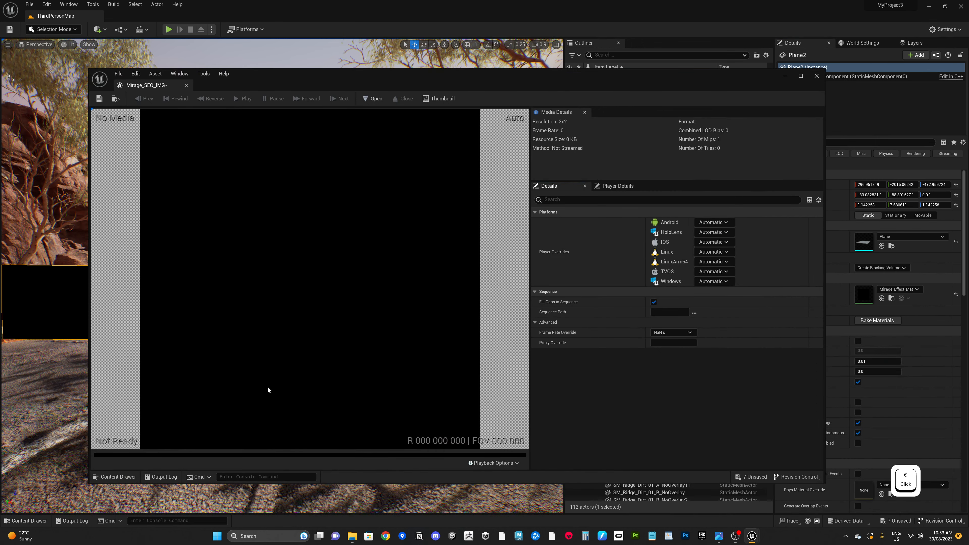
mouse_move(663, 82)
mouse_down()
mouse_move(646, 83)
mouse_move(654, 80)
mouse_up()
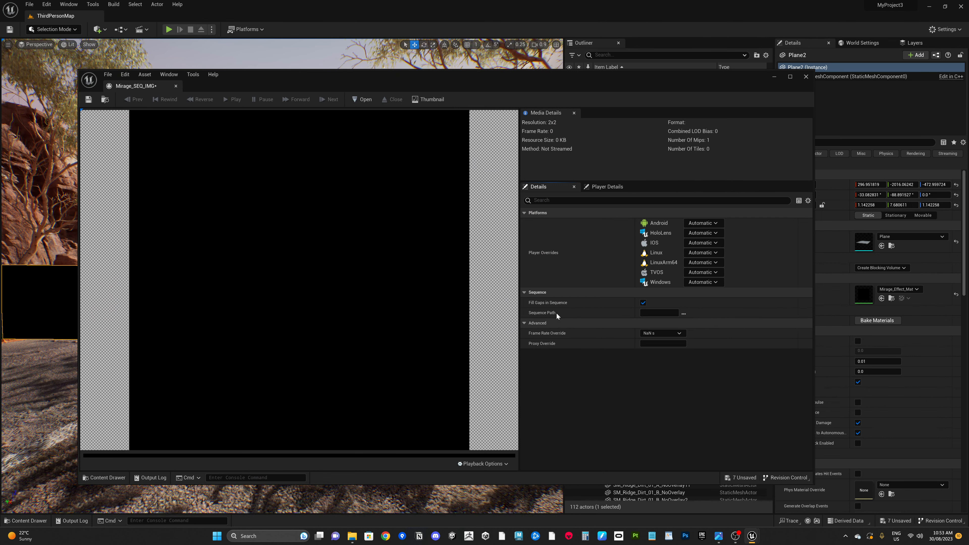
click(606, 186)
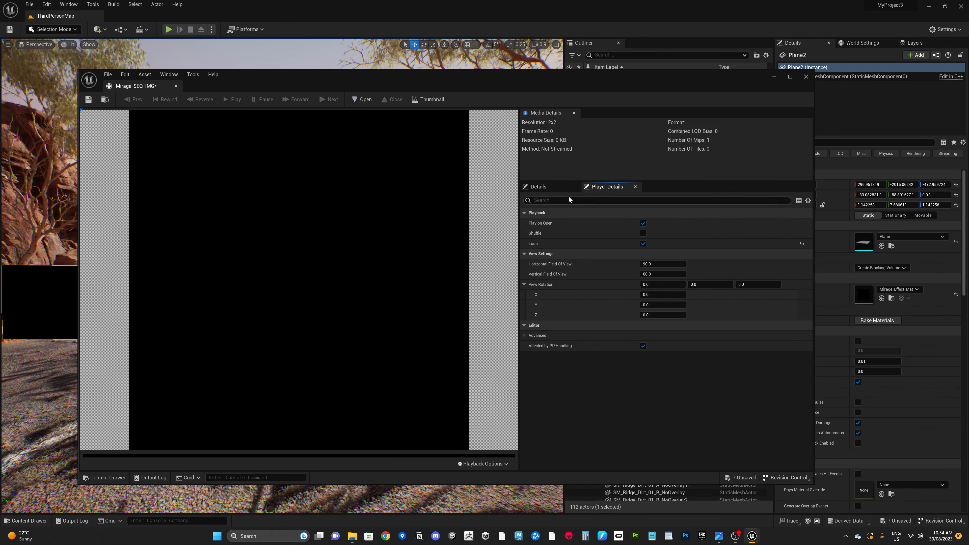
click(547, 186)
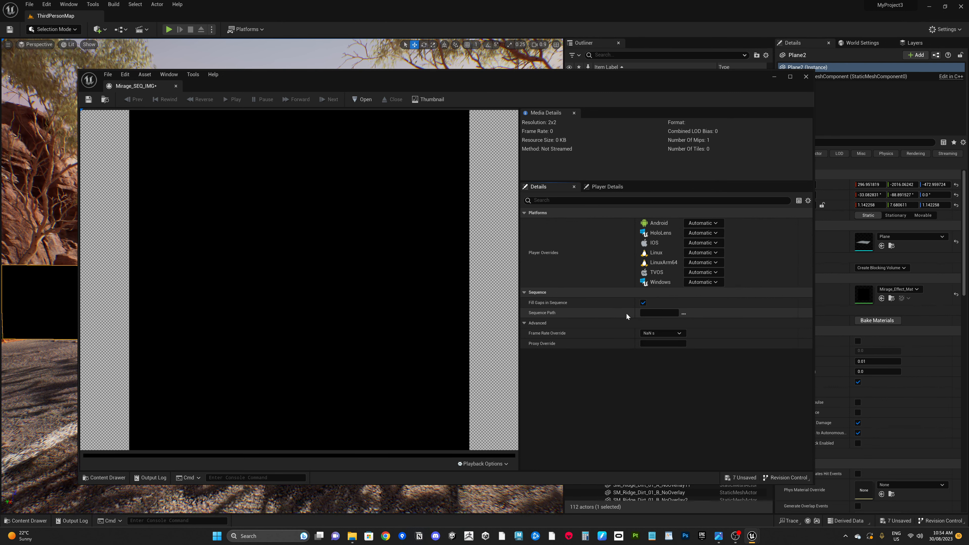
click(684, 313)
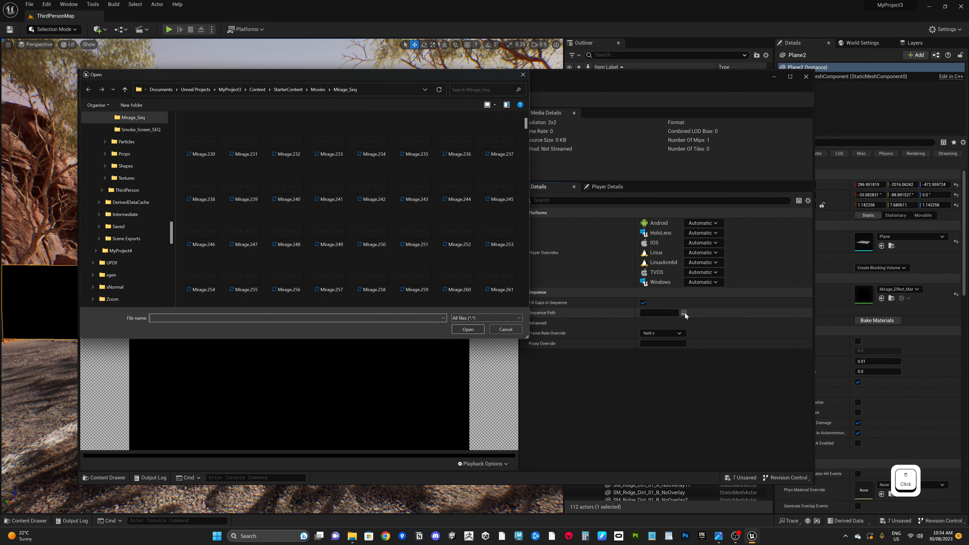
click(318, 90)
double_click(221, 141)
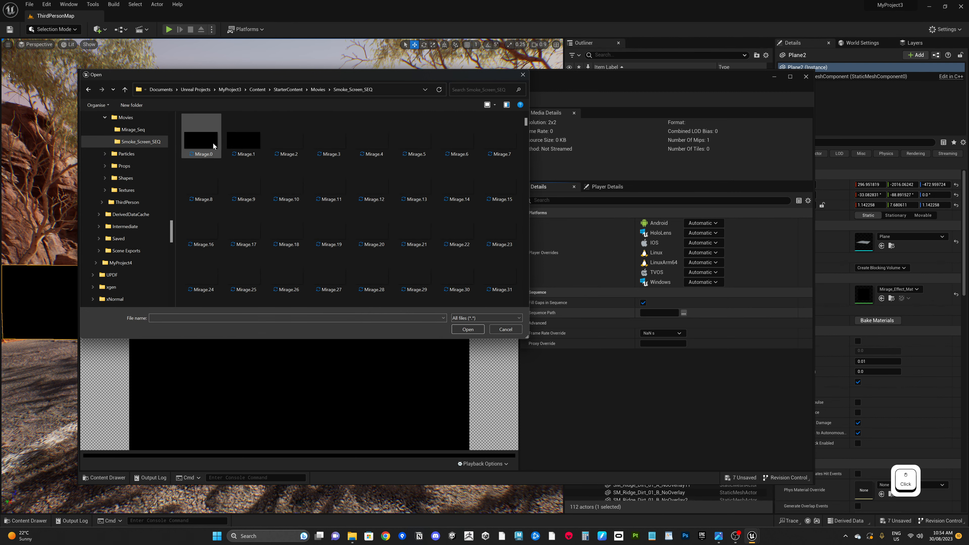
click(199, 144)
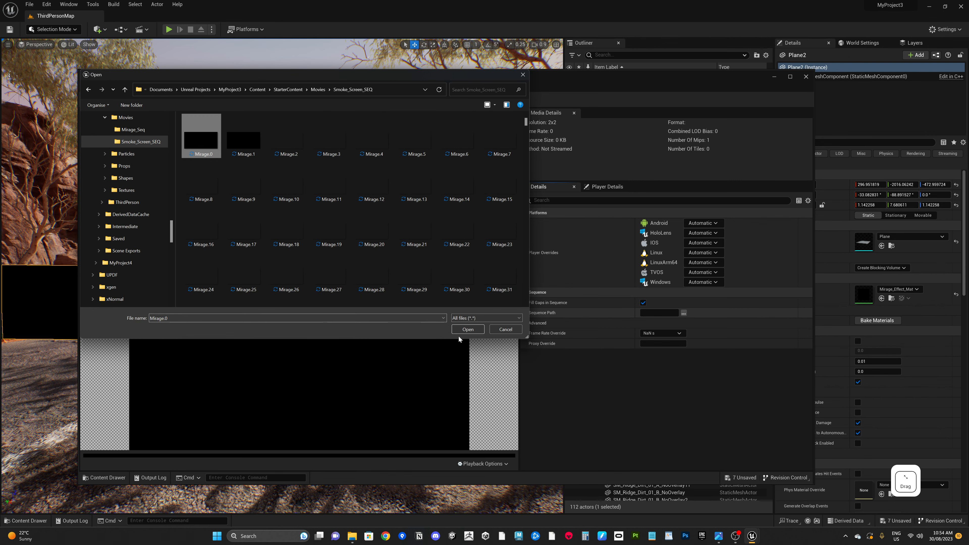
click(467, 329)
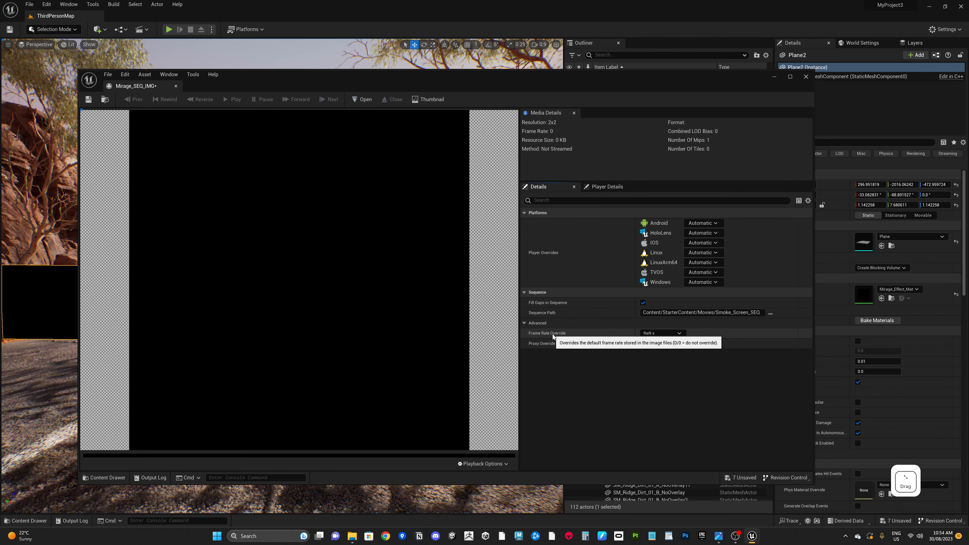
Step: Set the frame rate override to 24 fps (film) and save the media source
click(661, 333)
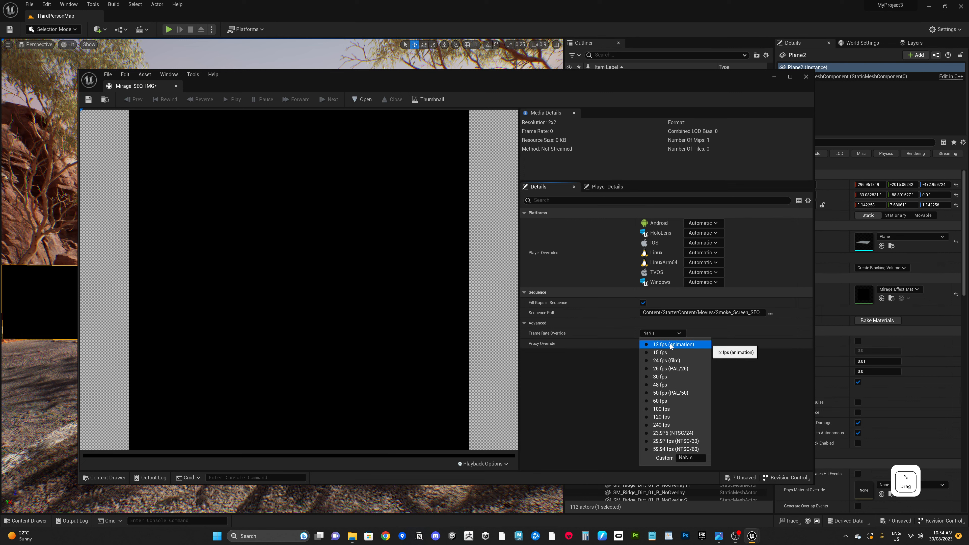
click(658, 361)
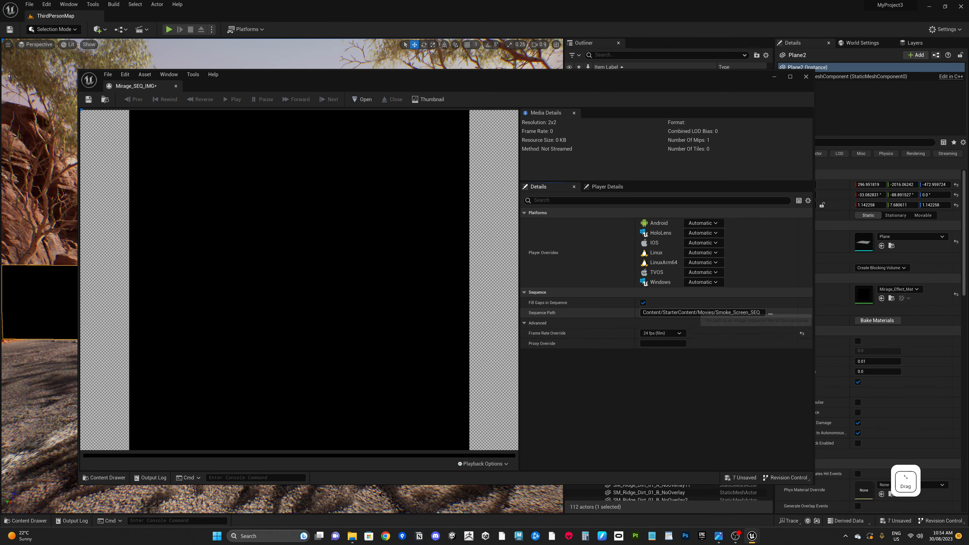
click(88, 99)
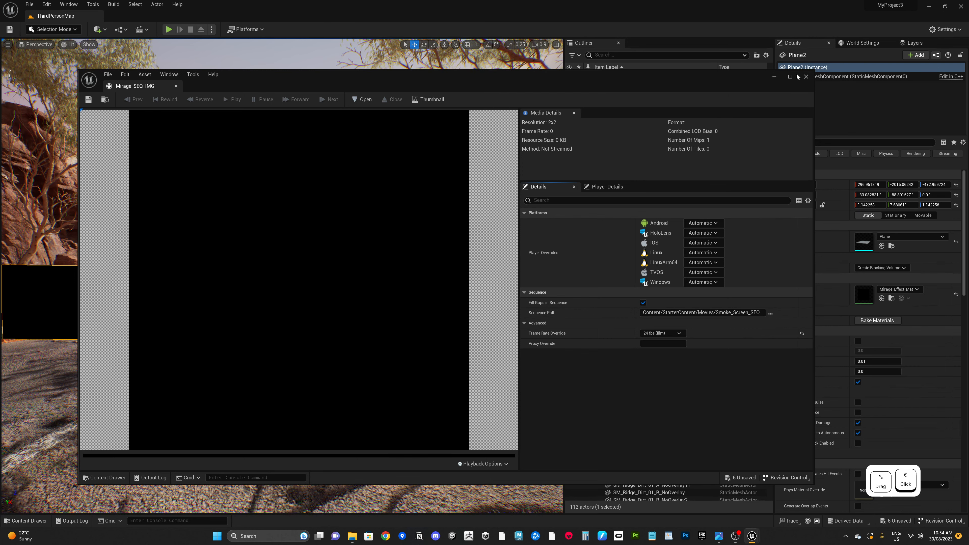
Step: Create a Media Player named MP_Mirage in Smoke_Screen_SEQ with a video output MediaTexture asset
click(806, 76)
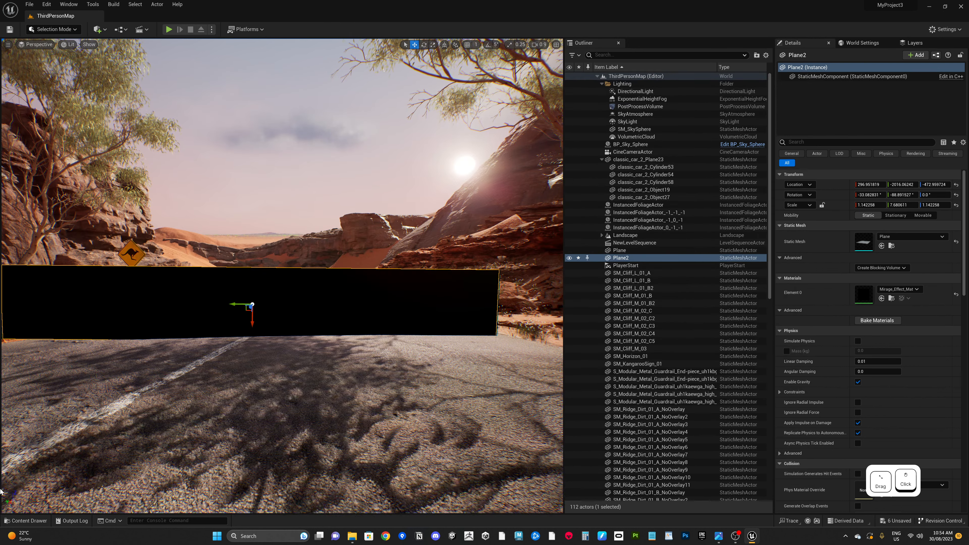
click(24, 520)
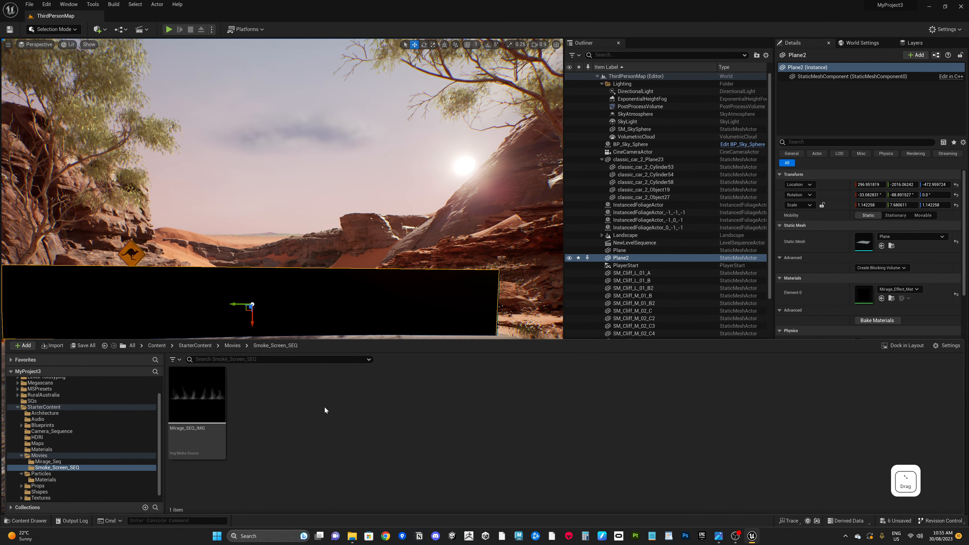
right_click(306, 428)
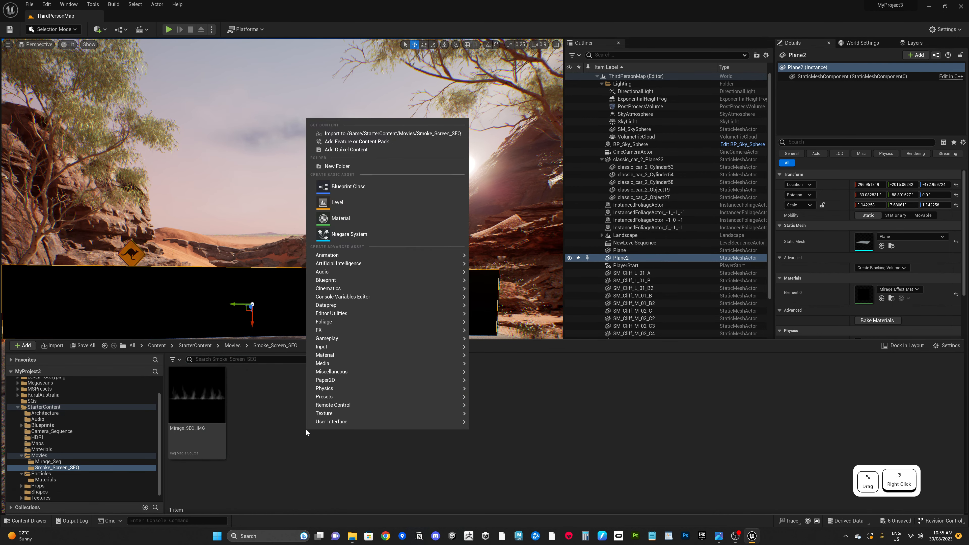
mouse_move(347, 363)
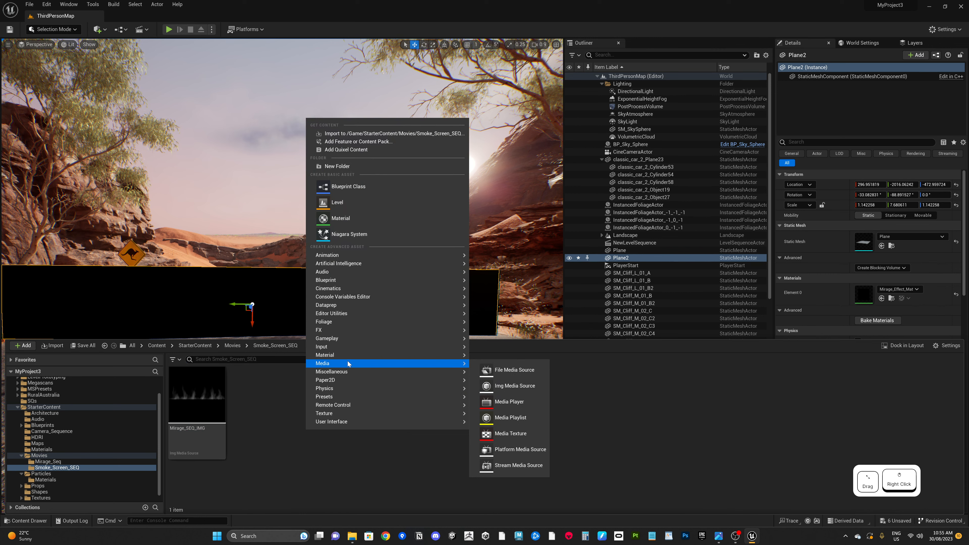
click(523, 404)
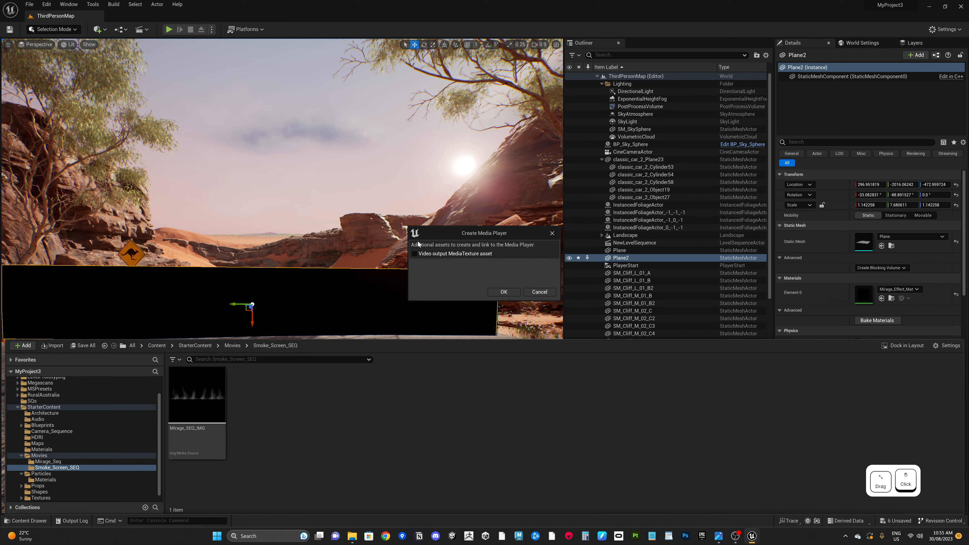
drag(446, 230, 445, 235)
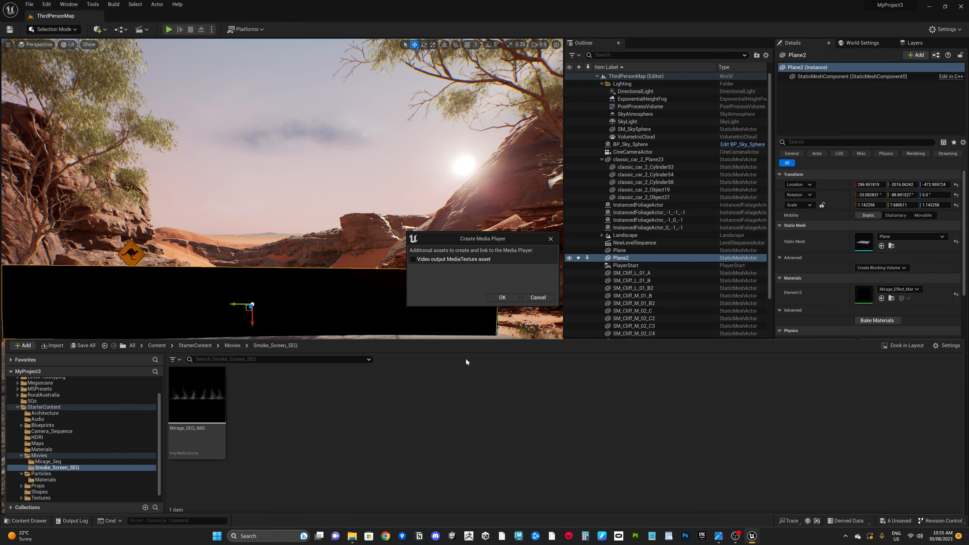
click(412, 259)
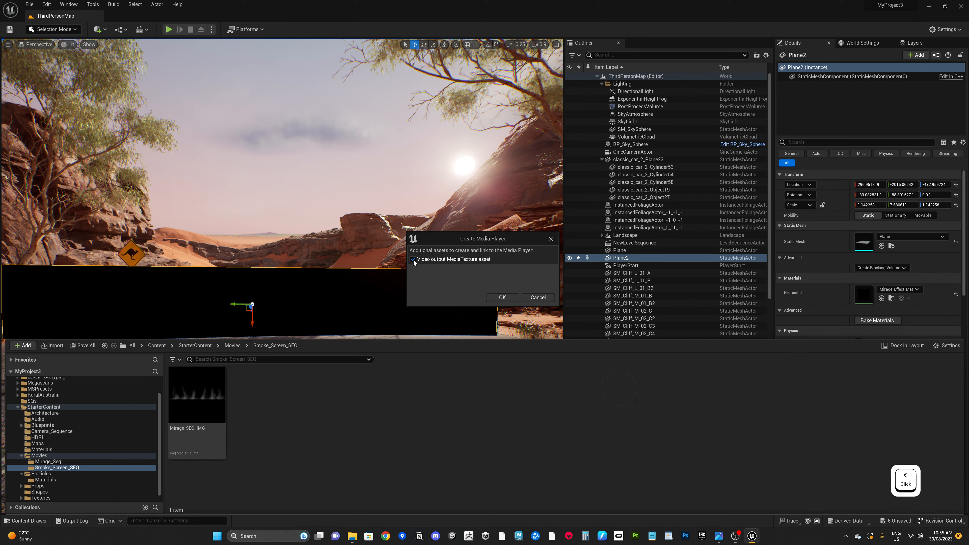
click(502, 297)
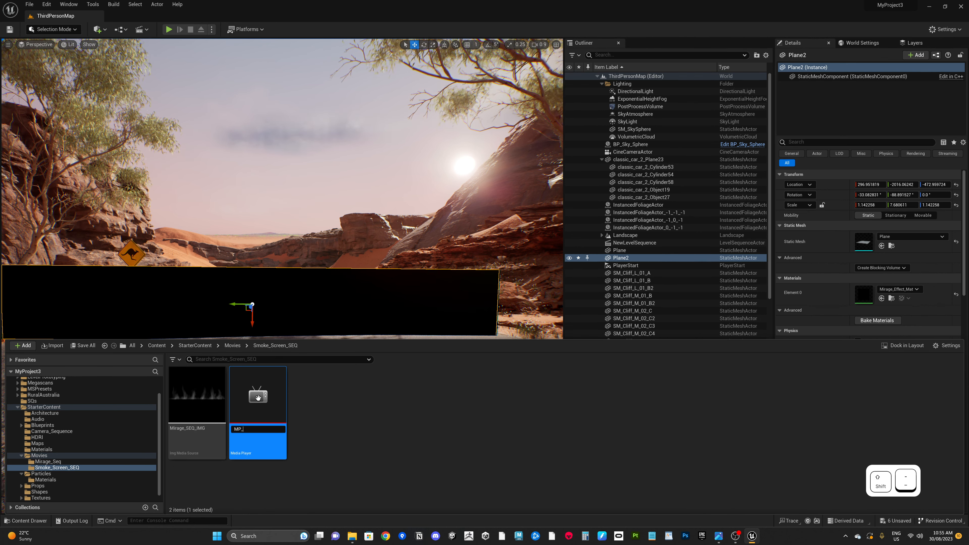
text(irage)
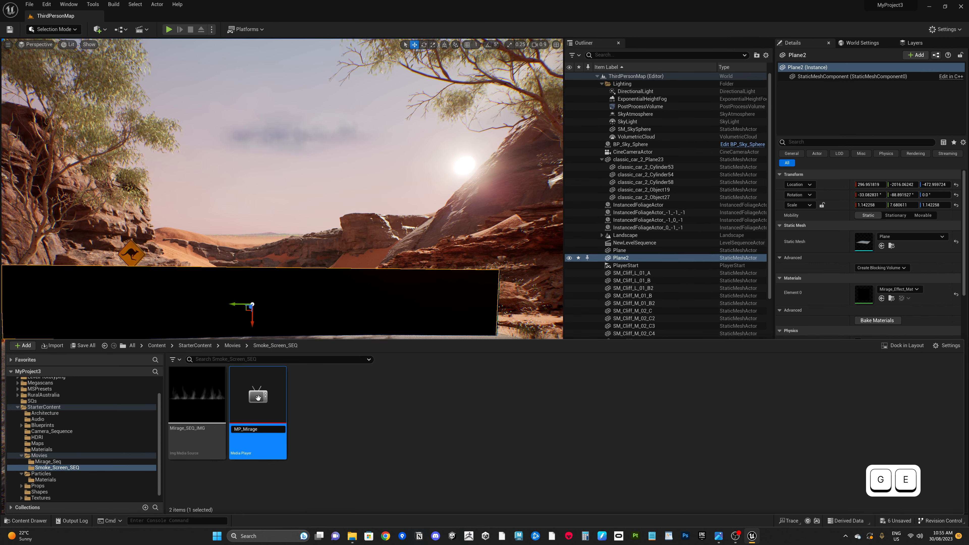
key(Return)
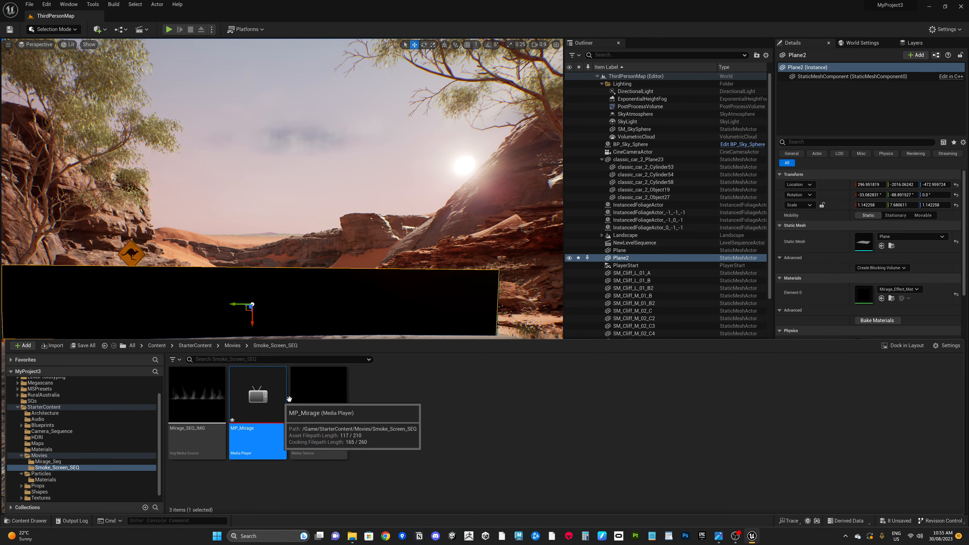
Step: Open MP_Mirage_Video and inspect which media player it is assigned to
drag(322, 406, 439, 465)
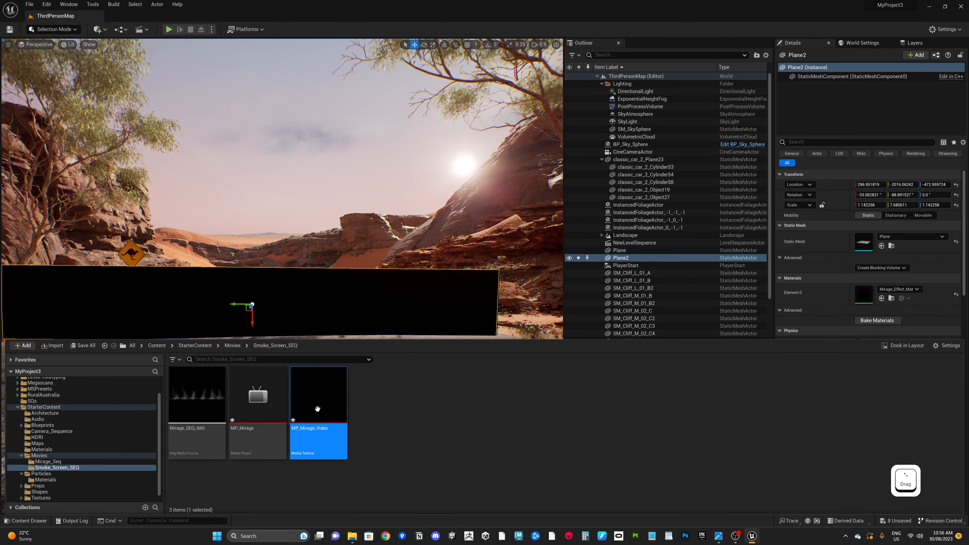
double_click(318, 409)
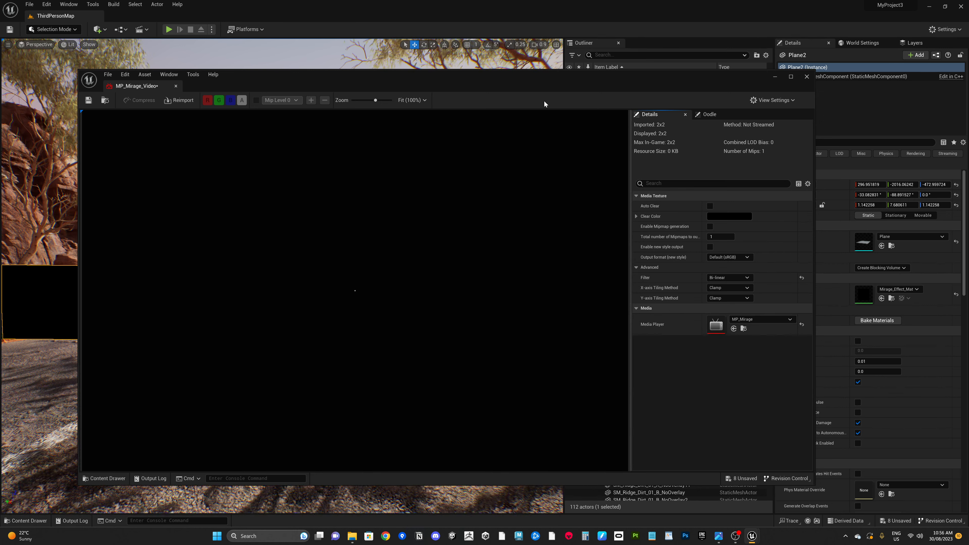
drag(514, 87, 530, 99)
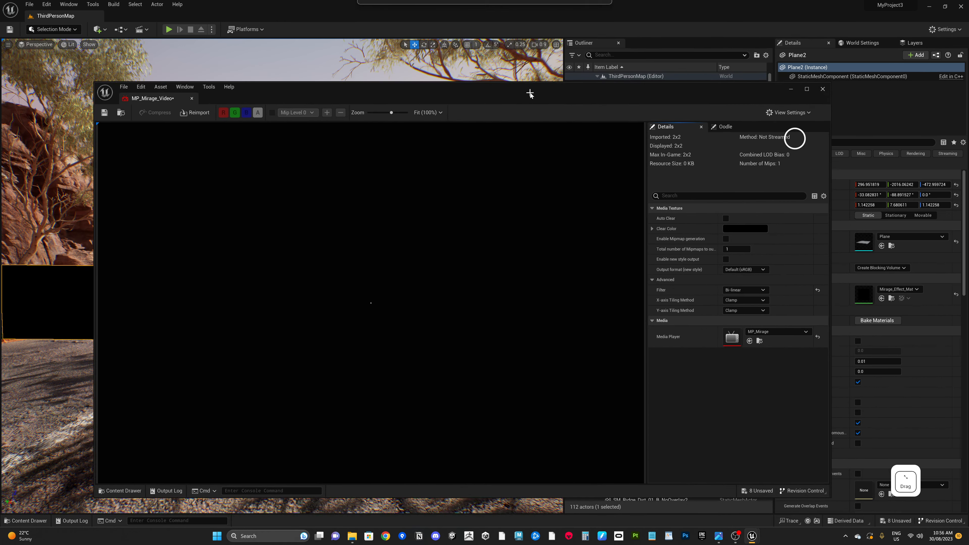
click(767, 331)
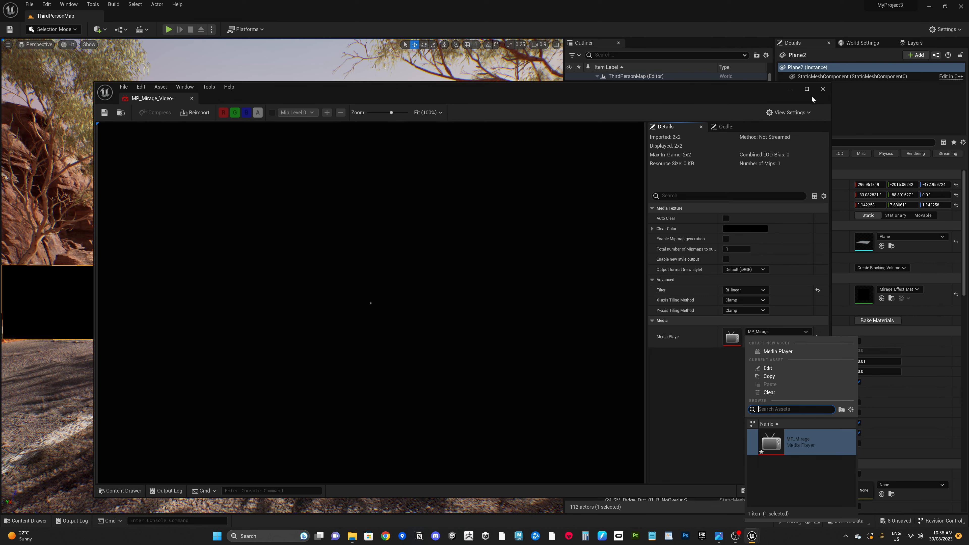
click(823, 90)
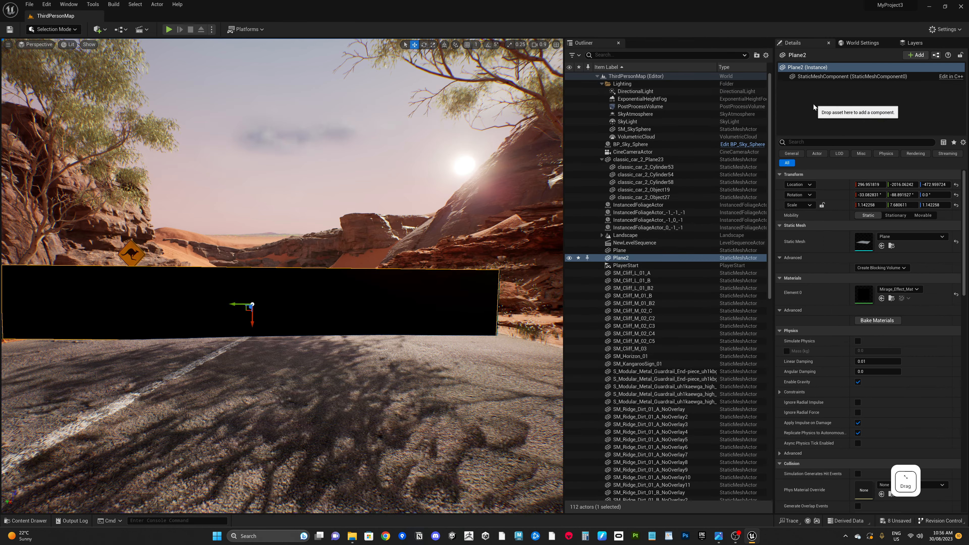
Step: Open Mirage_Effect_Mat and add MP_Mirage_Video to its material graph as a Texture Sample node
click(31, 520)
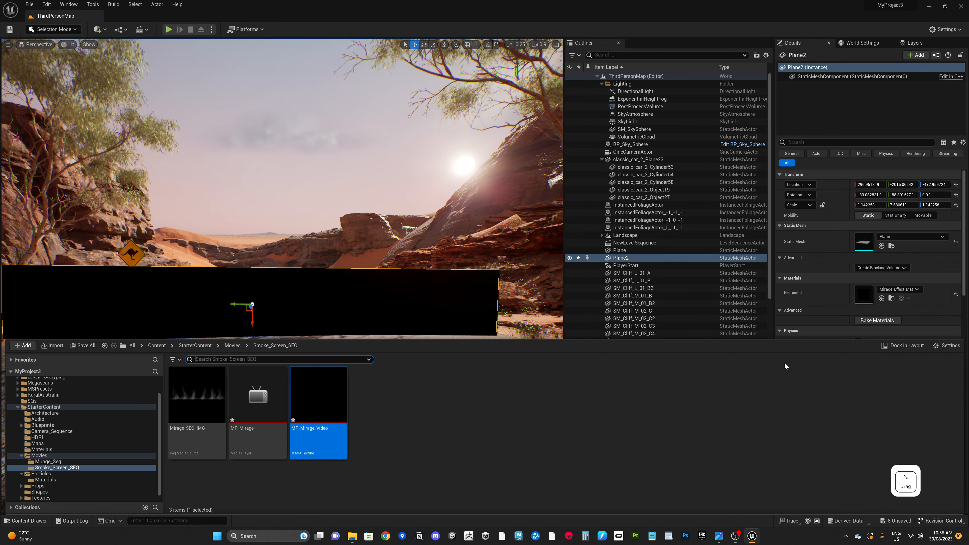
double_click(867, 297)
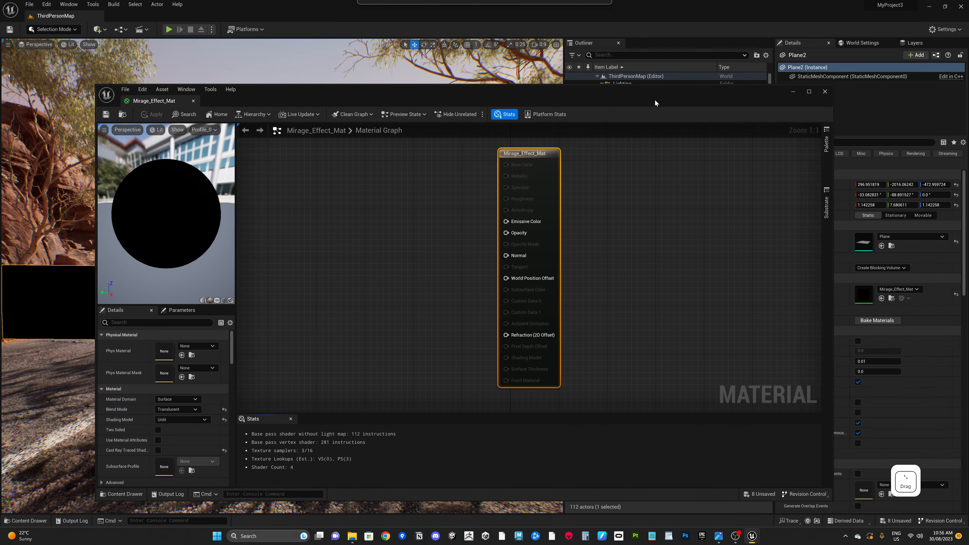
drag(654, 99, 656, 86)
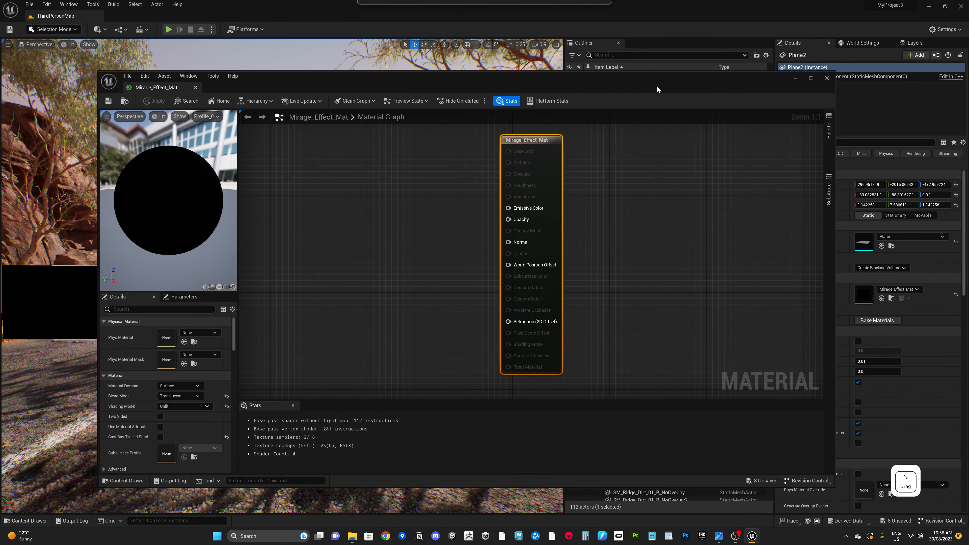
click(29, 521)
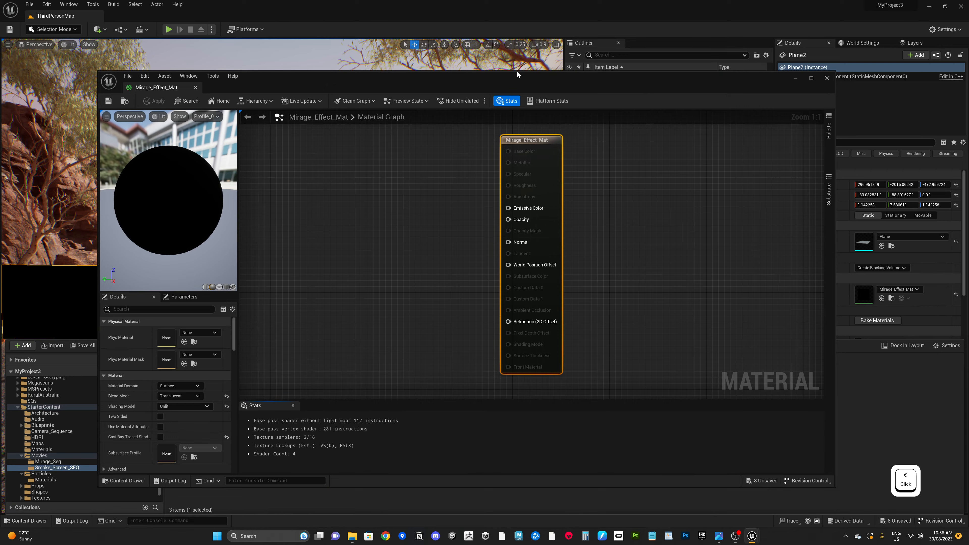
drag(517, 71, 555, 56)
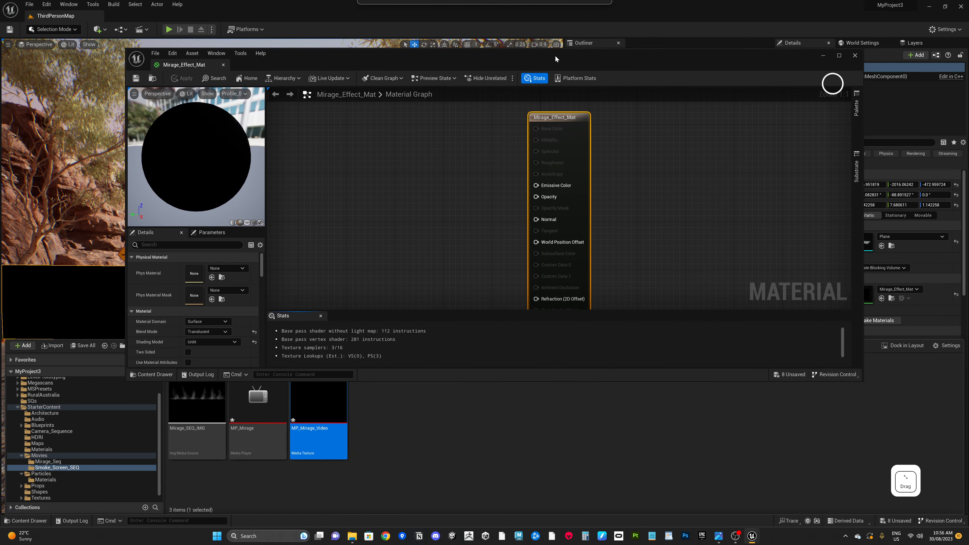
click(321, 403)
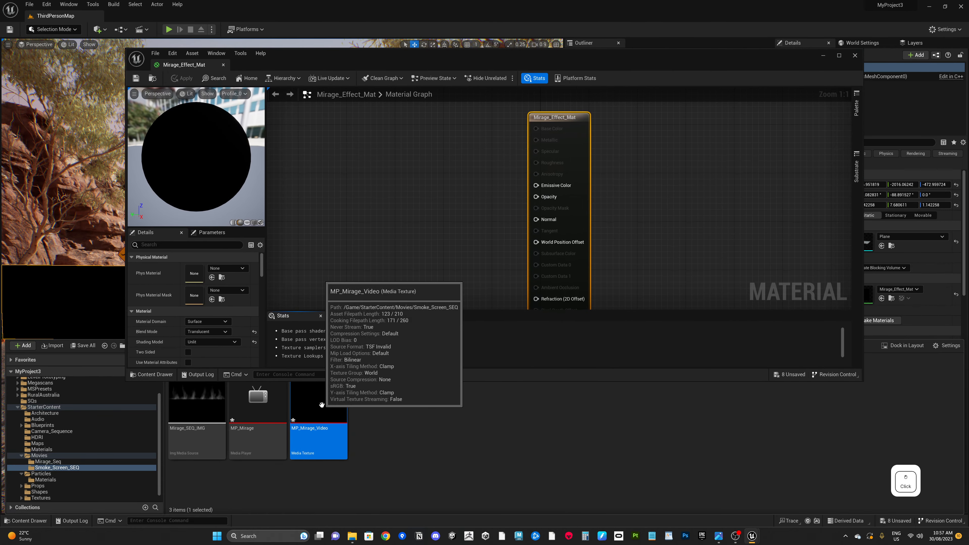
drag(322, 404, 386, 266)
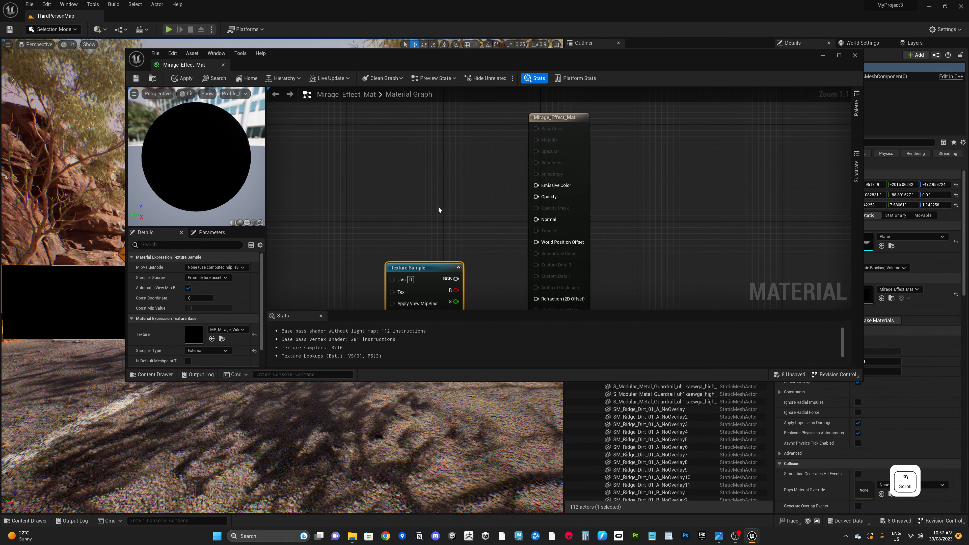
Step: Position the Texture Sample node beside the material output and close the material editor
scroll(439, 213, down, 2)
drag(431, 251, 395, 216)
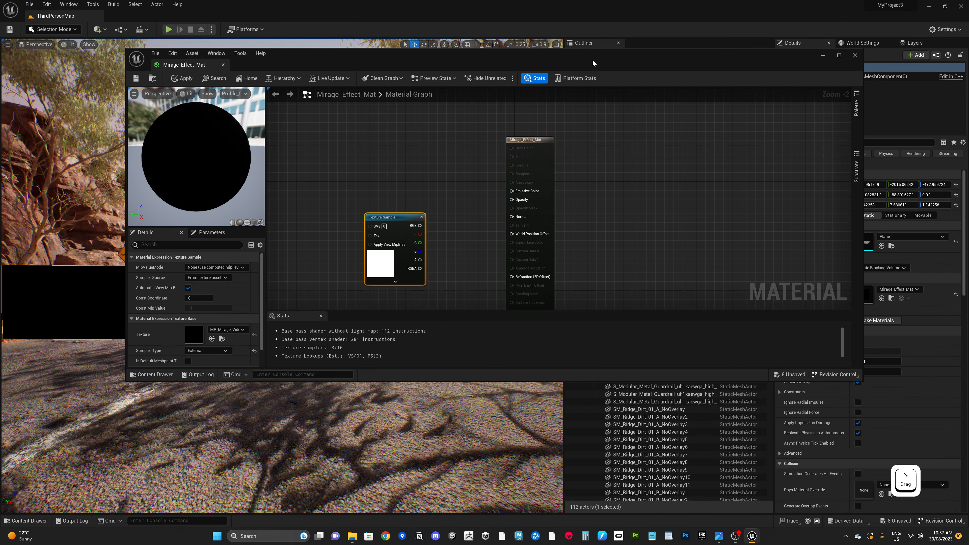
drag(588, 74, 600, 105)
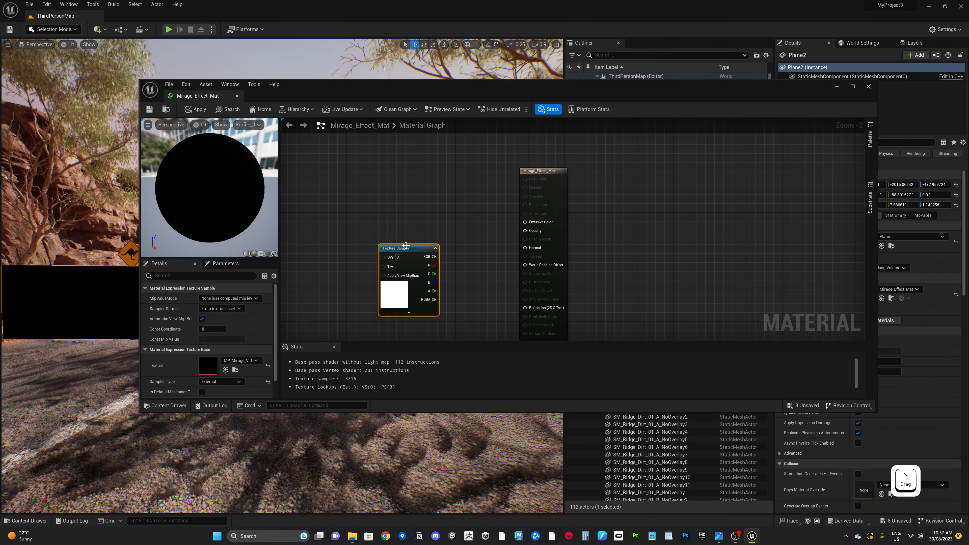
drag(405, 247, 401, 251)
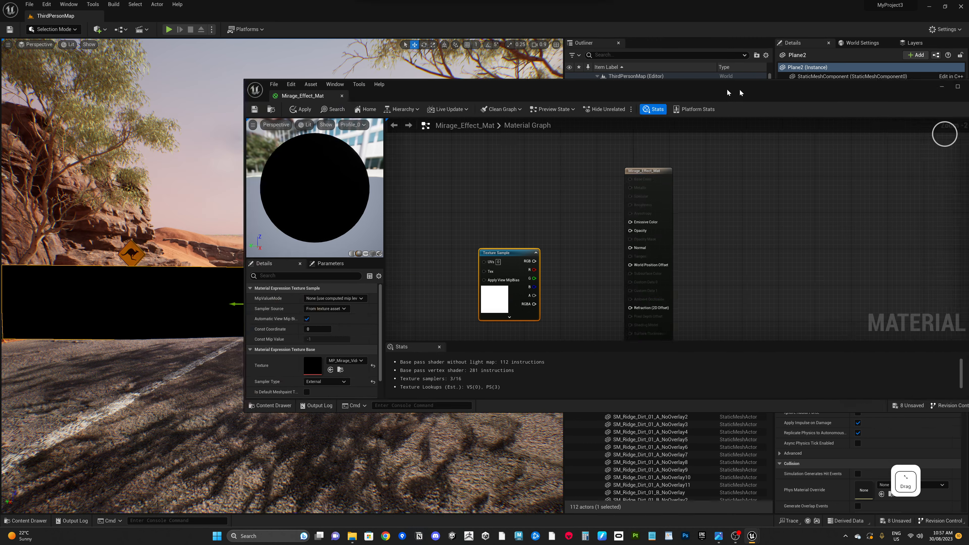
click(836, 86)
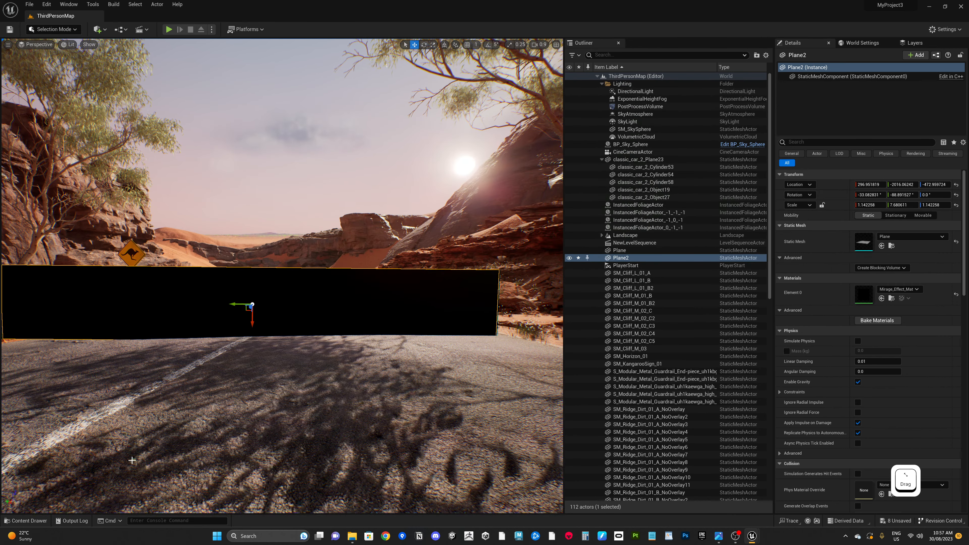
Step: Open the MP_Mirage media player asset from the content drawer
click(31, 521)
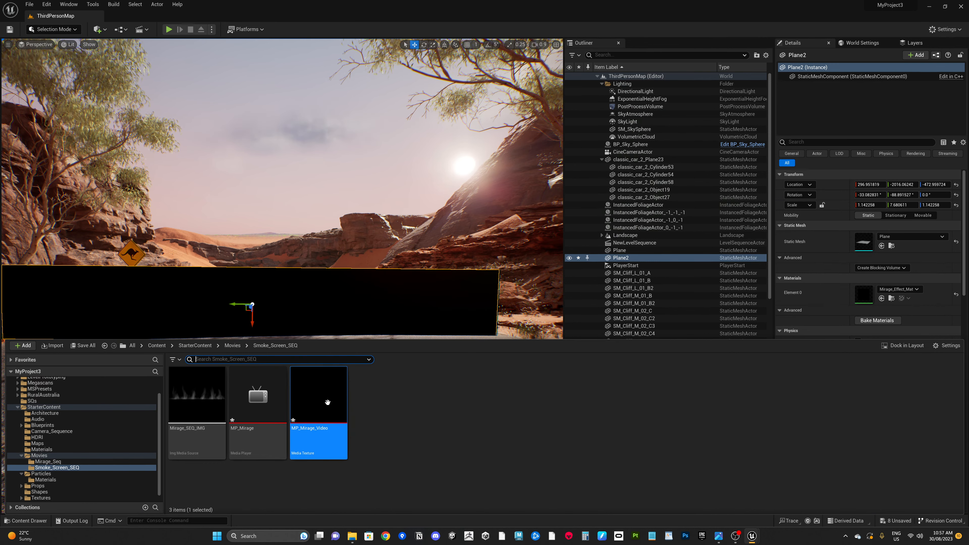
click(463, 284)
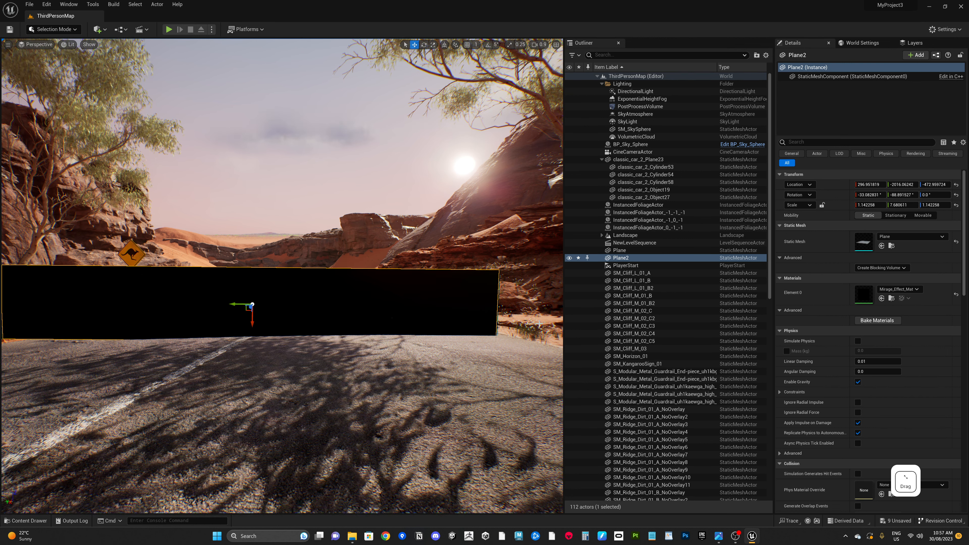
click(27, 520)
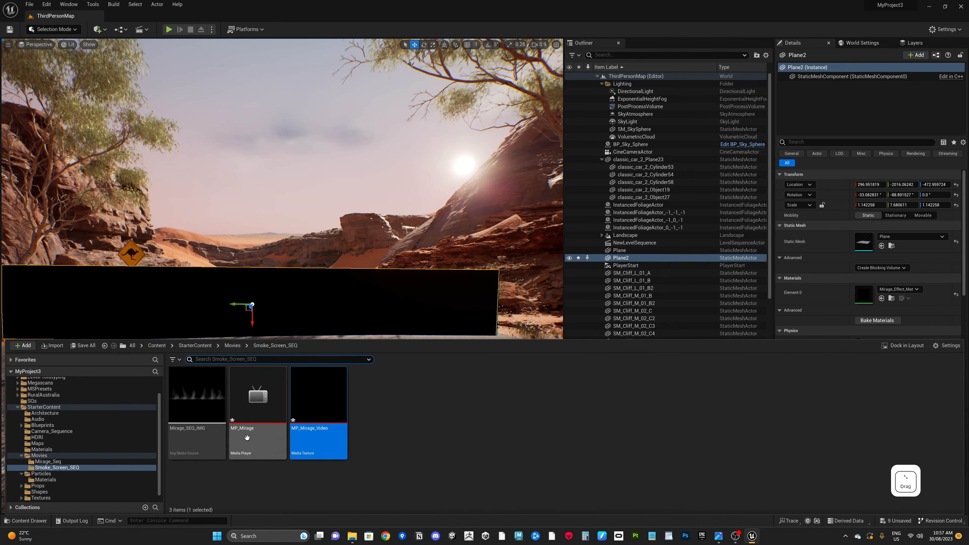
double_click(255, 409)
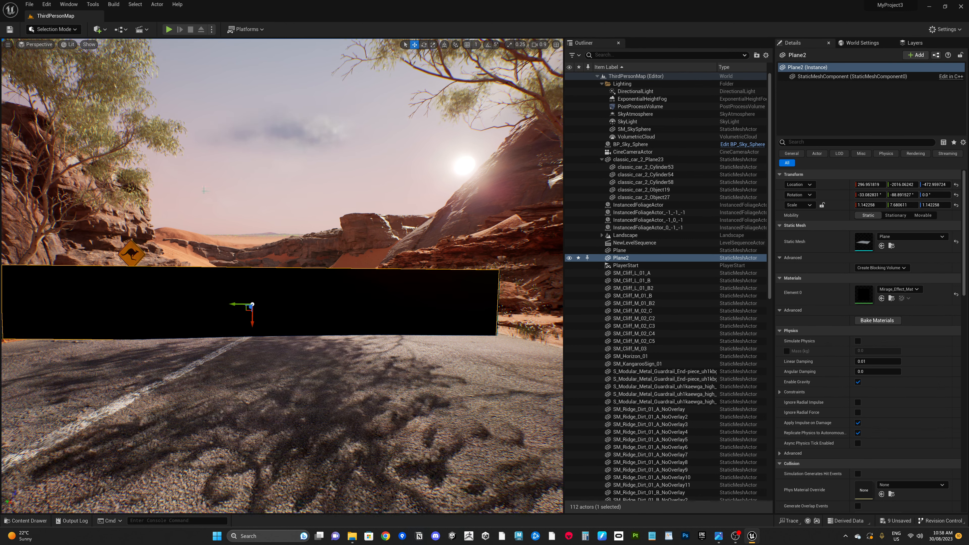
Step: Add a level sequence named Mirage_SEQ, saved in the StarterContent/Movies/Smoke_Screen_SEQ folder
click(141, 33)
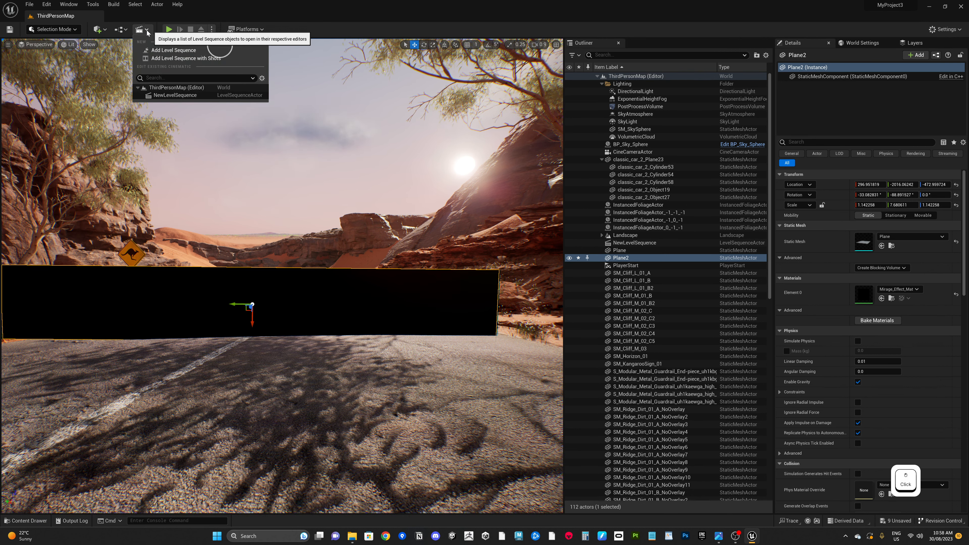
click(170, 50)
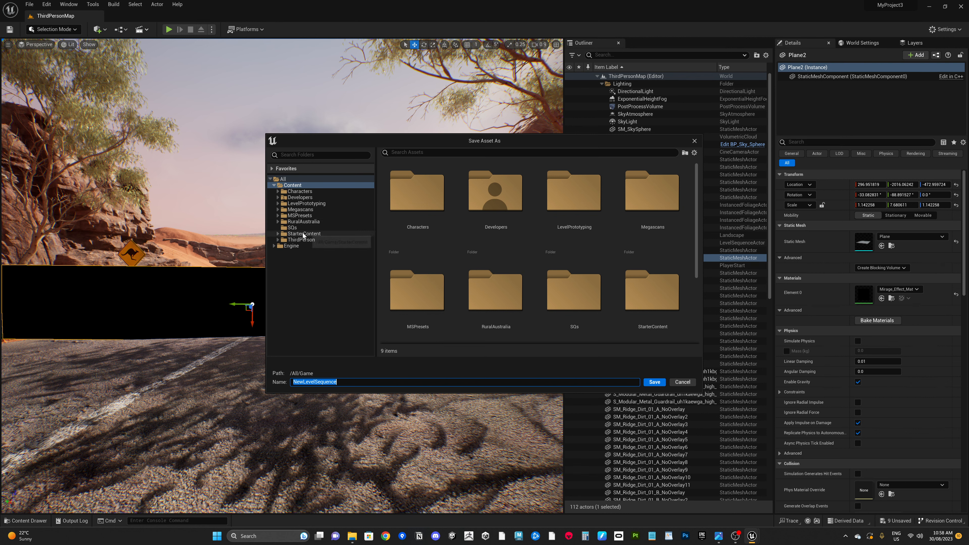
click(294, 233)
click(278, 234)
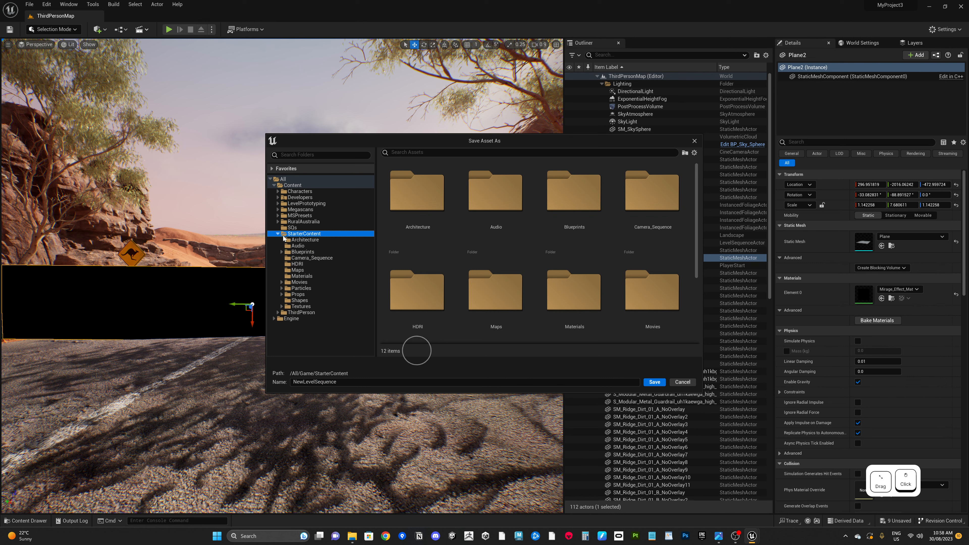
click(308, 282)
click(281, 282)
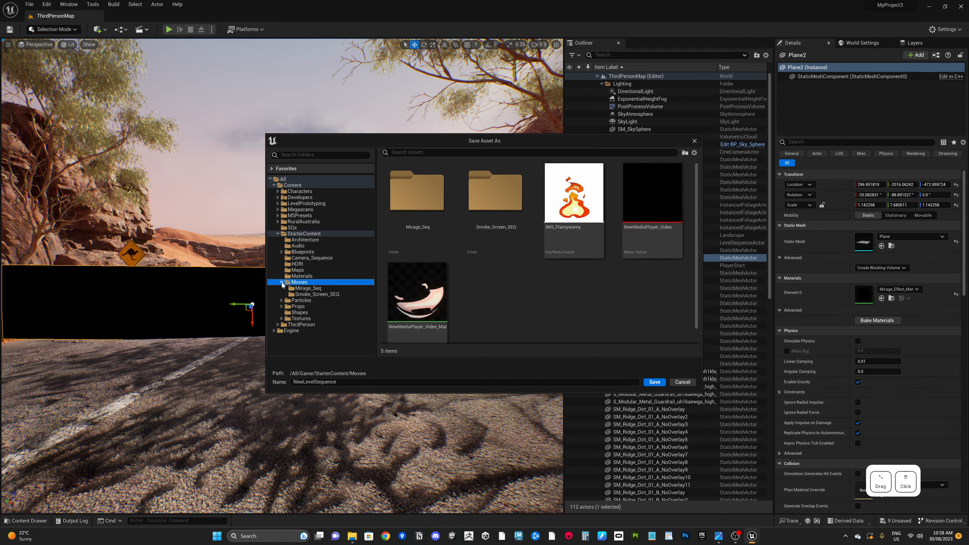
click(317, 295)
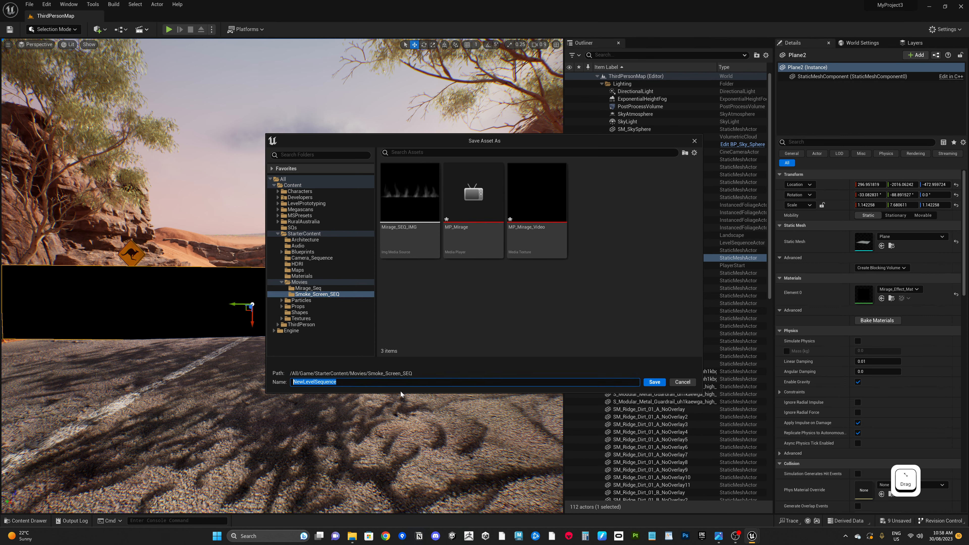
text(Mirage_SEQ)
click(653, 383)
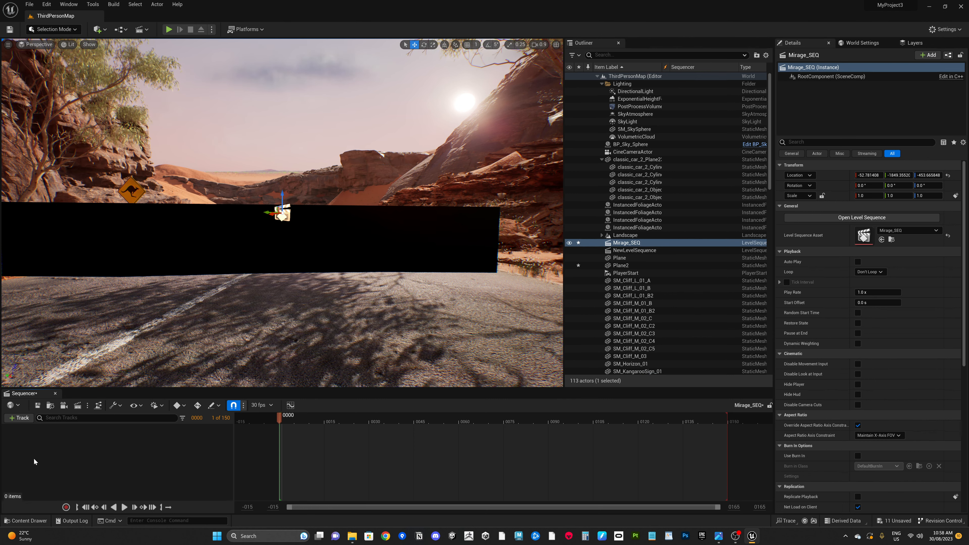
Step: Float the content browser beside the Sequencer and open the Smoke_Screen_SEQ folder in it
click(26, 520)
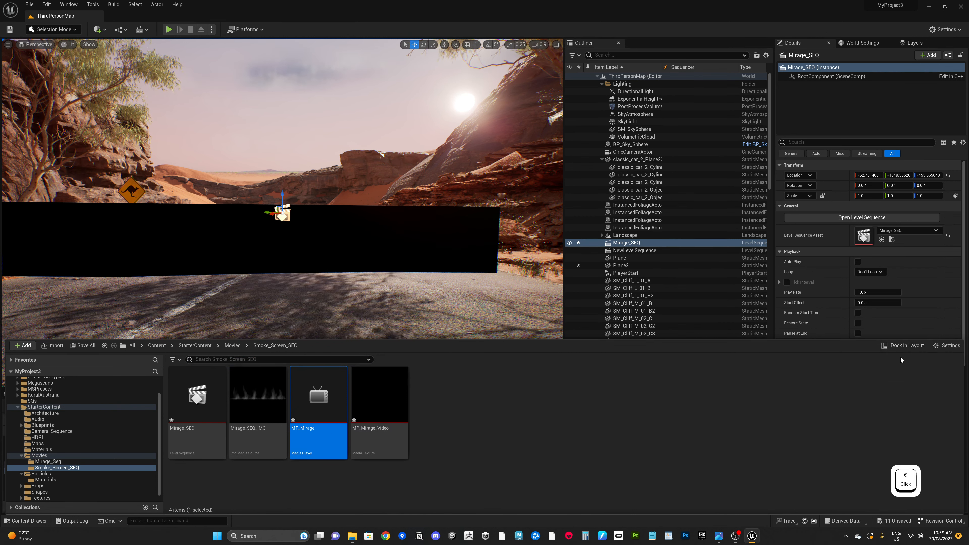
click(904, 346)
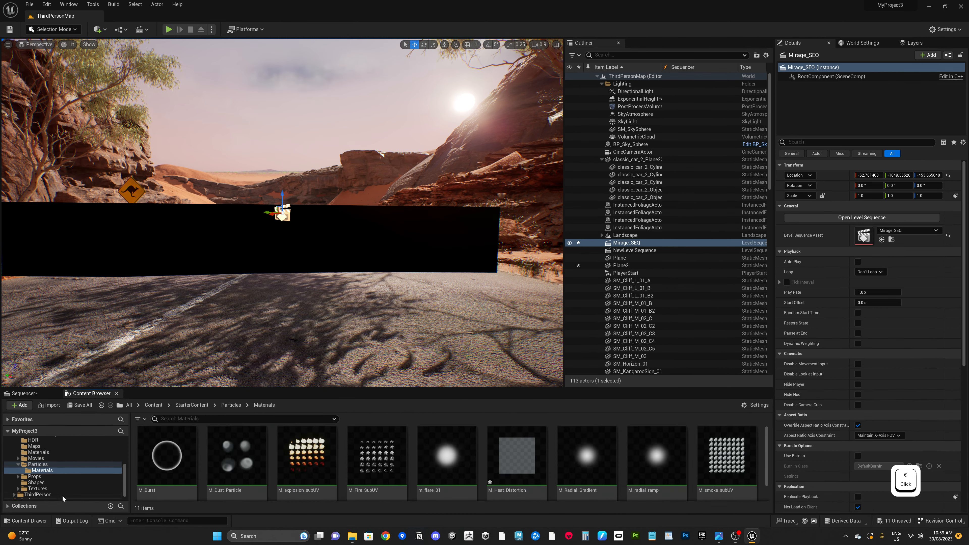
click(36, 521)
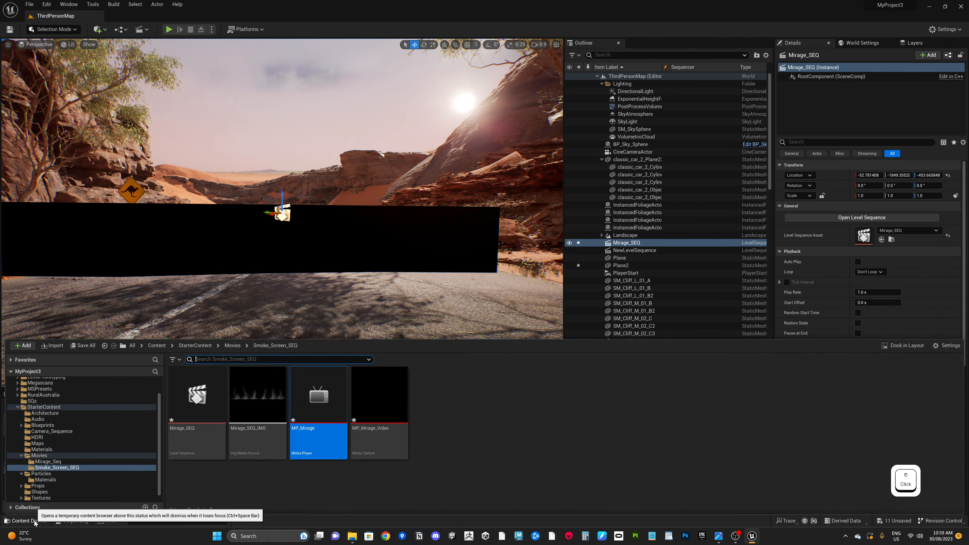
click(891, 359)
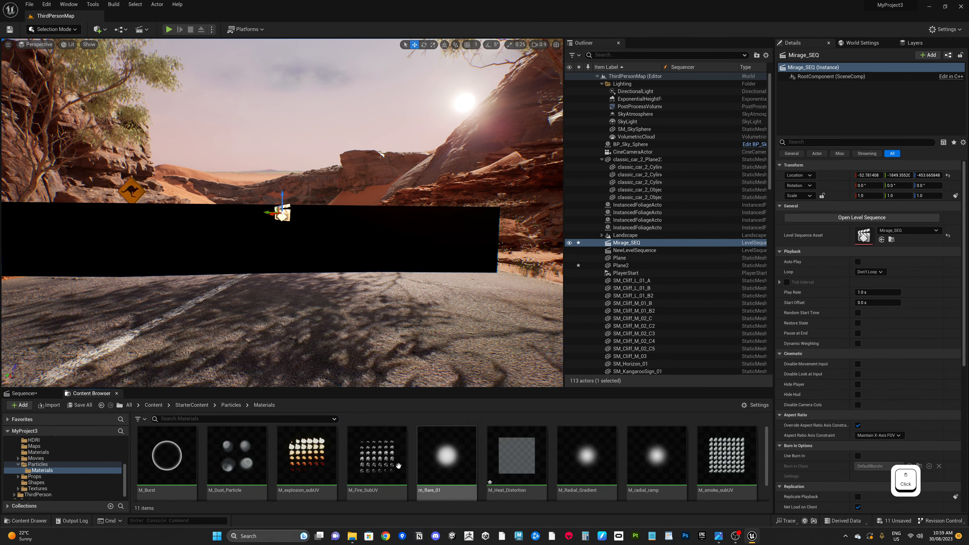
click(27, 393)
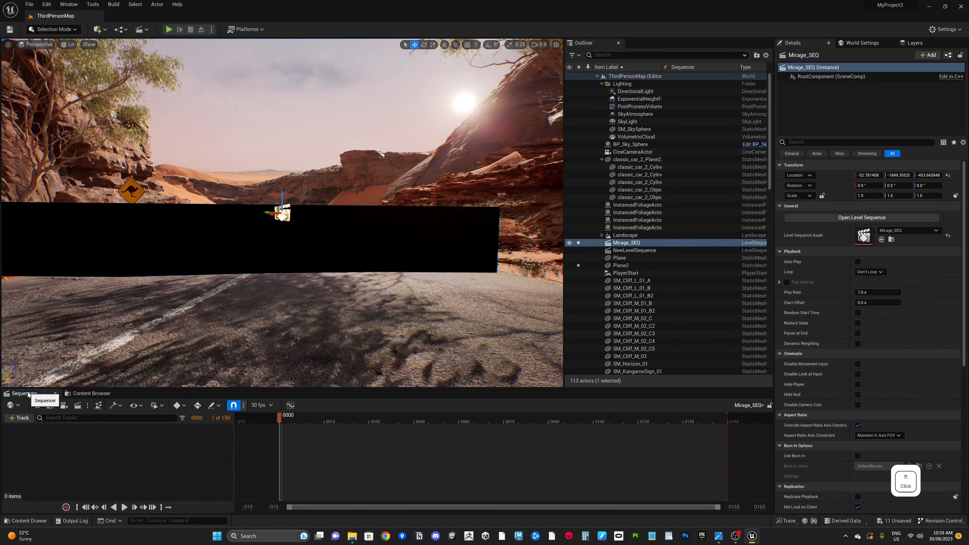
drag(69, 394, 331, 217)
drag(405, 211, 406, 81)
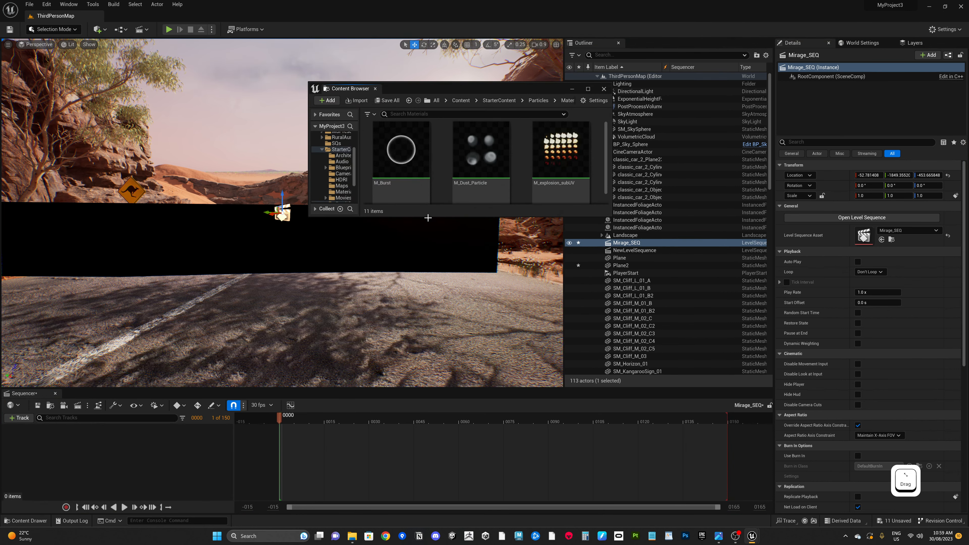
drag(434, 216, 434, 333)
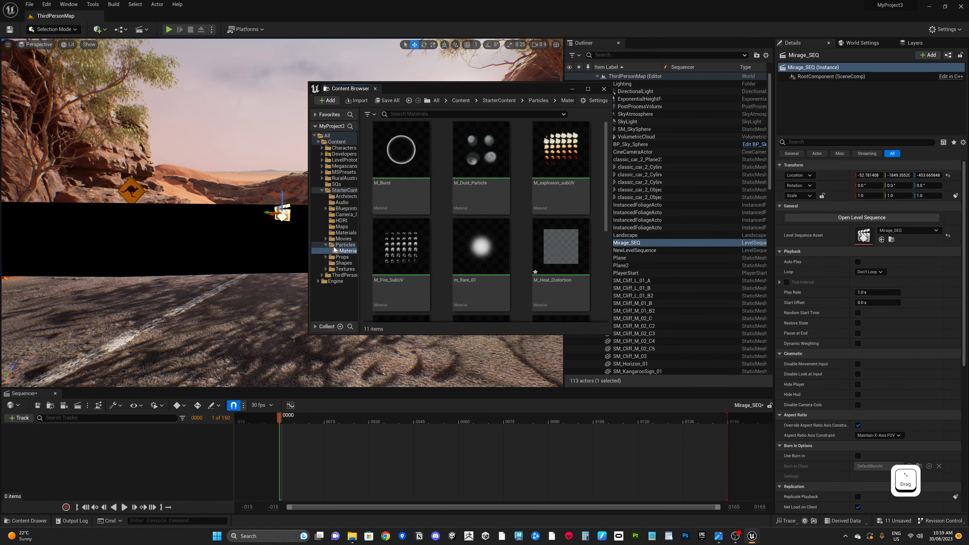
click(343, 238)
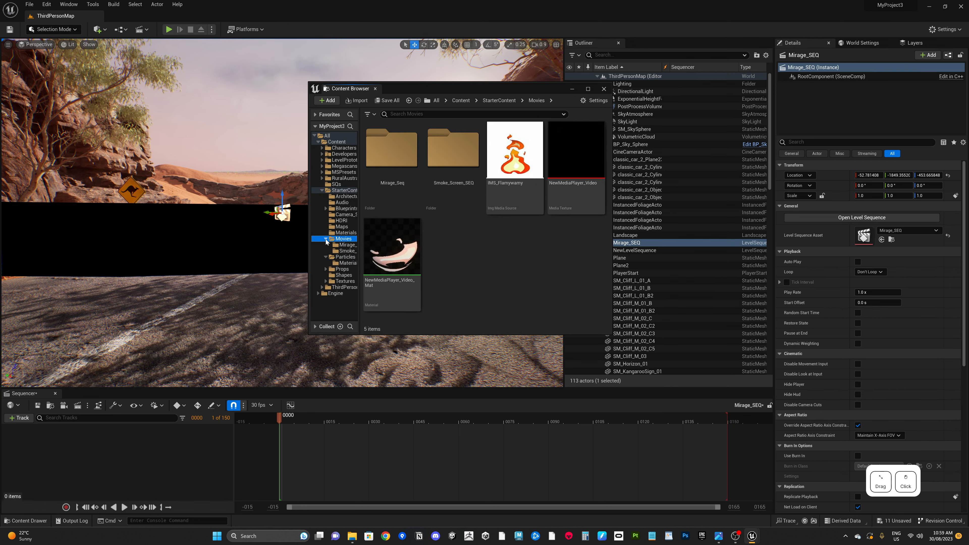
double_click(444, 163)
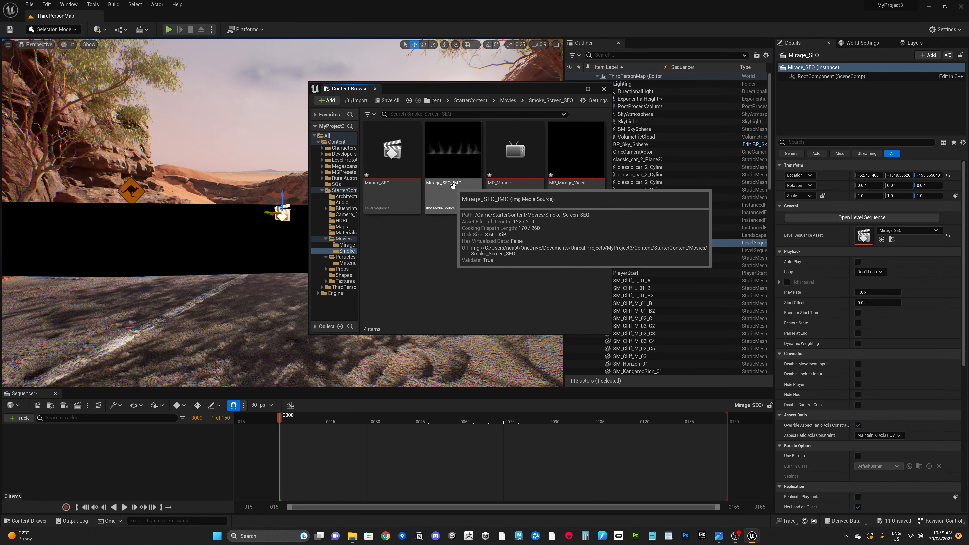
Step: Add Mirage_SEQ_IMG to Mirage_SEQ as a media track and set the section's media texture to MP_Mirage_Video
drag(458, 168, 108, 460)
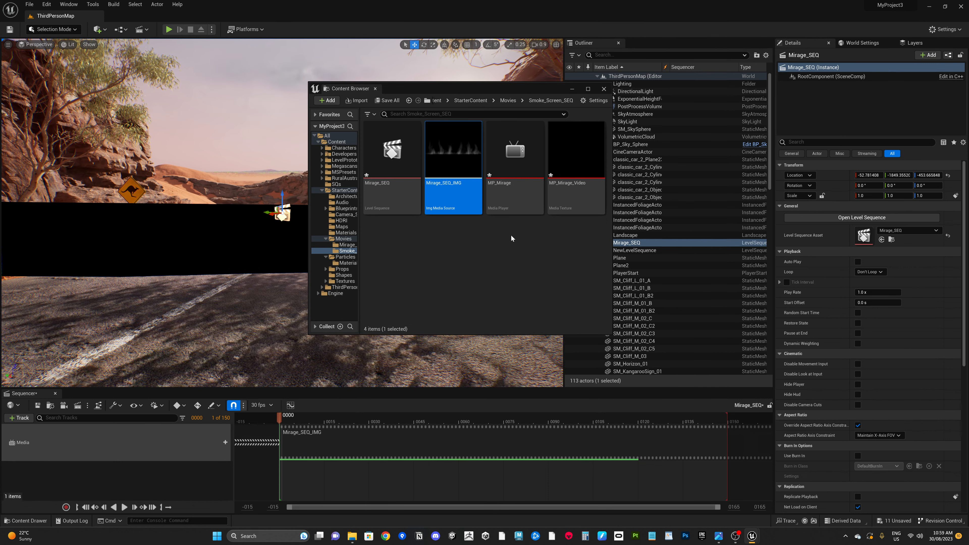
click(427, 445)
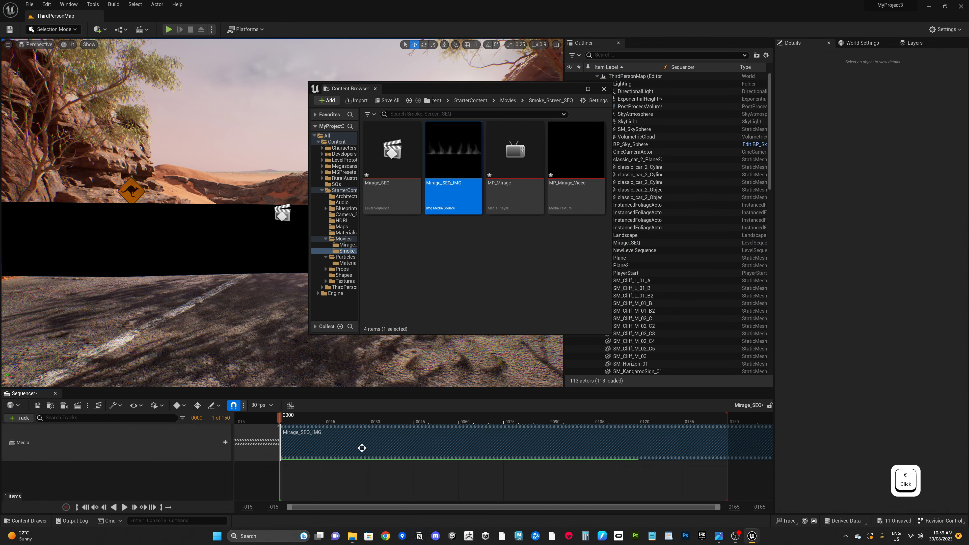
right_click(390, 450)
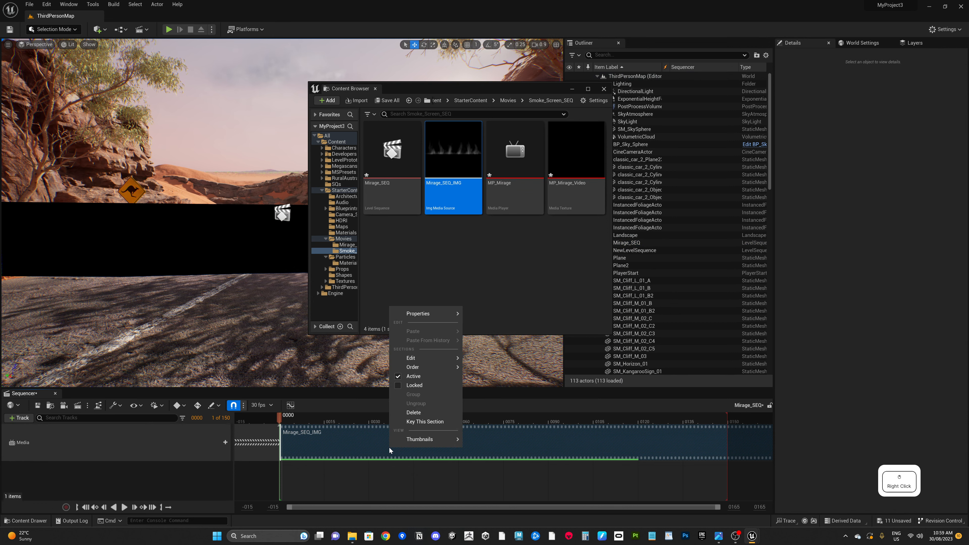
mouse_move(425, 315)
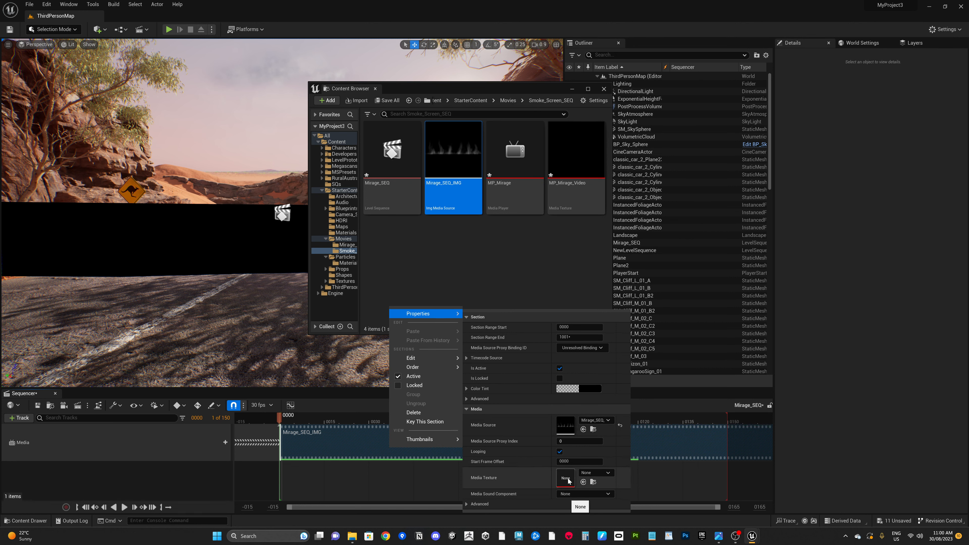
click(595, 474)
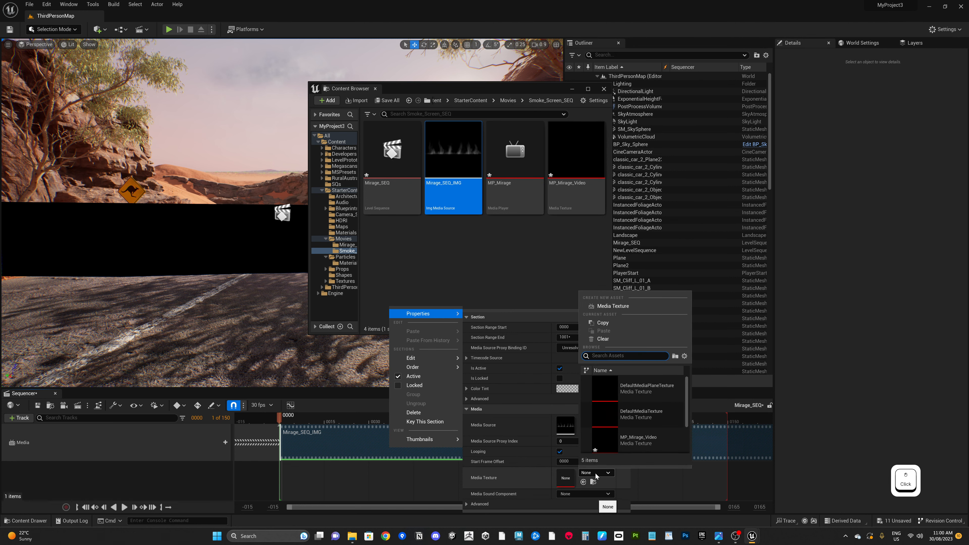
scroll(651, 415, down, 2)
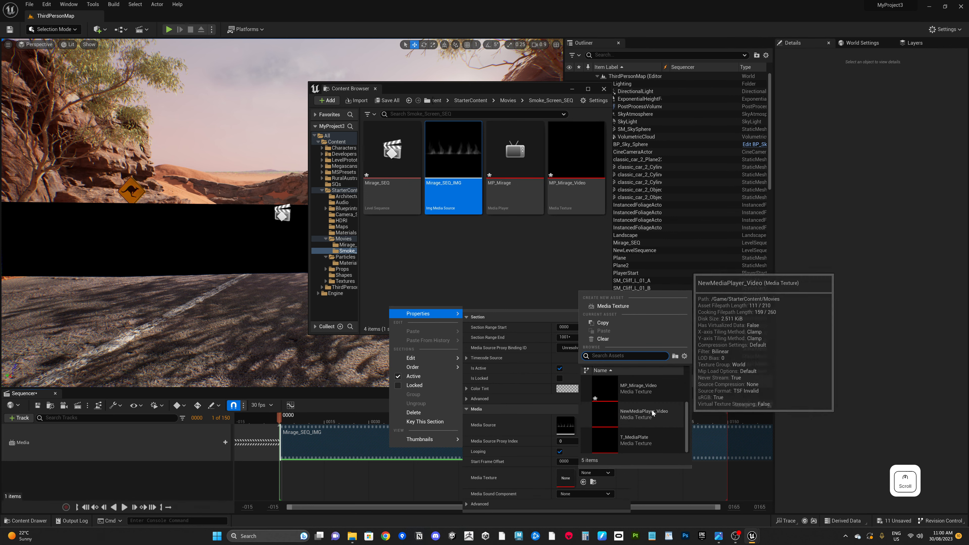
scroll(649, 416, up, 2)
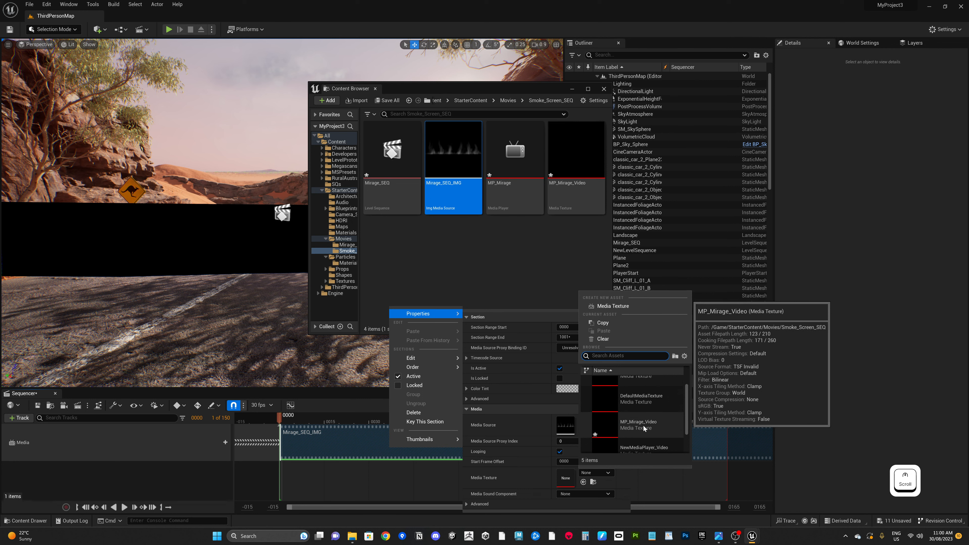
click(644, 428)
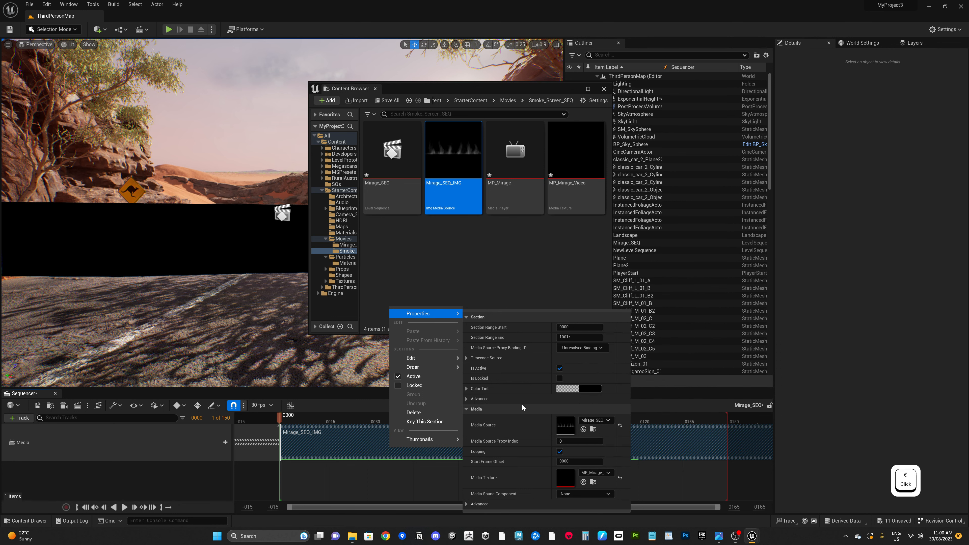
click(268, 484)
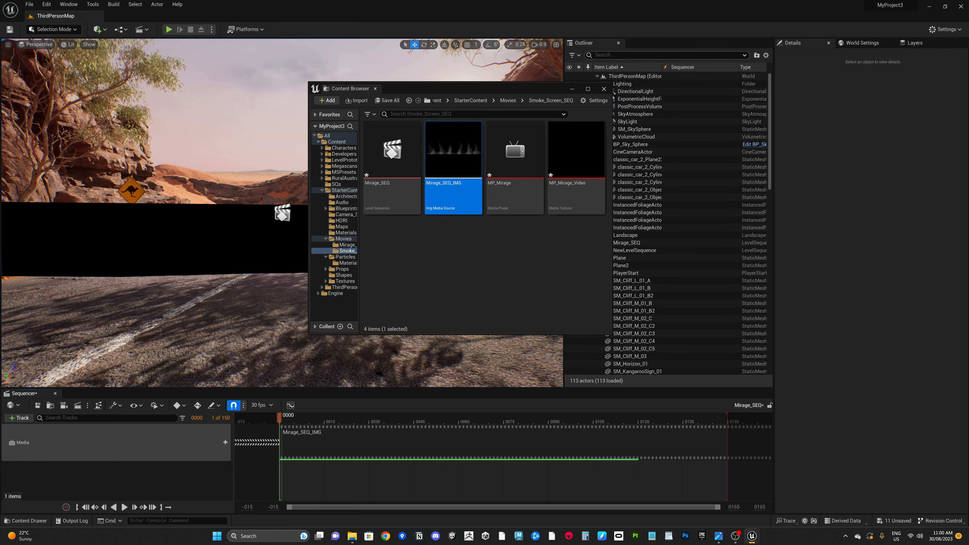
Step: Open Mirage_Effect_Mat from the selected plane's material slot and rearrange the Texture Sample and output nodes
drag(545, 91, 620, 211)
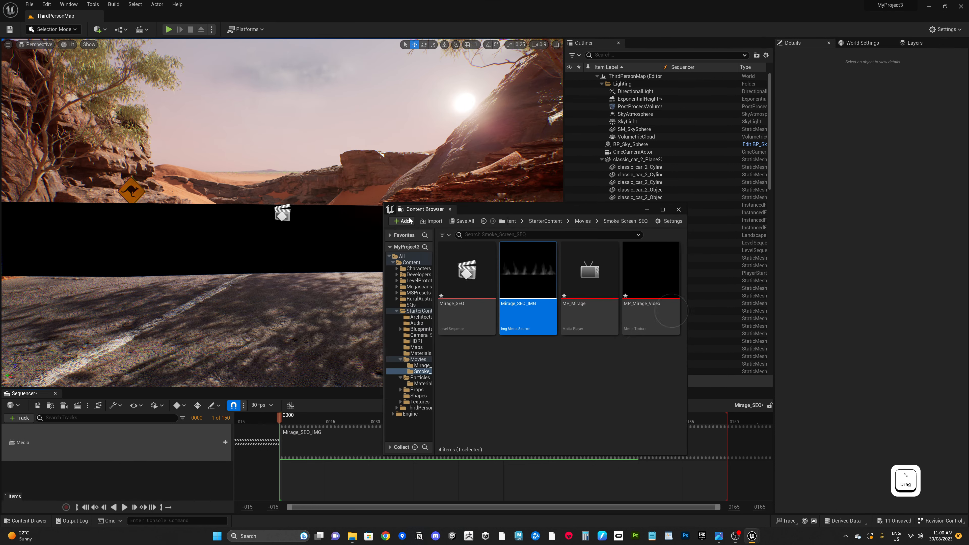
click(339, 243)
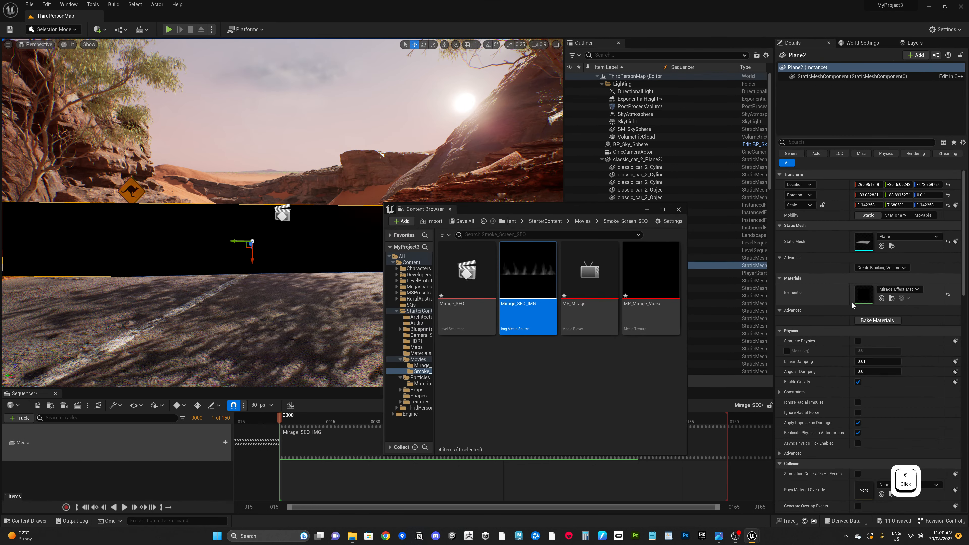
double_click(863, 293)
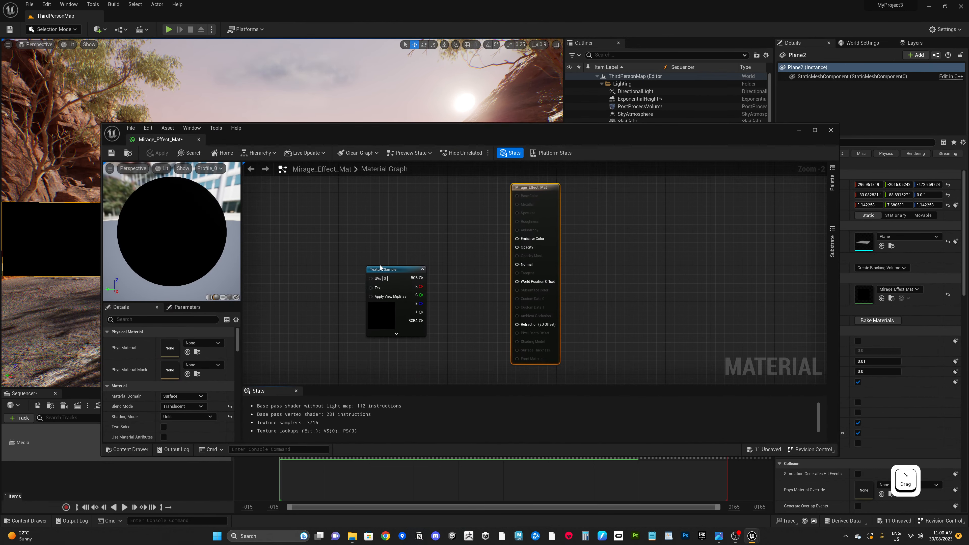
drag(390, 266, 368, 278)
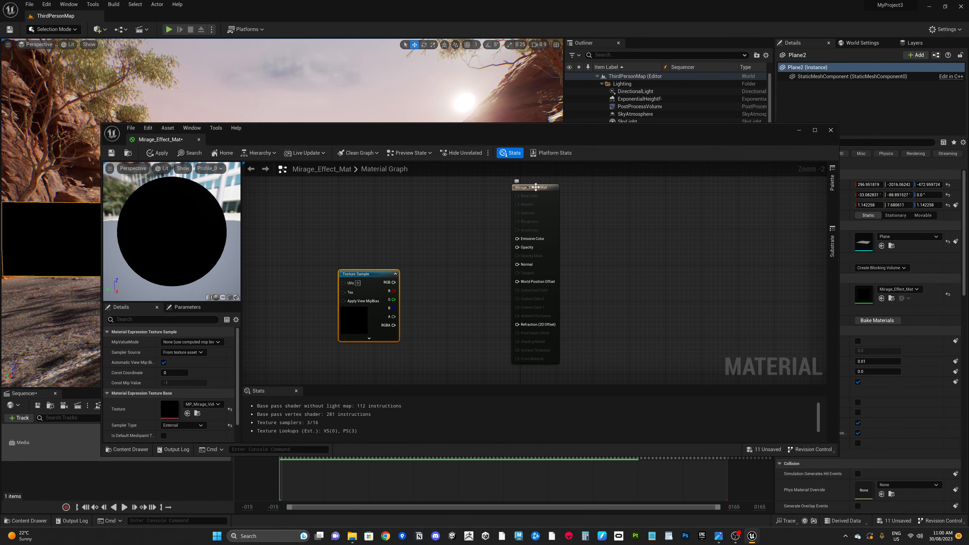
drag(536, 186, 554, 192)
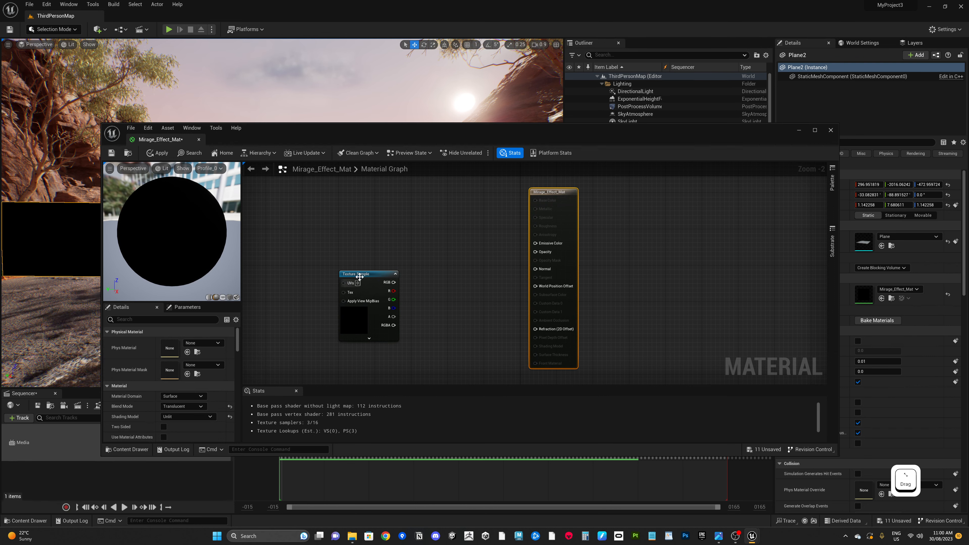
drag(359, 277, 355, 286)
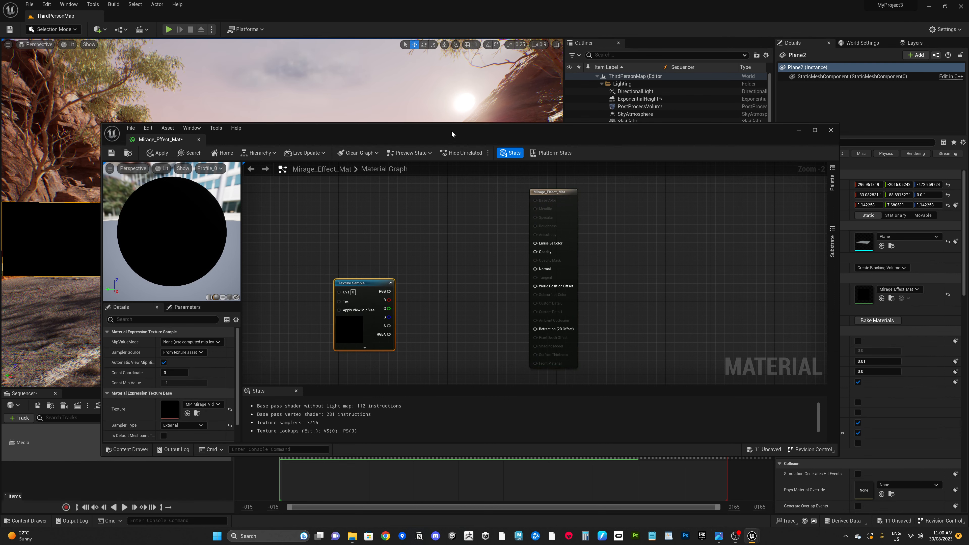
drag(451, 130, 459, 97)
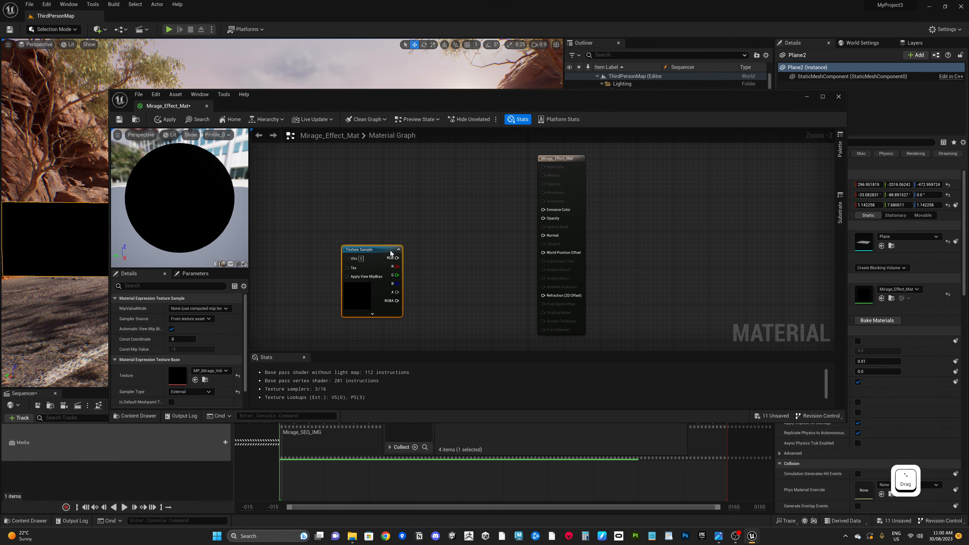
Step: Add an InverseLinearInterpolate node and connect the Texture Sample's RGB output to its A input
right_click(464, 264)
text(inv)
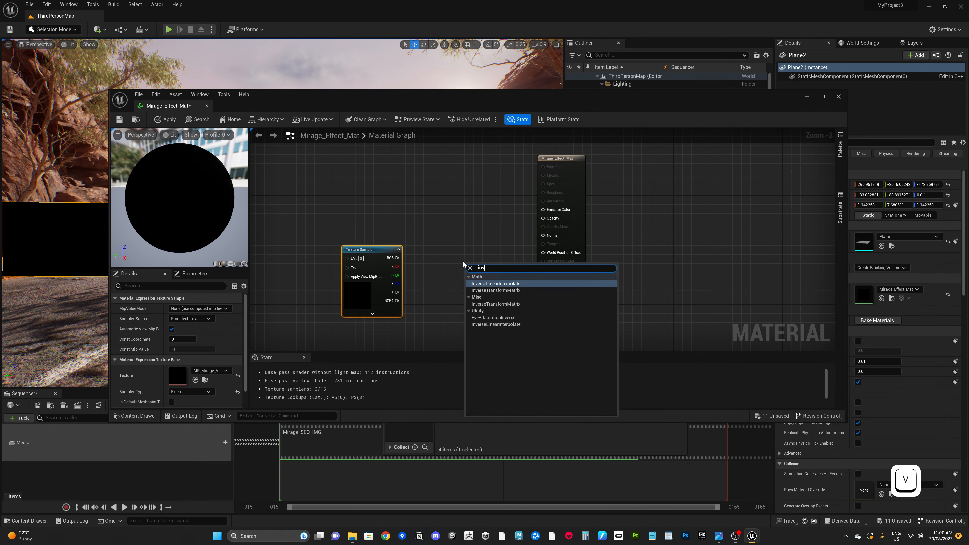
click(497, 325)
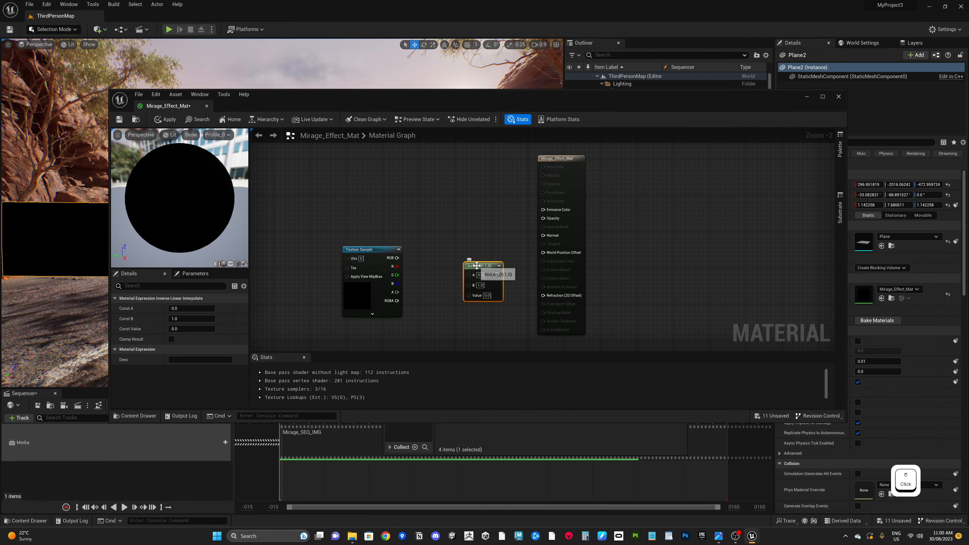
drag(478, 269, 469, 276)
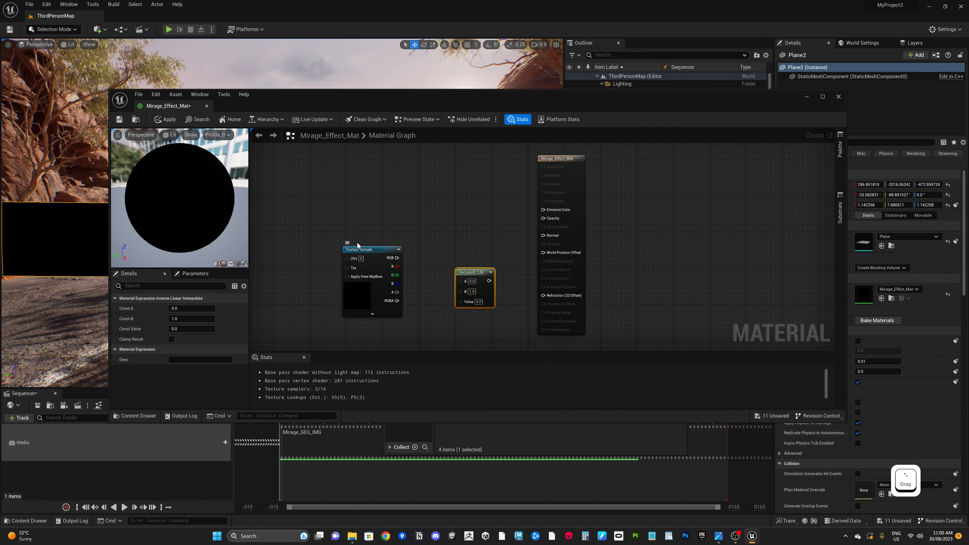
drag(371, 250, 460, 280)
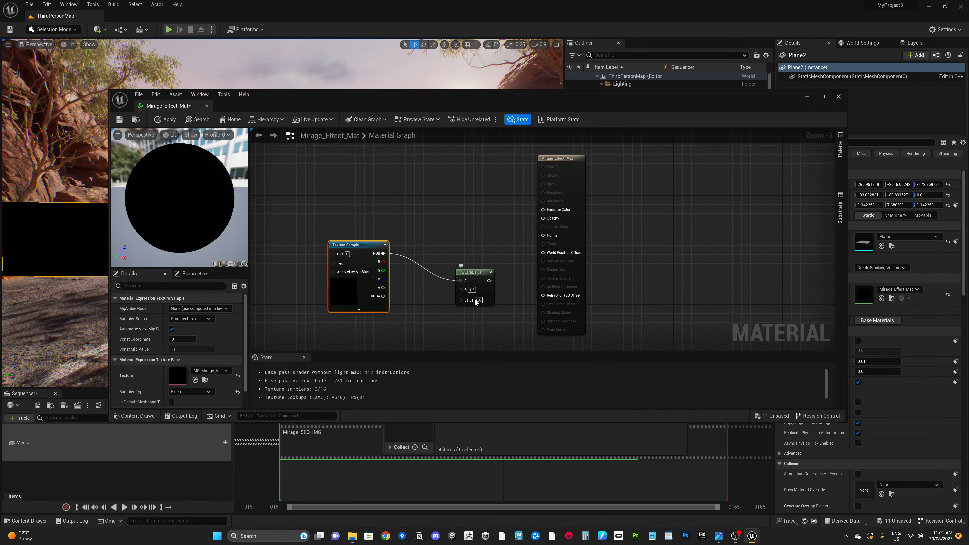
Step: Connect the InverseLinearInterpolate output to the material's Opacity and Refraction (2D Offset) inputs, then save the material
click(488, 281)
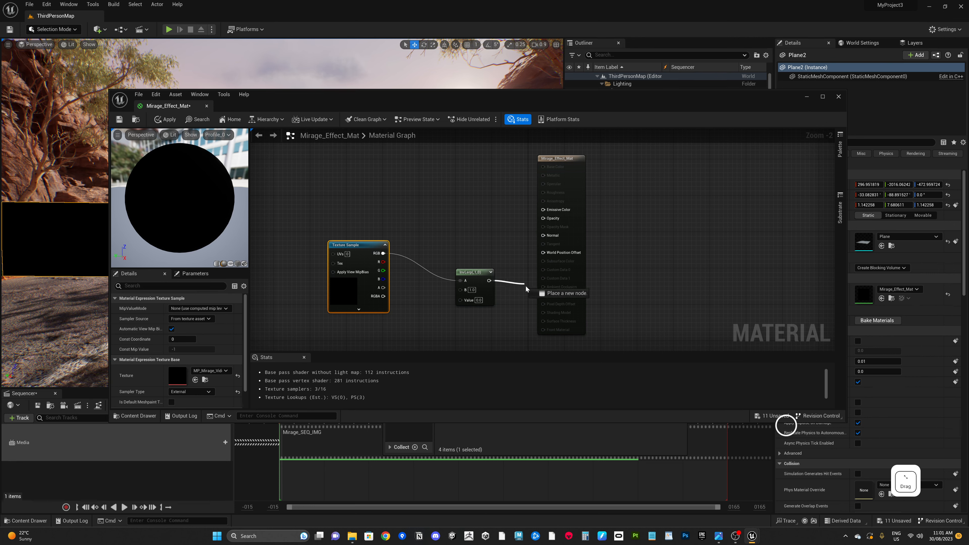
drag(526, 289, 542, 299)
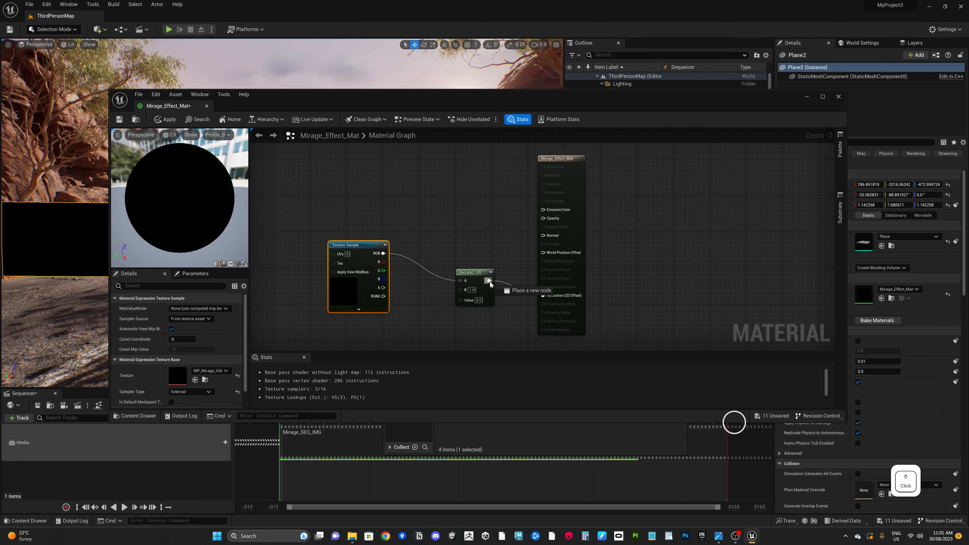
drag(490, 284, 543, 218)
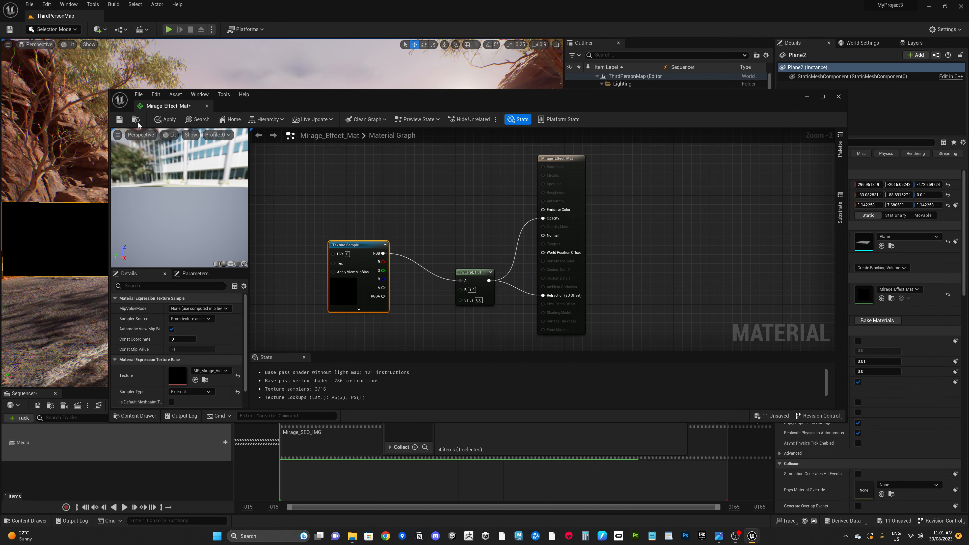
click(120, 120)
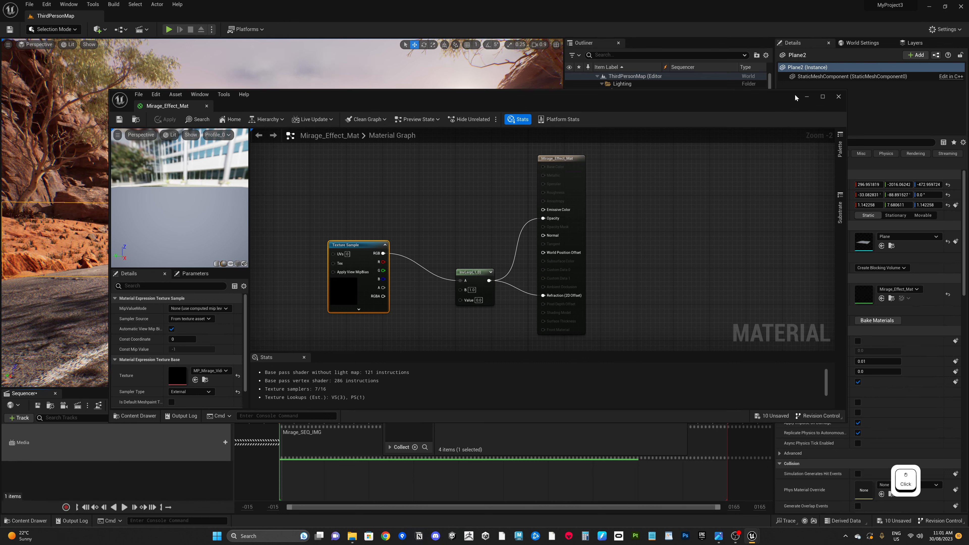
Step: Move the material editor window aside and close the floating content browser
drag(728, 104, 968, 378)
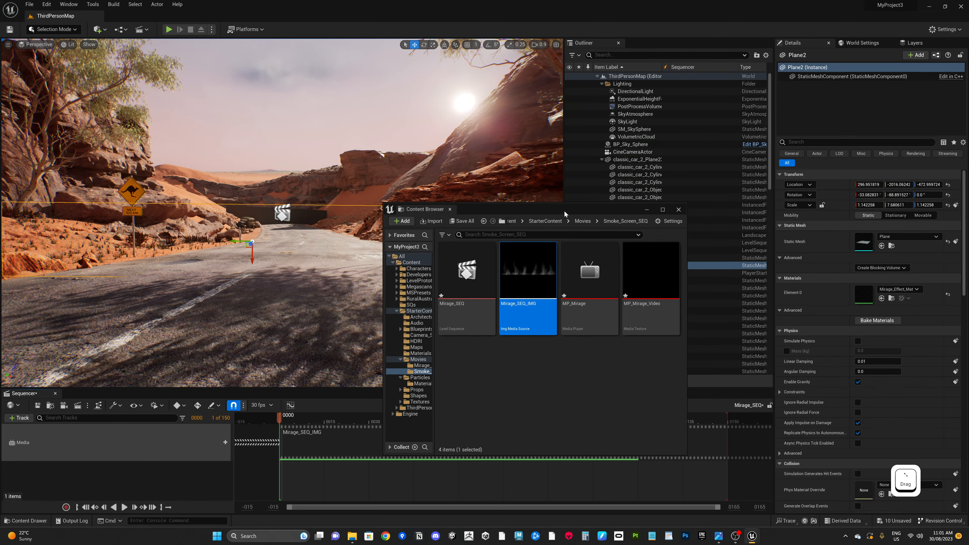
drag(566, 211, 747, 127)
click(827, 126)
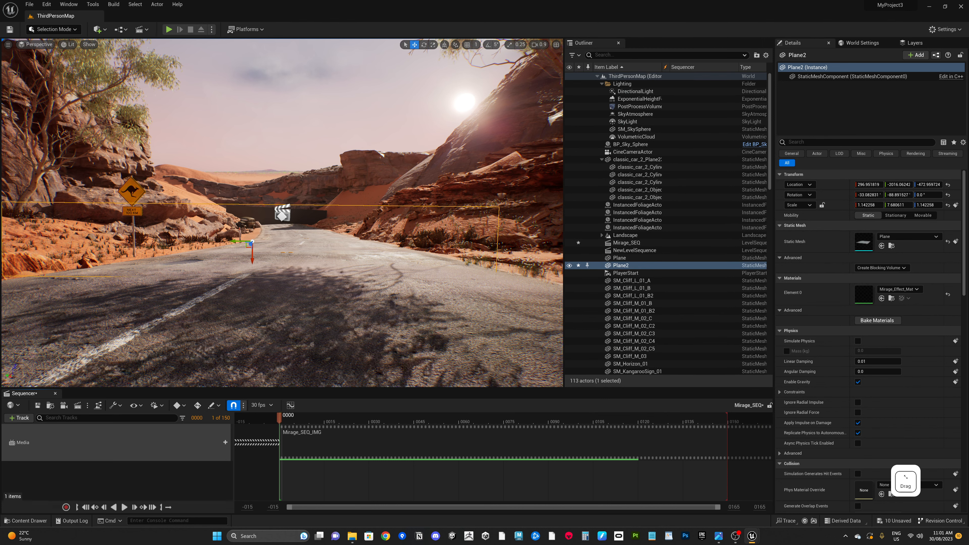
Step: Play the Mirage_SEQ sequence and view the mirage plane in the viewport
click(290, 478)
key(space)
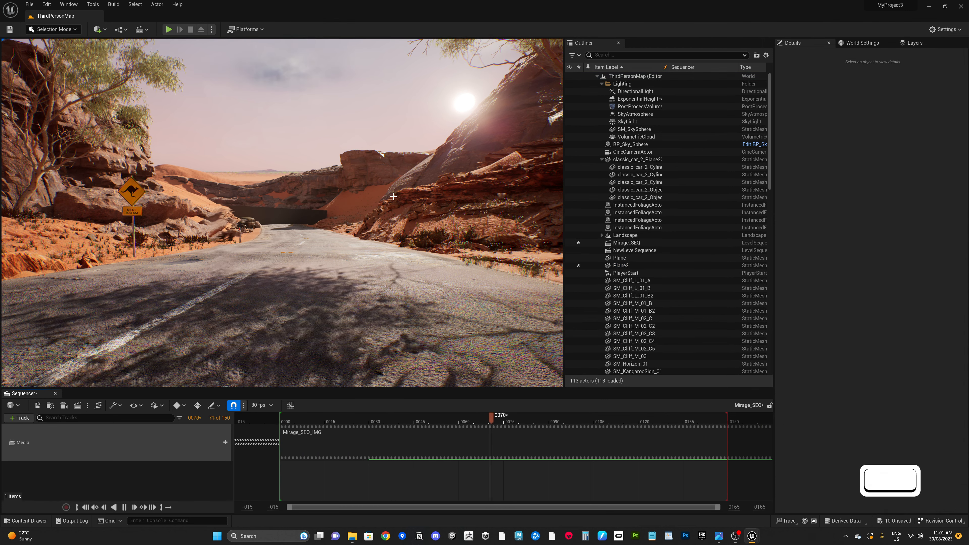
alt+drag(260, 262, 264, 231)
alt+right_drag(265, 232, 322, 257)
alt+drag(269, 228, 304, 245)
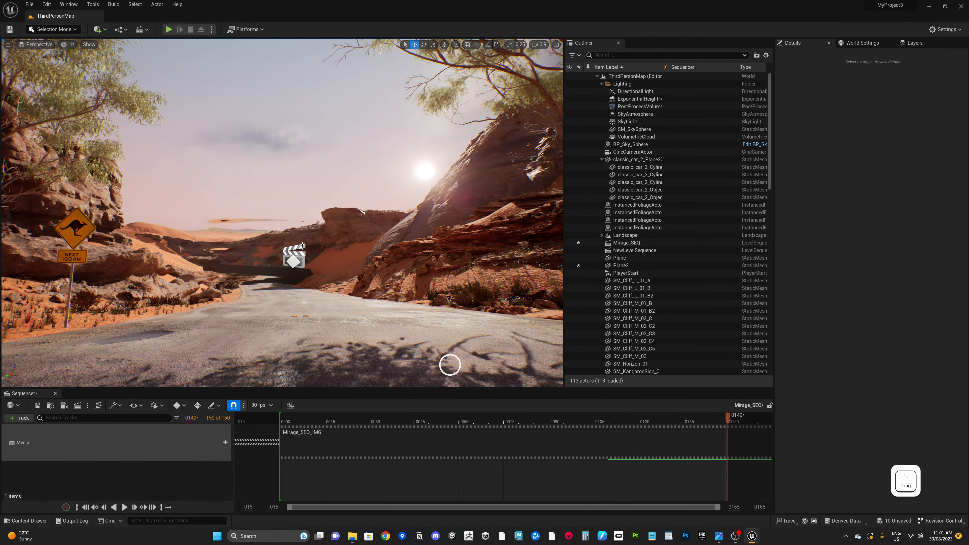
Step: Select the mirage plane and scale it up to about 4.0 by 1.2
click(246, 277)
scroll(313, 274, down, 2)
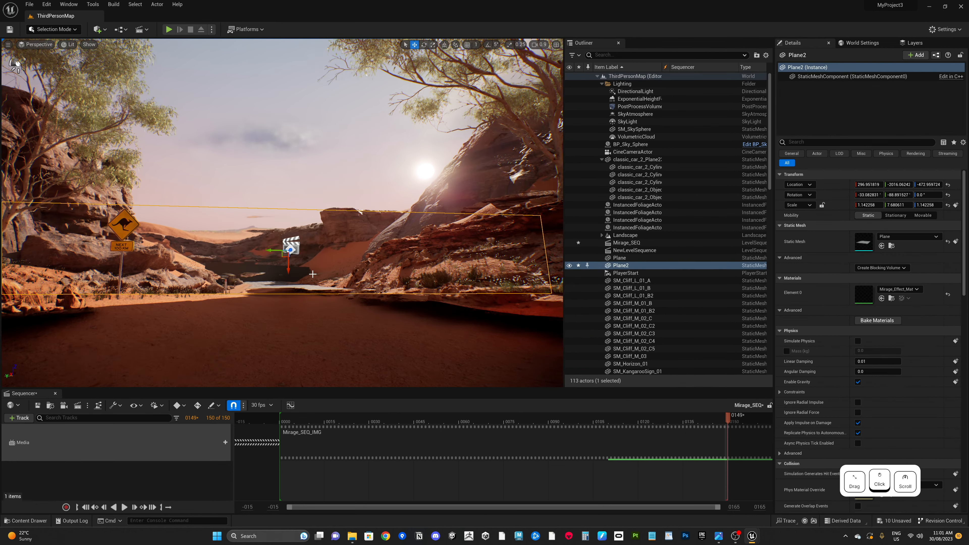
alt+drag(318, 250, 311, 260)
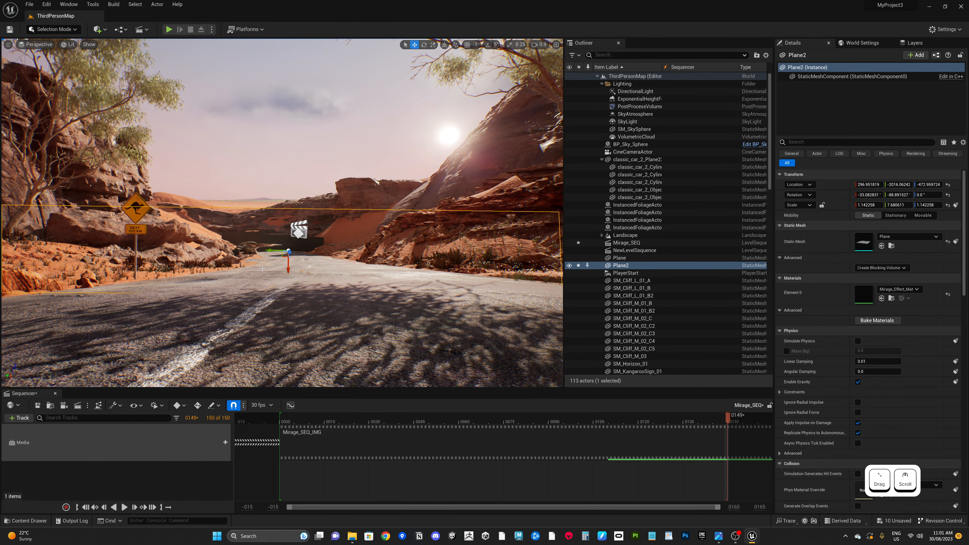
key(r)
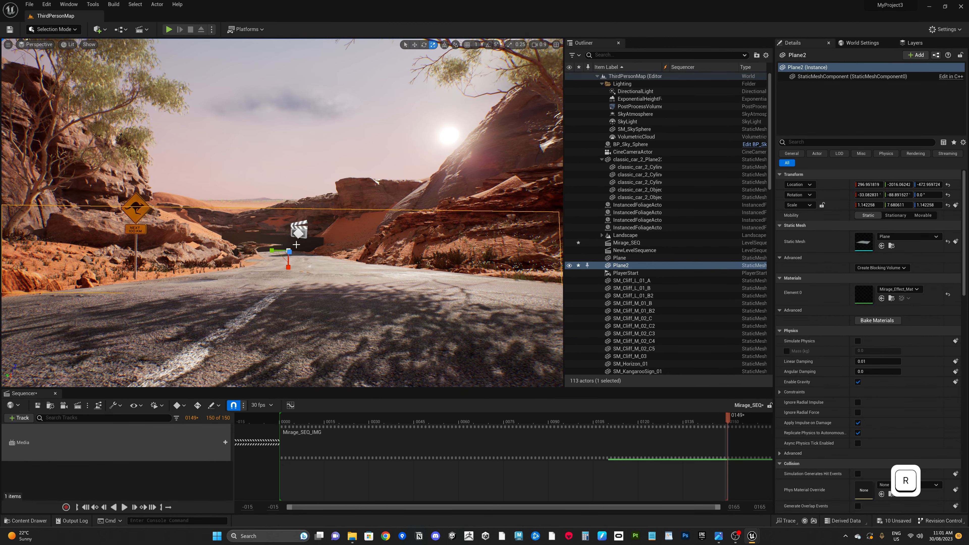
drag(271, 250, 274, 250)
drag(411, 374, 460, 507)
Step: Rotate the plane about 89° to stand upright across the road and move it down onto the road
key(e)
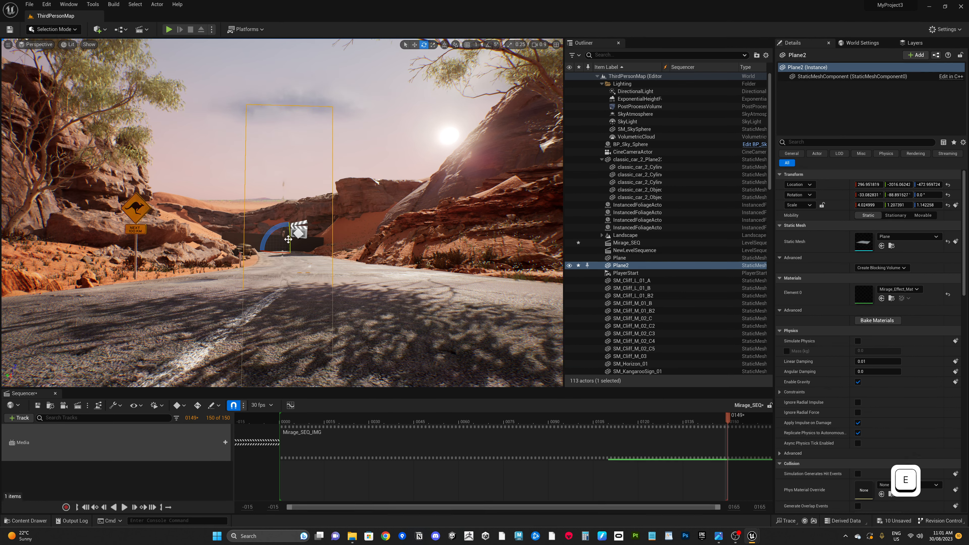
drag(270, 232, 216, 440)
key(w)
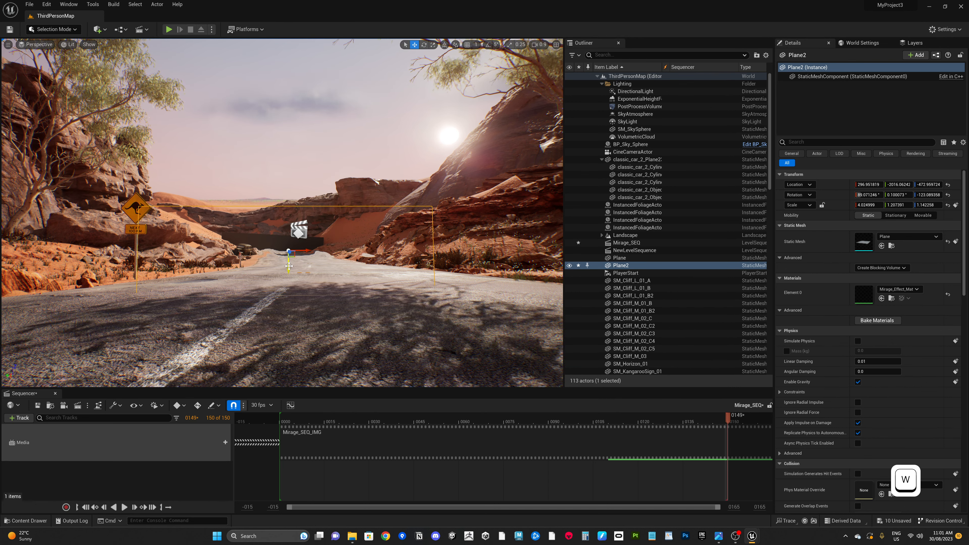
drag(432, 404, 432, 424)
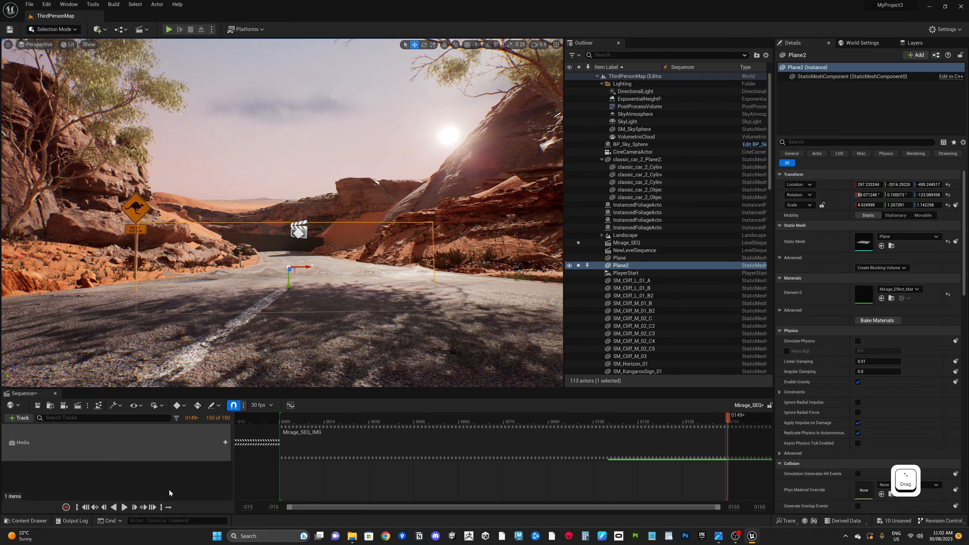
Step: Play the sequence again and orbit the viewport to check the mirage
click(168, 507)
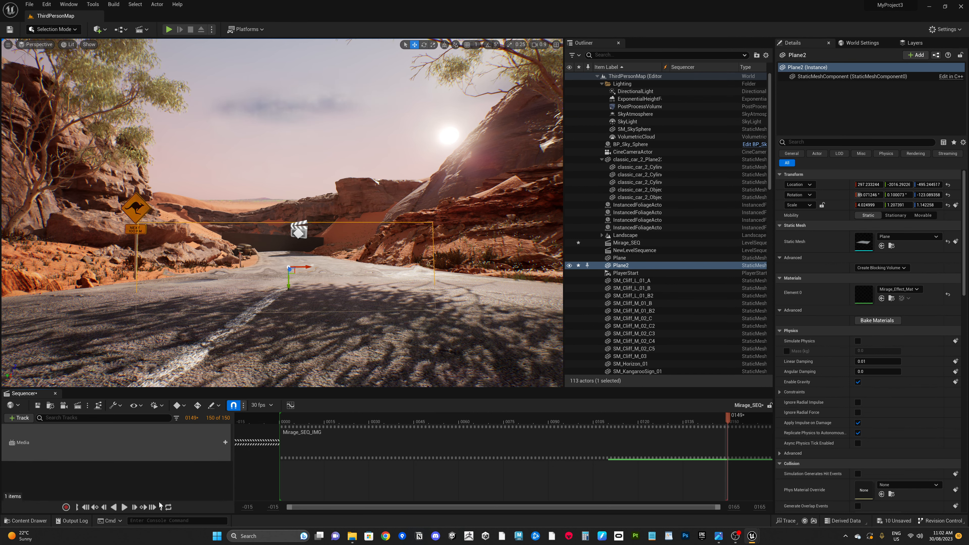
key(Escape)
key(space)
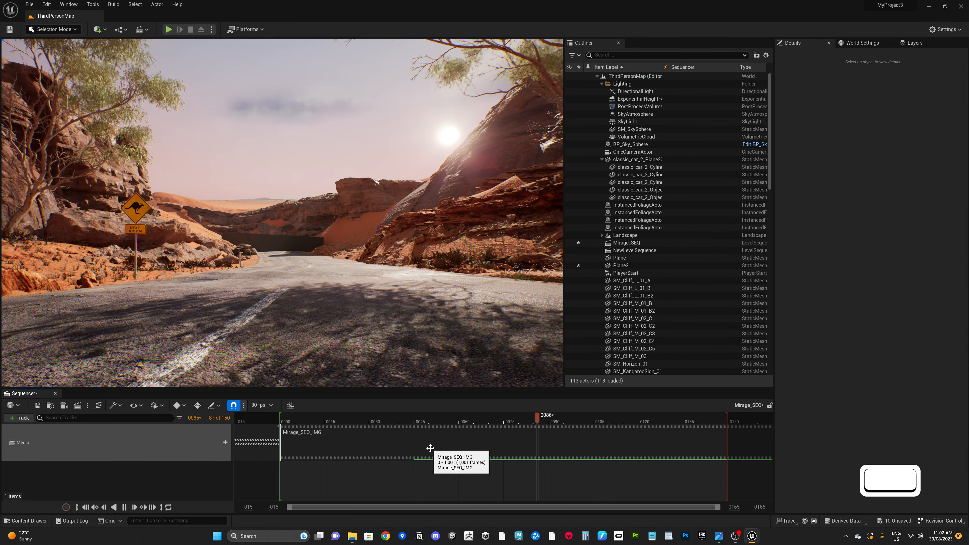
alt+drag(303, 300, 305, 292)
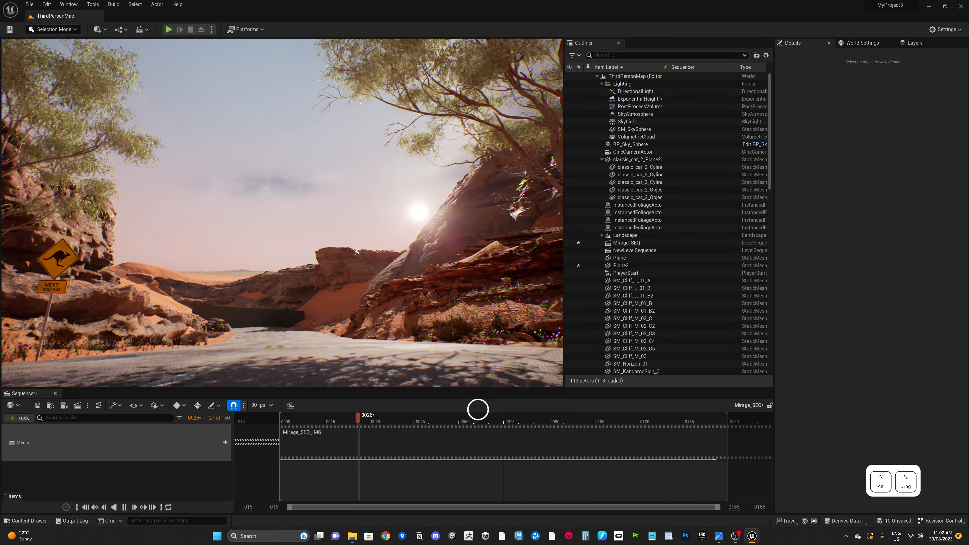
Step: Select the mirage plane and stretch its height to a scale of about 1.97
click(498, 500)
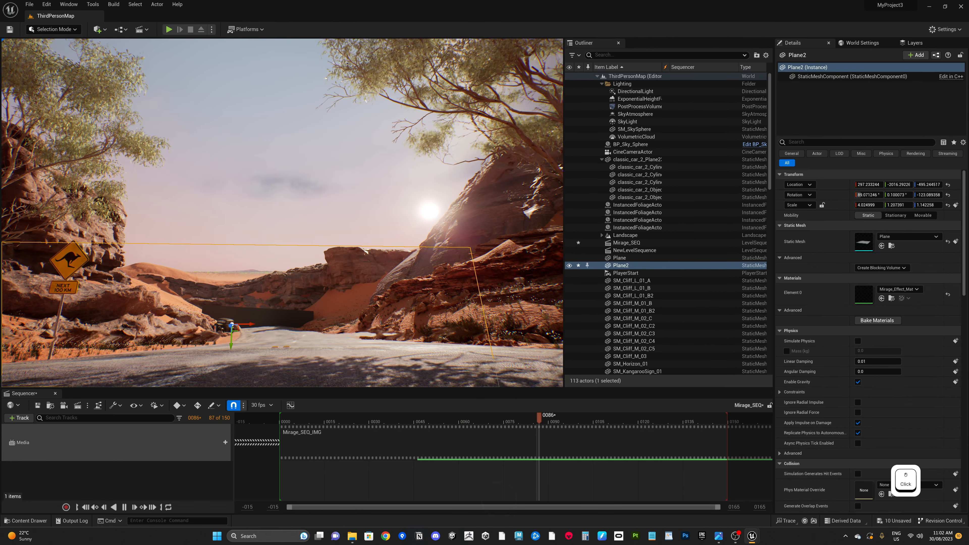
drag(231, 339, 232, 376)
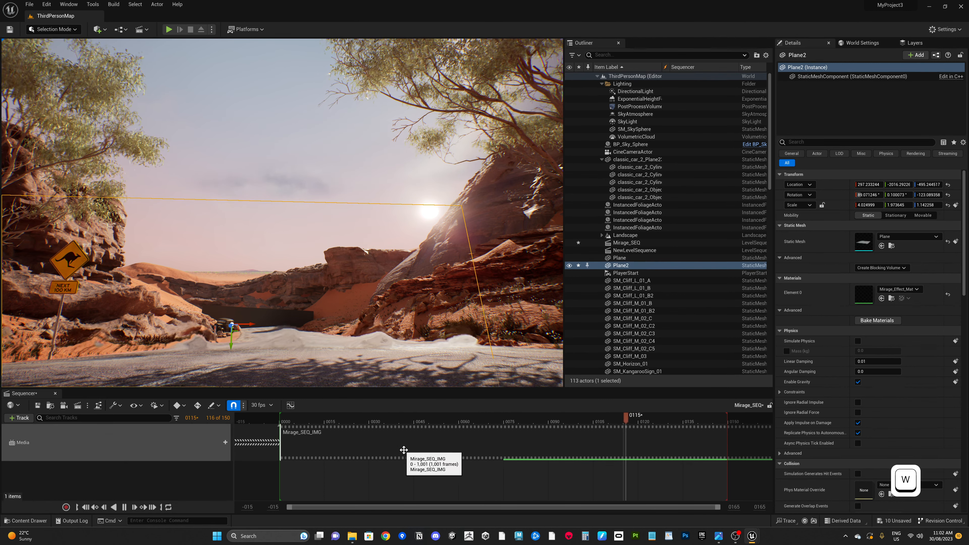
Step: Set the Sequencer view range end time to 300
click(733, 508)
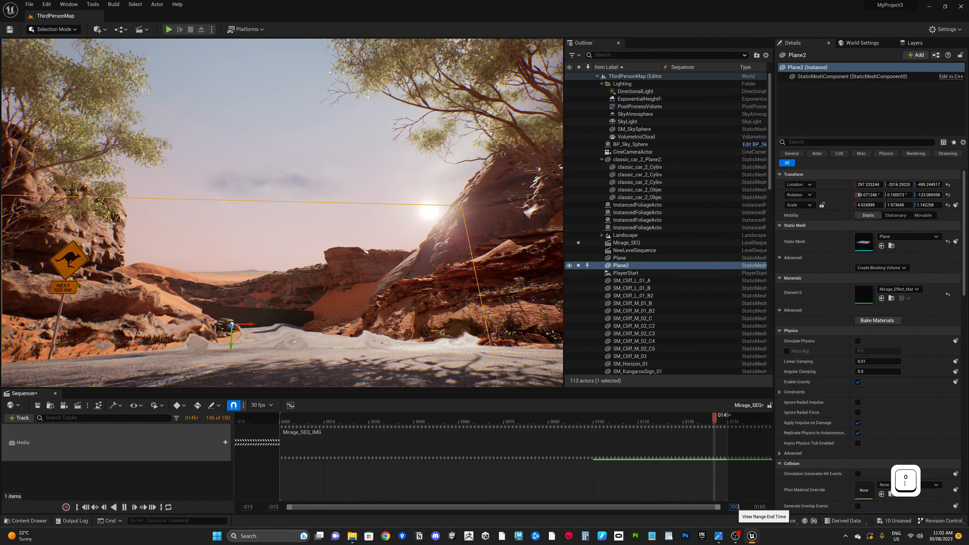
text(300)
key(Return)
Step: Slide the Mirage_SEQ_IMG media section earlier along its track
click(493, 447)
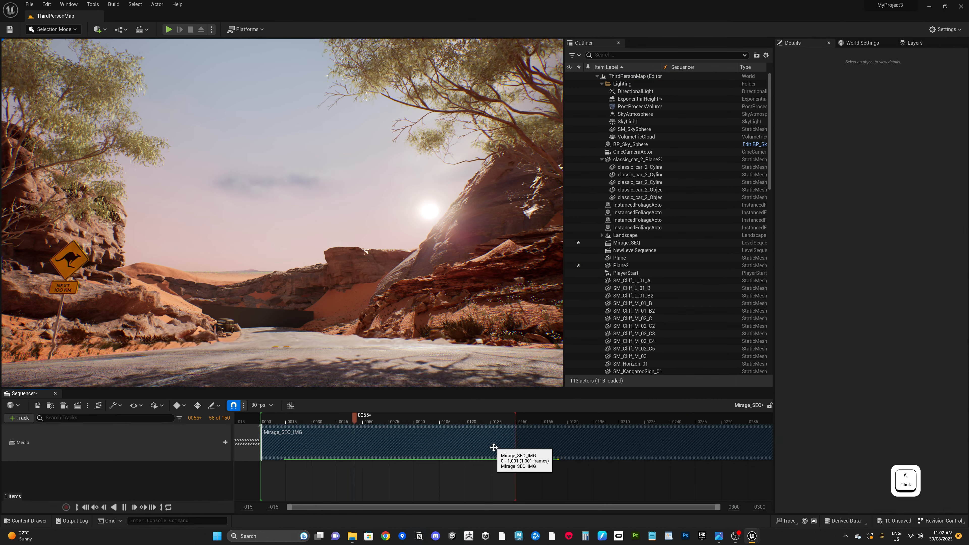
drag(566, 447, 258, 452)
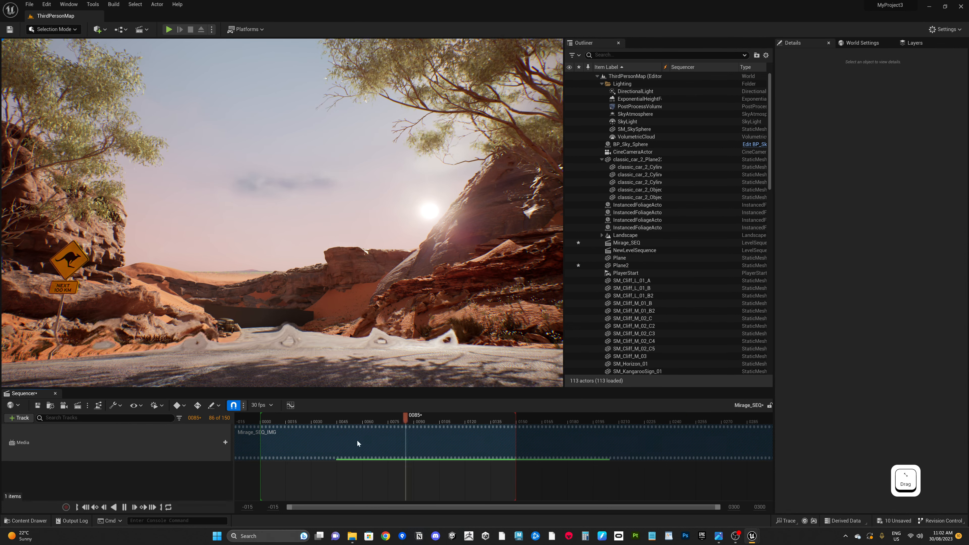
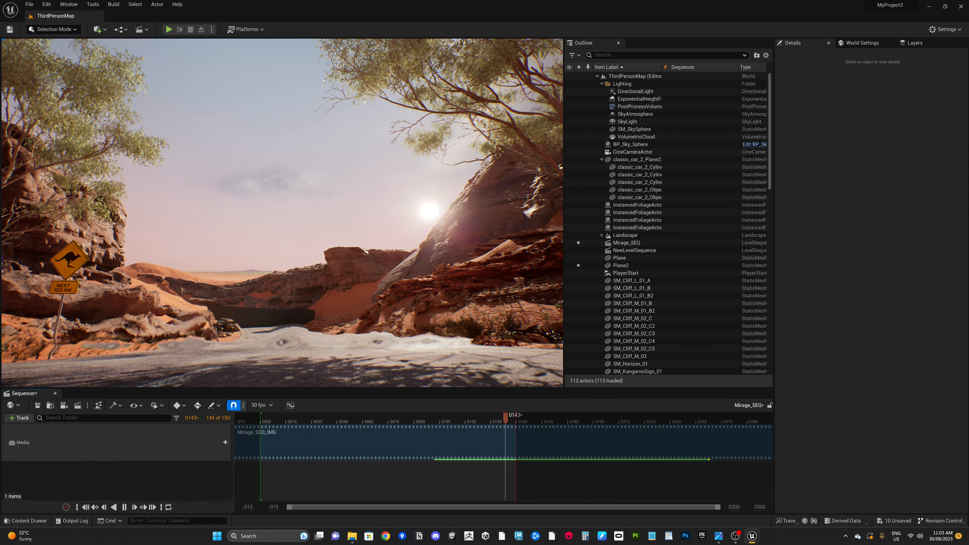
Step: Select the mirage plane and scale it up to about 18.3 × 4.1 × 5.3
alt+drag(373, 265, 504, 403)
click(307, 337)
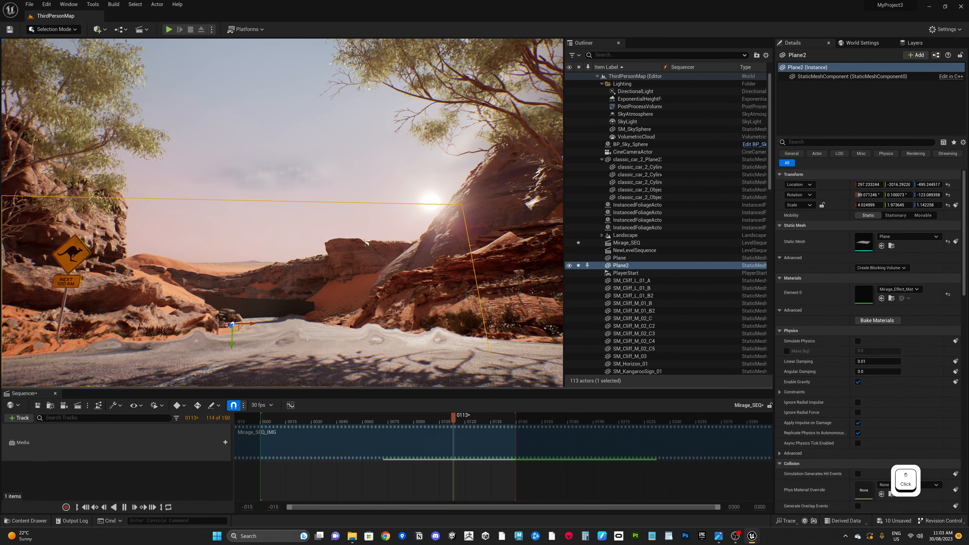
alt+drag(291, 281, 691, 475)
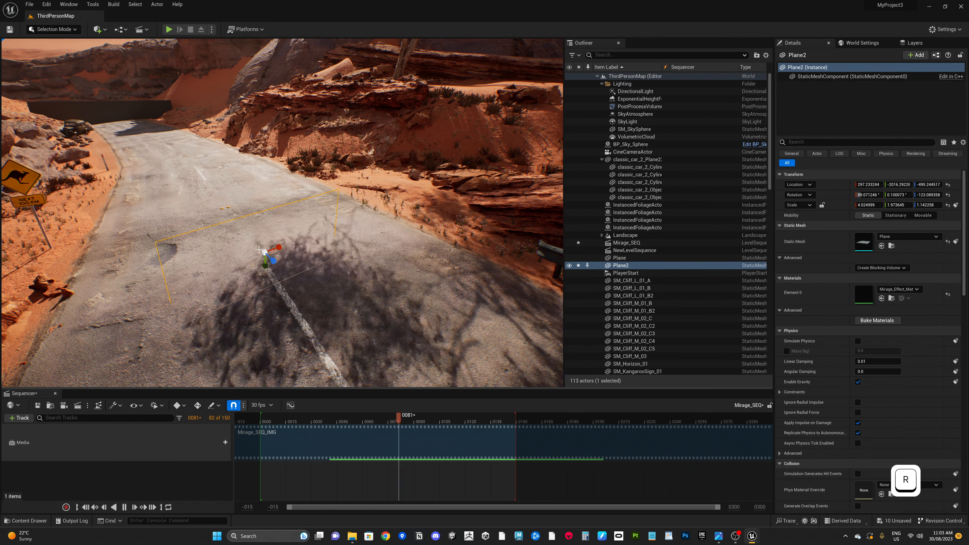
drag(478, 381, 631, 393)
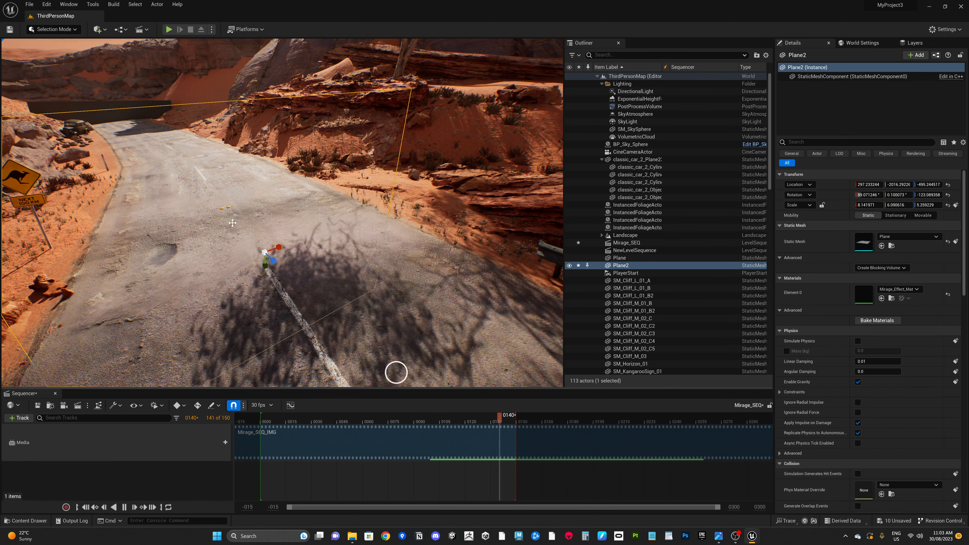
alt+drag(396, 372, 344, 291)
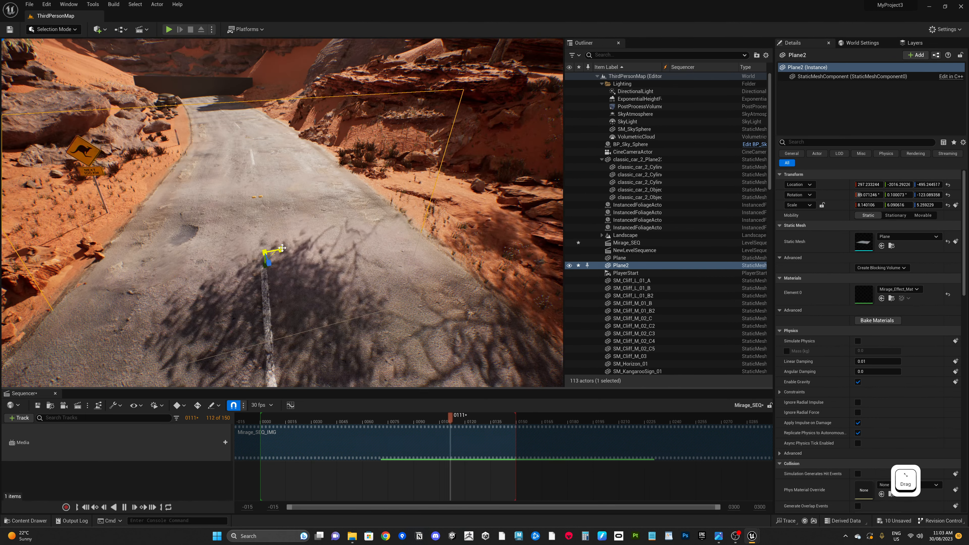
drag(669, 337, 940, 299)
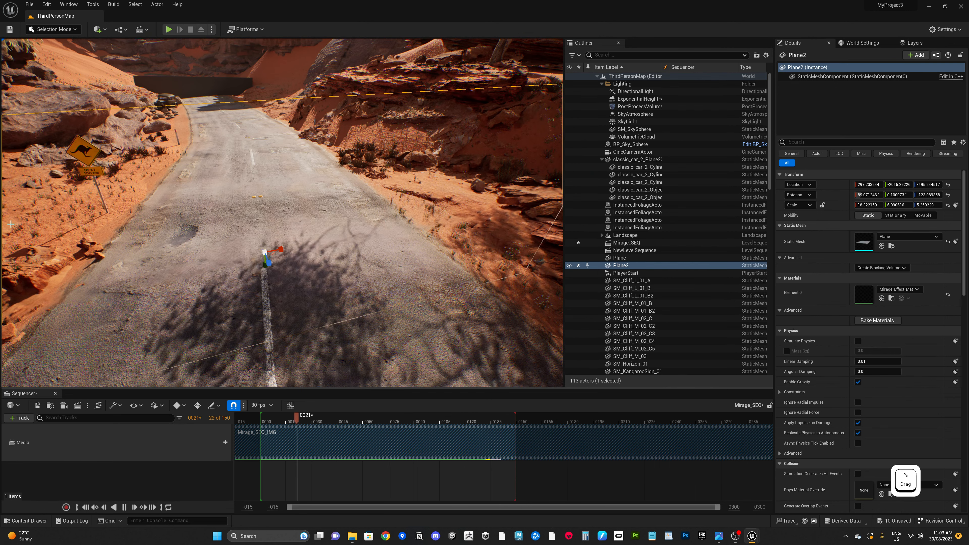
Step: Move the mirage plane farther along the road, undoing an accidental cliff selection
alt+drag(311, 344, 313, 284)
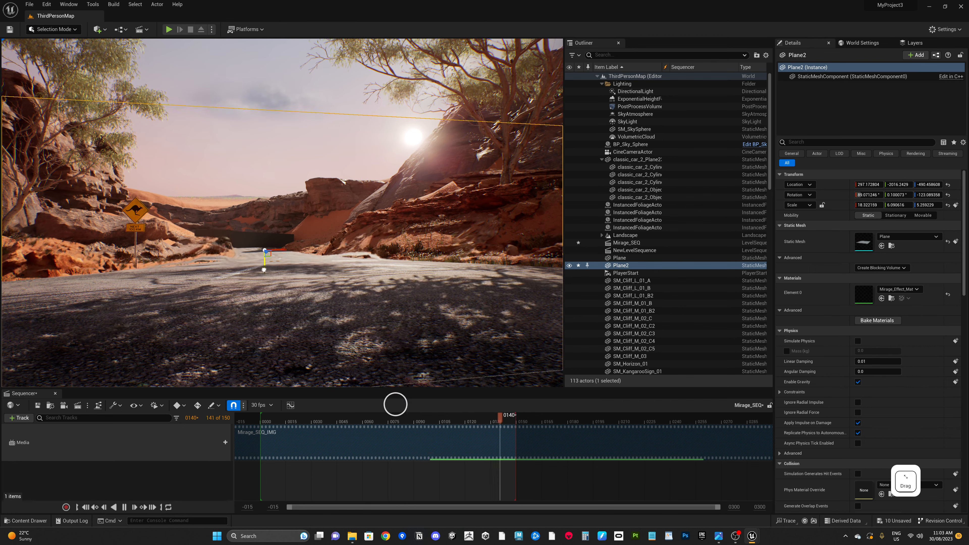
alt+right_drag(319, 256, 499, 377)
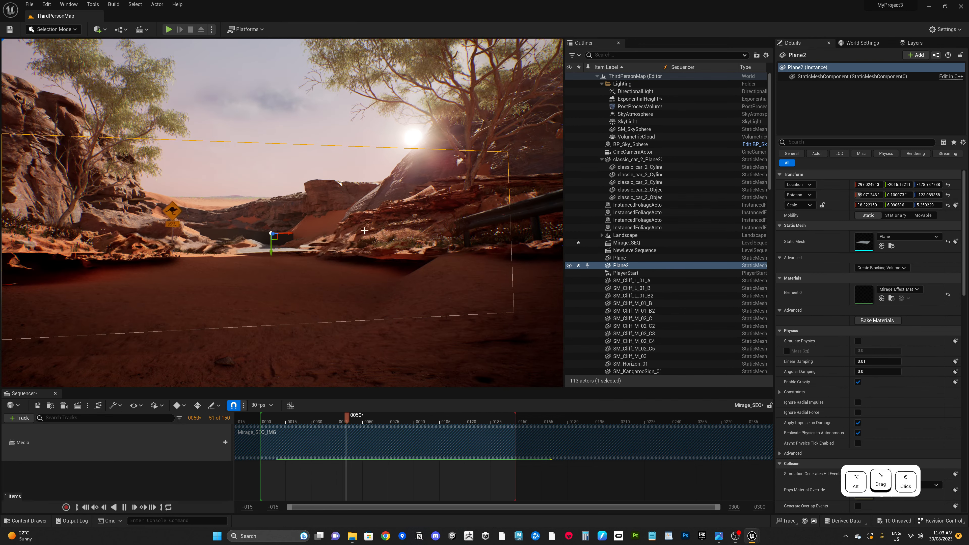
alt+middle_drag(549, 377, 553, 383)
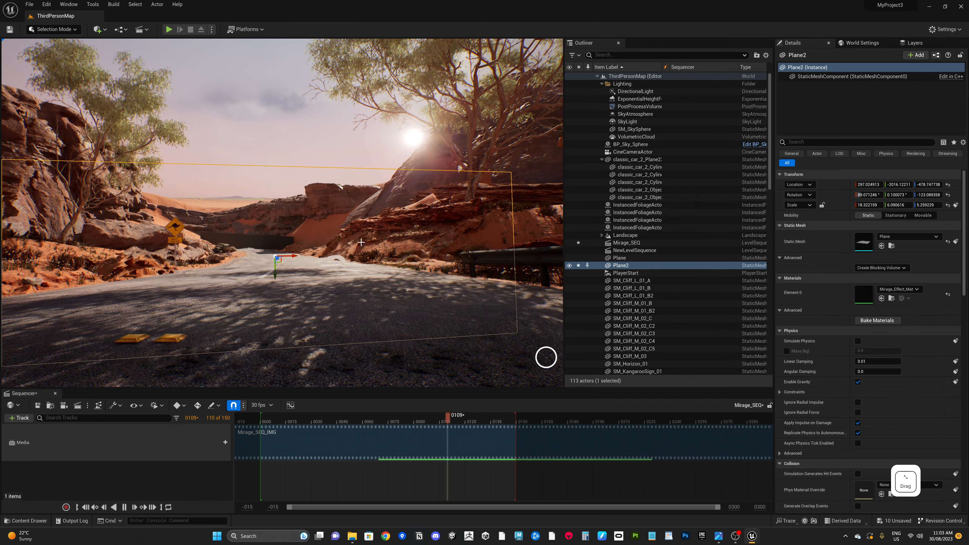
alt+drag(432, 341, 328, 284)
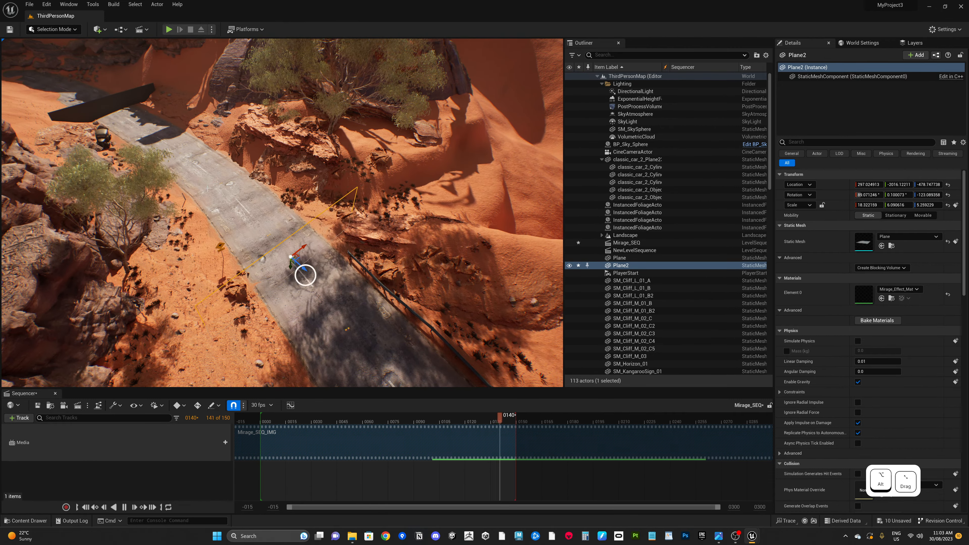
alt+drag(446, 402, 454, 401)
drag(301, 267, 172, 153)
alt+drag(171, 152, 352, 340)
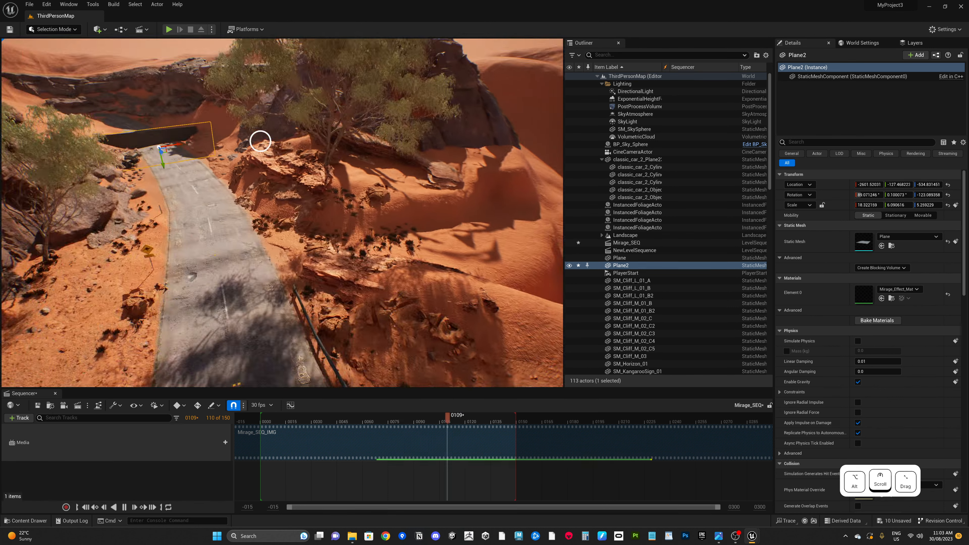
alt+drag(260, 141, 250, 115)
click(142, 147)
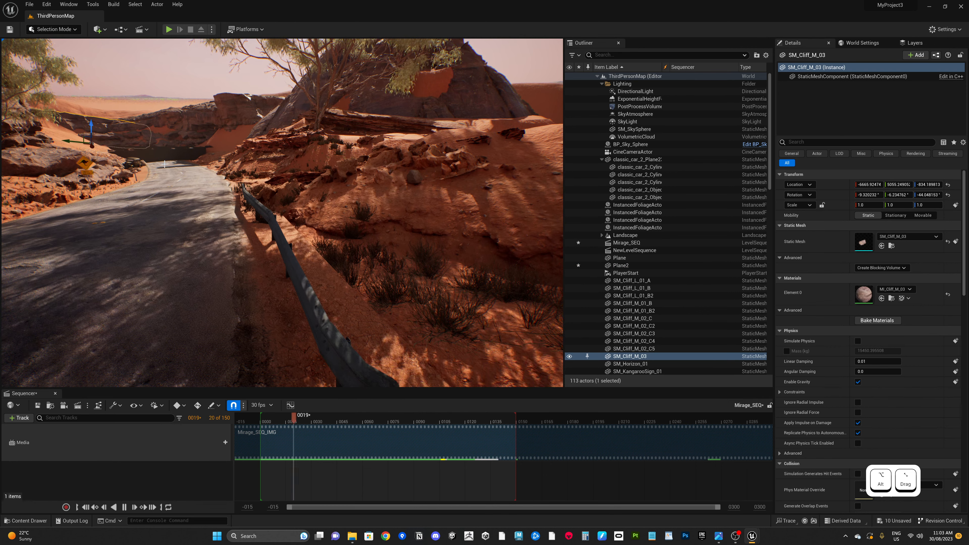
key(ctrl+z)
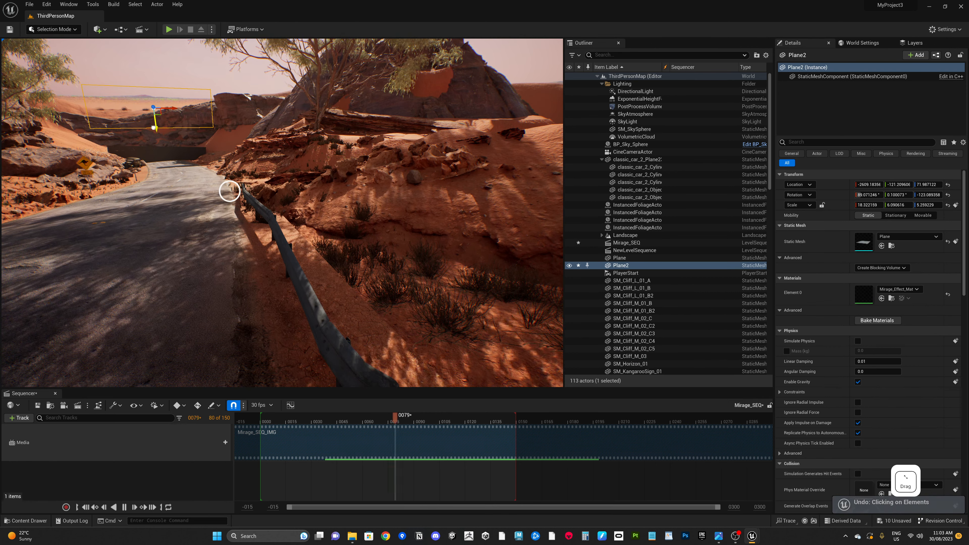
Step: Move the mirage plane to the far end of the road and enlarge it to about 32.9 × 9.9 × 9.1
alt+drag(227, 184, 174, 78)
alt+right_drag(198, 109, 13, 63)
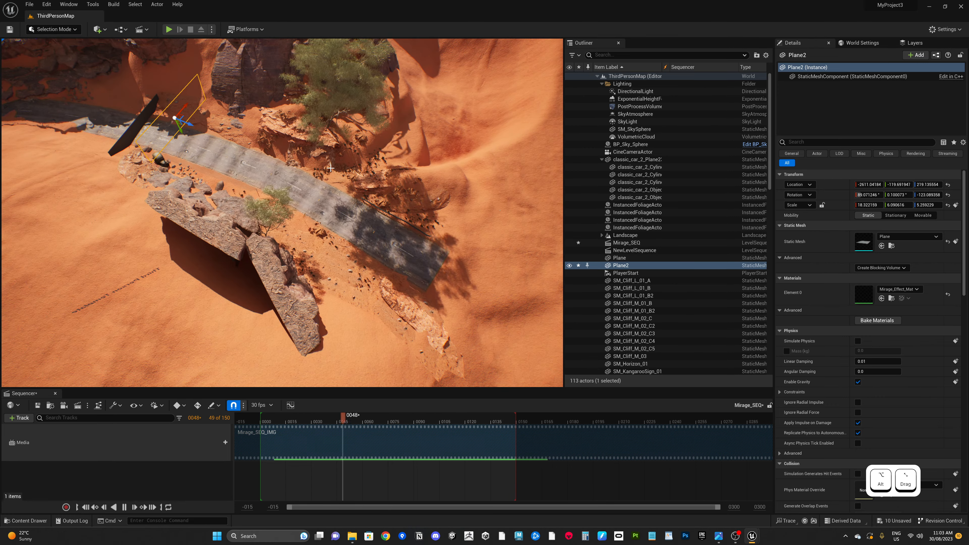
key(a)
right_drag(426, 252, 258, 179)
key(s)
scroll(459, 246, up, 1)
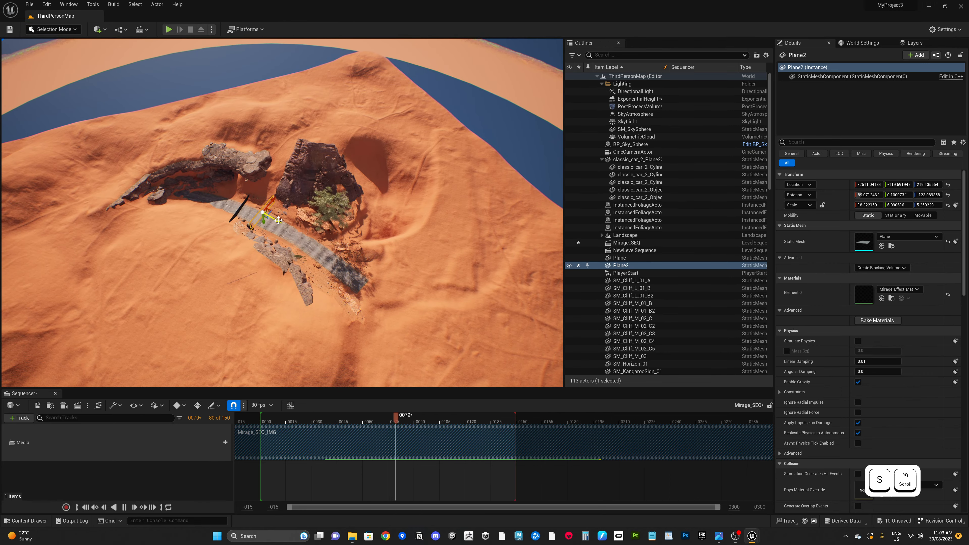
drag(278, 220, 153, 210)
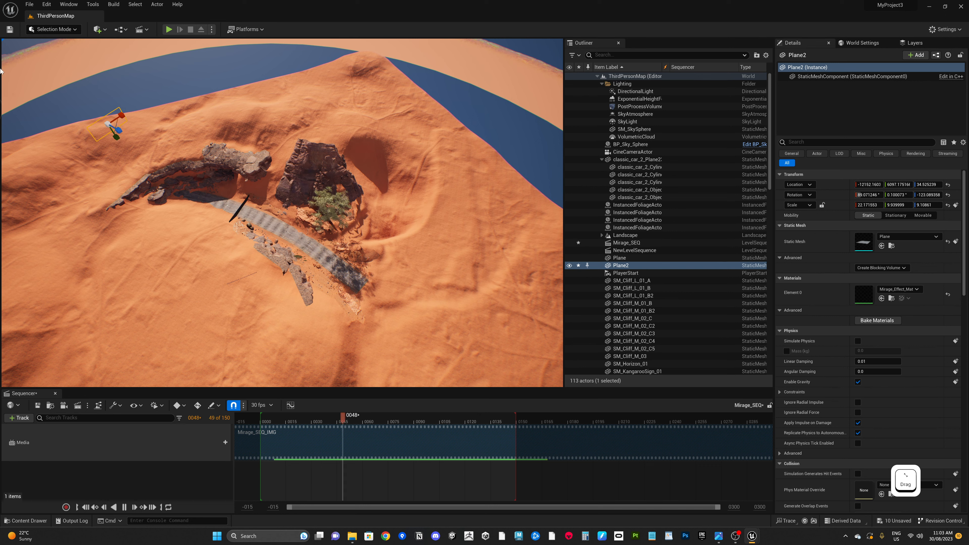
drag(225, 146, 561, 12)
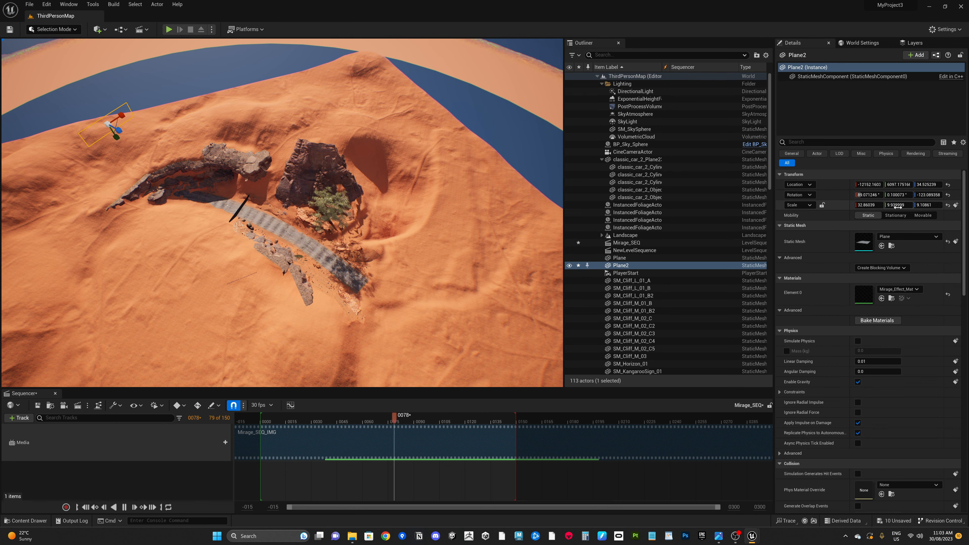
Step: Set the mirage plane's X scale to 50, then to 100
drag(877, 205, 874, 205)
text(50)
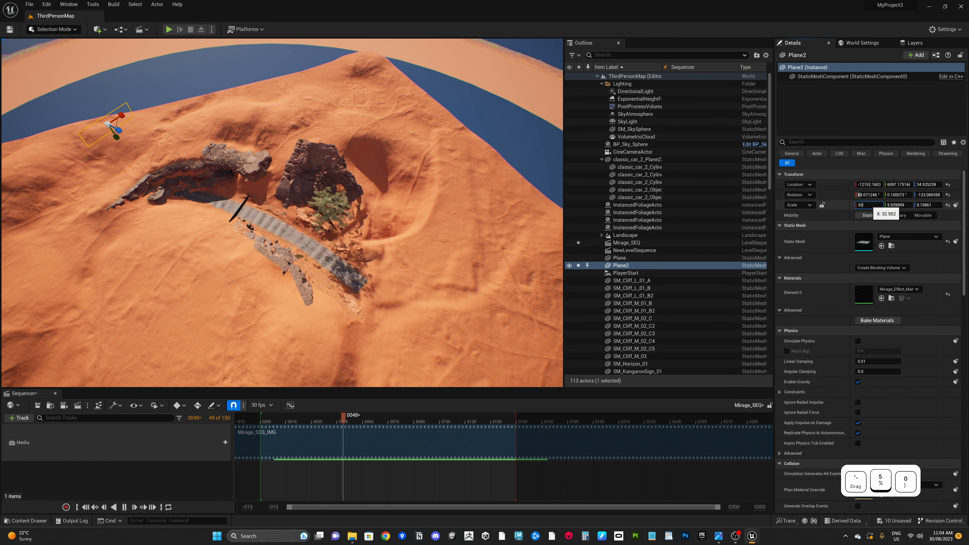
key(Return)
click(867, 205)
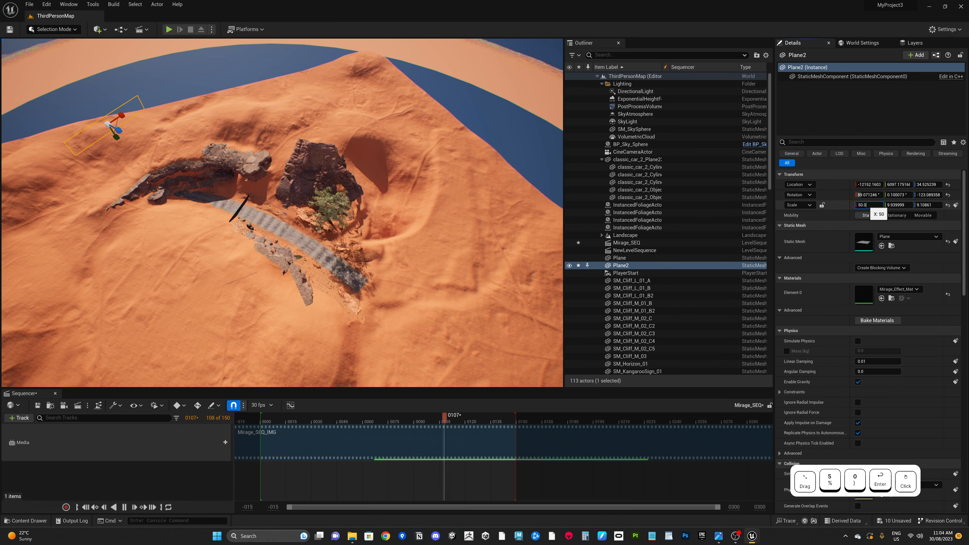
drag(869, 205, 858, 205)
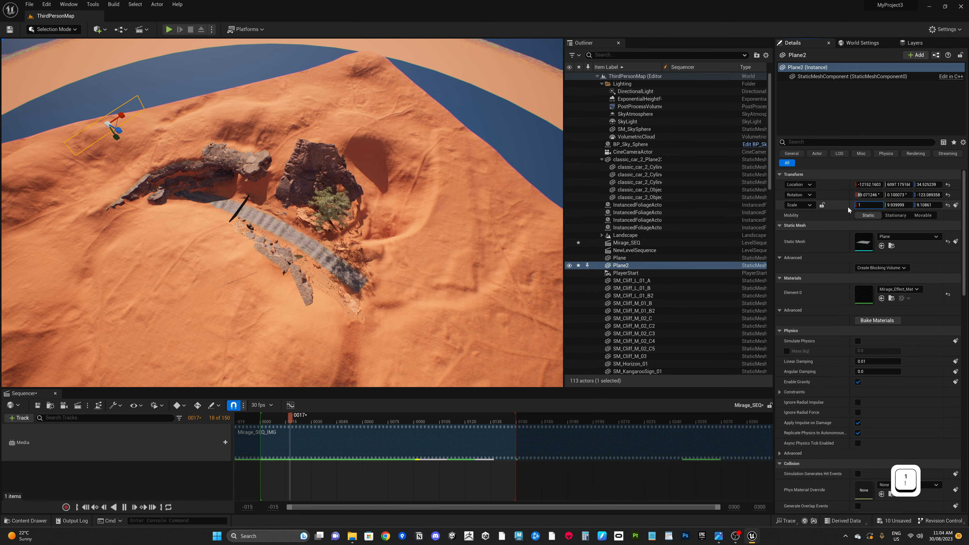
text(100)
key(Return)
Step: Fly back to road level and raise the distant mirage plane above the road
alt+drag(261, 274, 216, 286)
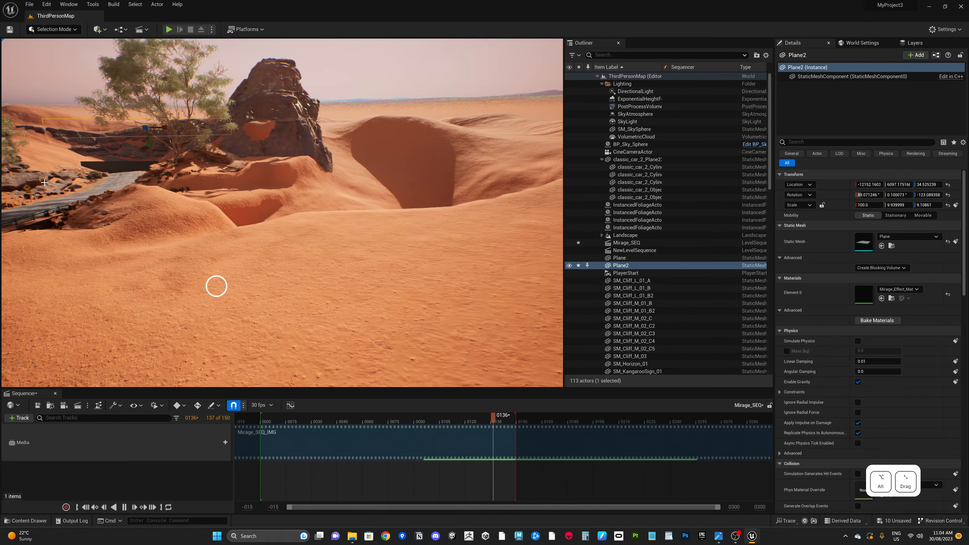
key(w)
right_drag(290, 238, 259, 212)
key(q)
key(e)
key(a)
right_drag(259, 209, 236, 204)
scroll(450, 297, up, 3)
right_drag(445, 292, 417, 294)
key(d)
key(a)
key(a)
key(w)
key(e)
key(q)
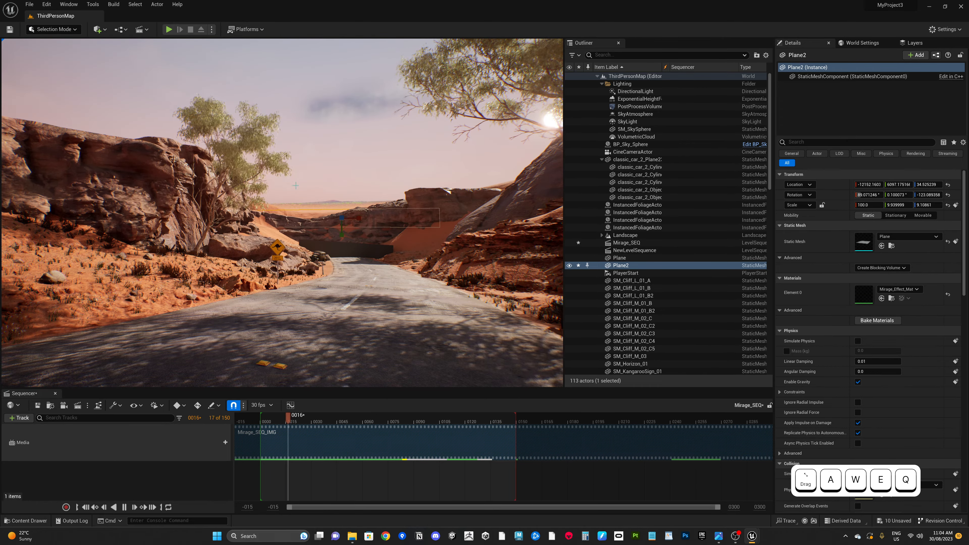
key(w)
drag(513, 338, 514, 325)
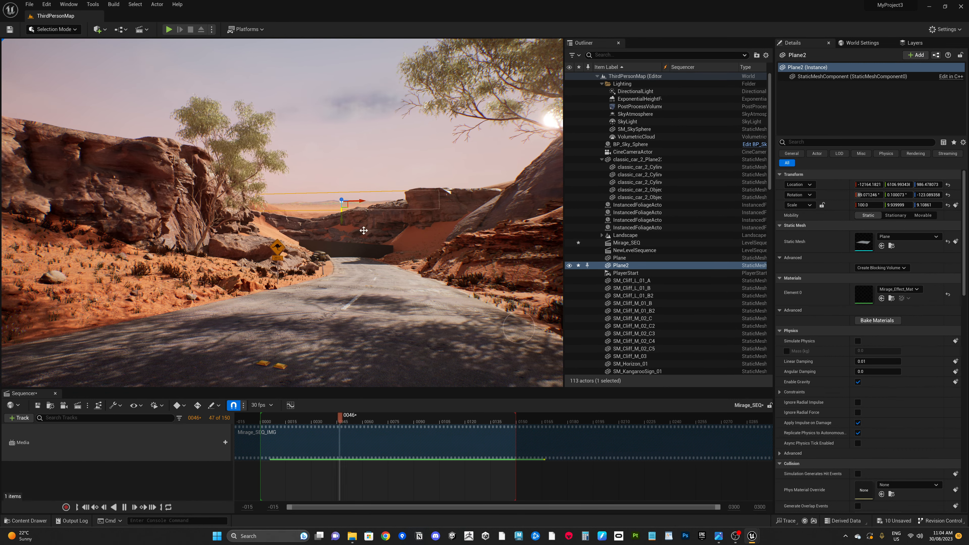
Step: Reselect the mirage plane and nudge it slightly higher
click(359, 152)
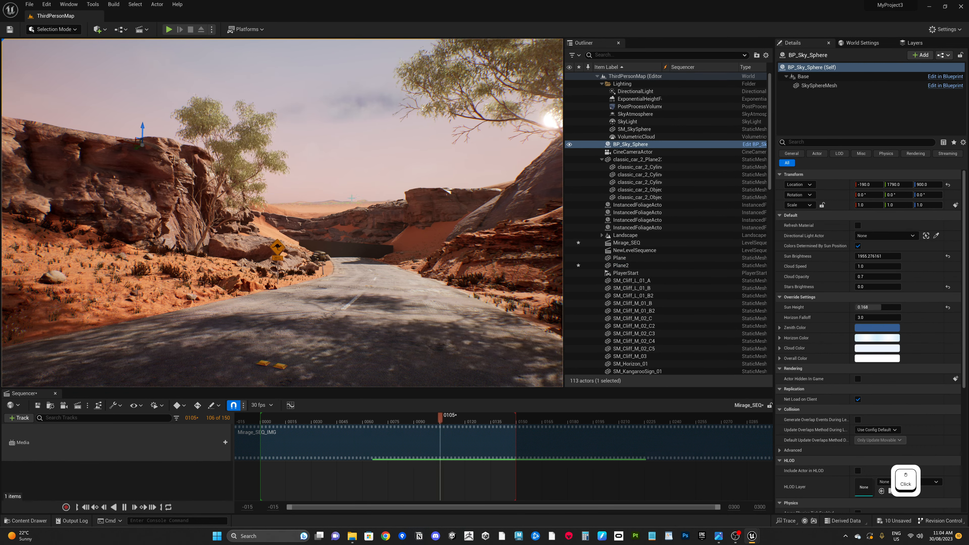
click(514, 327)
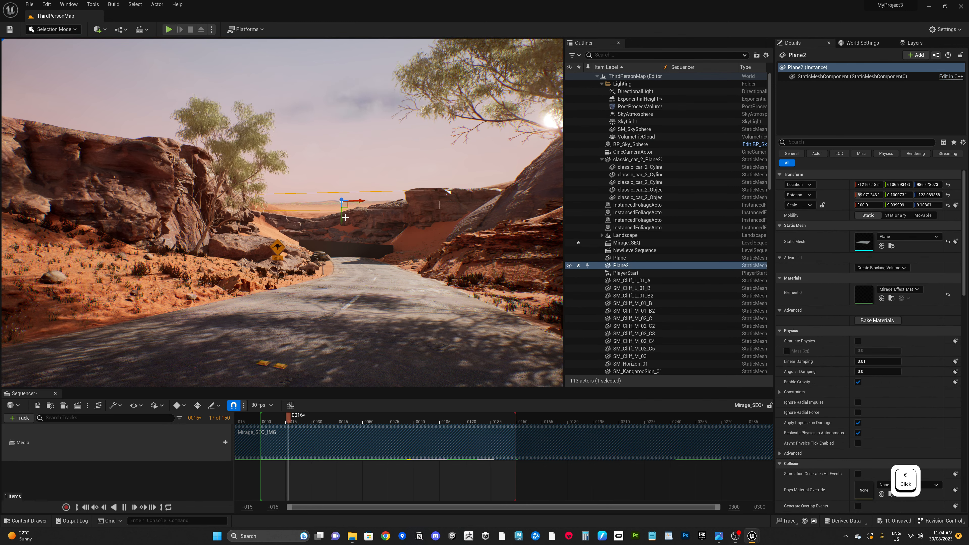
drag(515, 329, 514, 325)
drag(344, 216, 345, 217)
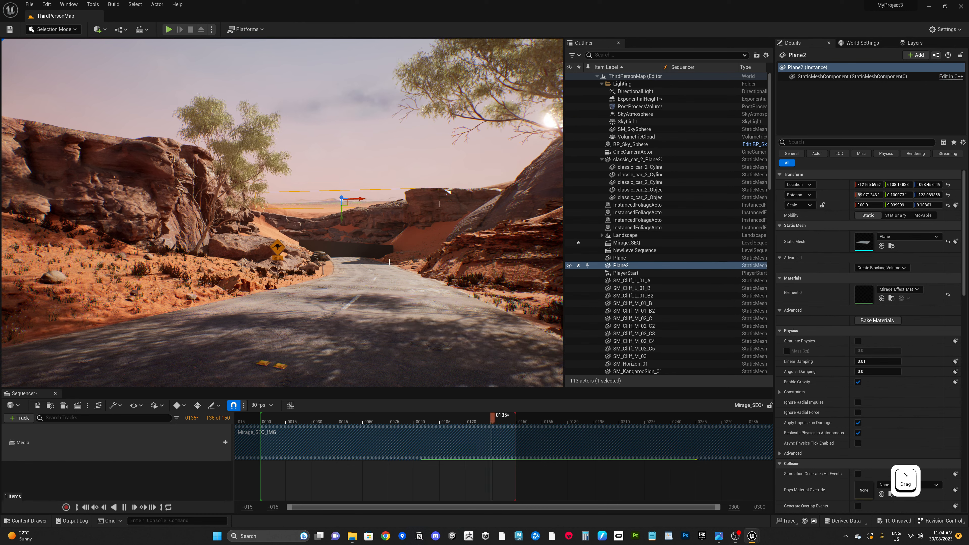
Step: Apply Mirage_Effect_Mat to the nearer road plane
click(376, 169)
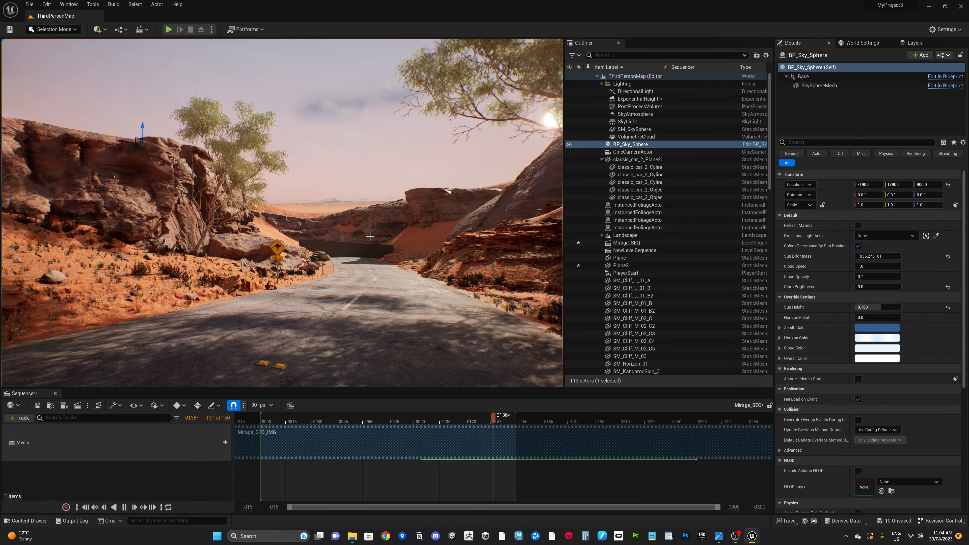
click(359, 245)
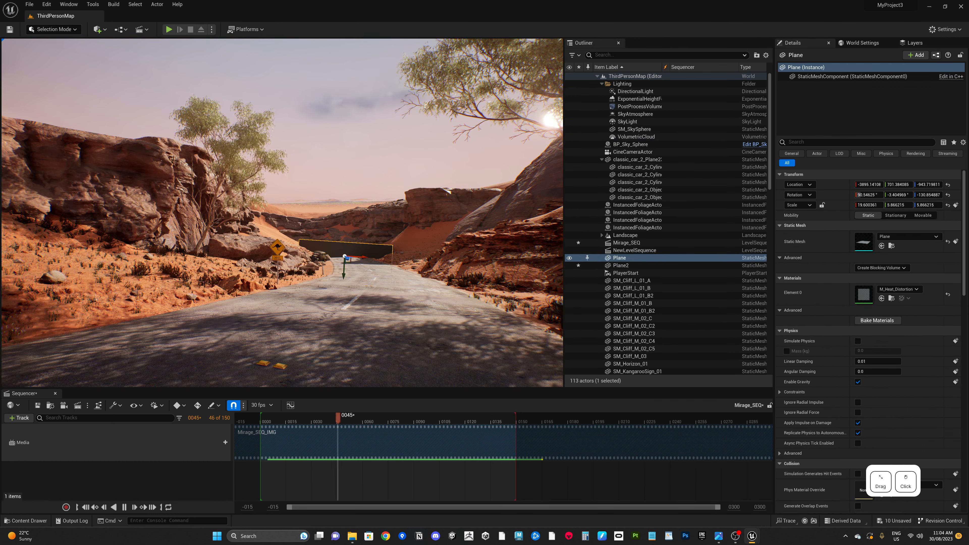
click(357, 202)
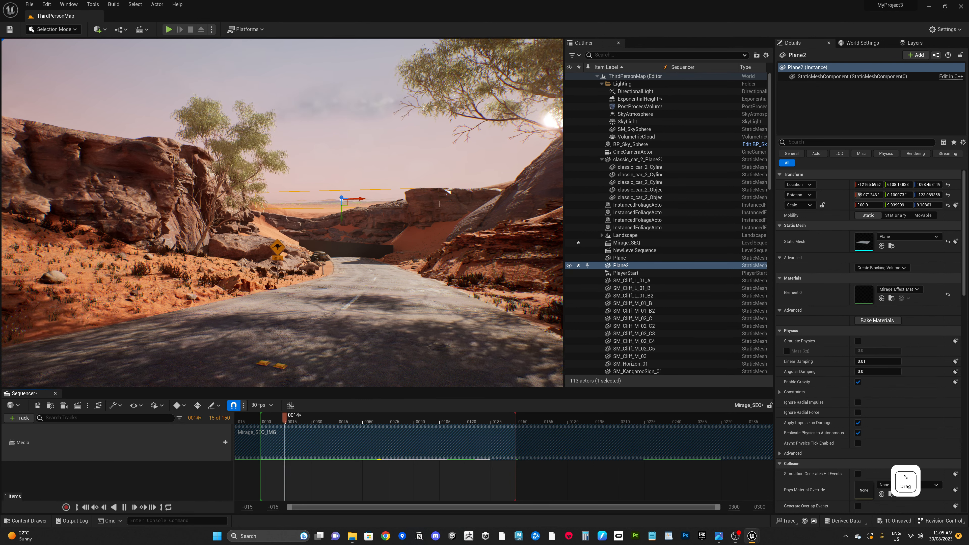
drag(864, 294, 530, 388)
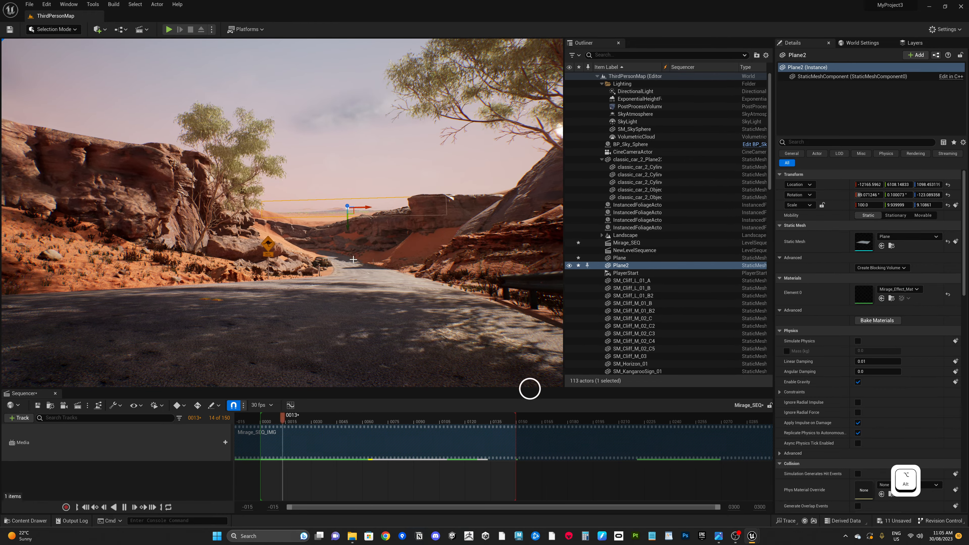
Step: Reselect the distant mirage plane and lower it slightly
click(620, 258)
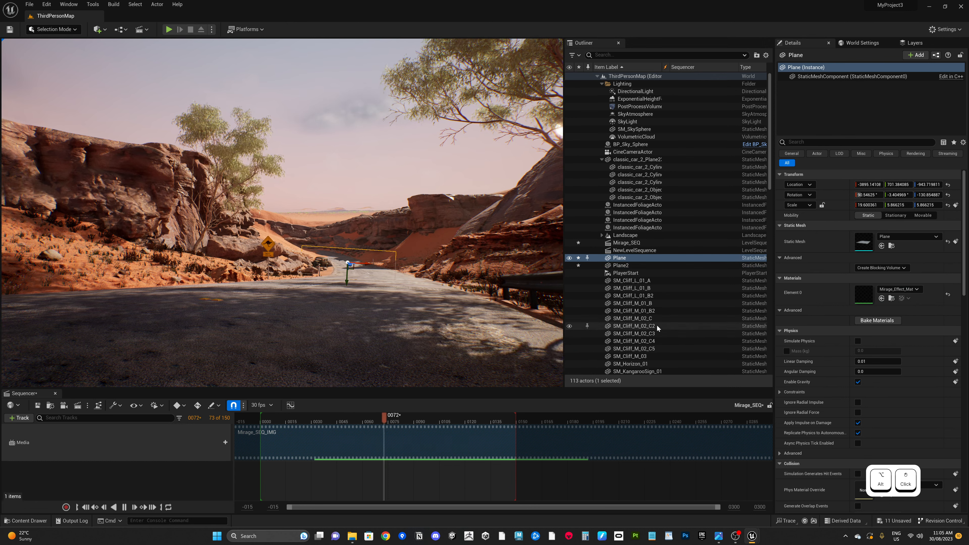
drag(346, 284, 348, 278)
click(349, 155)
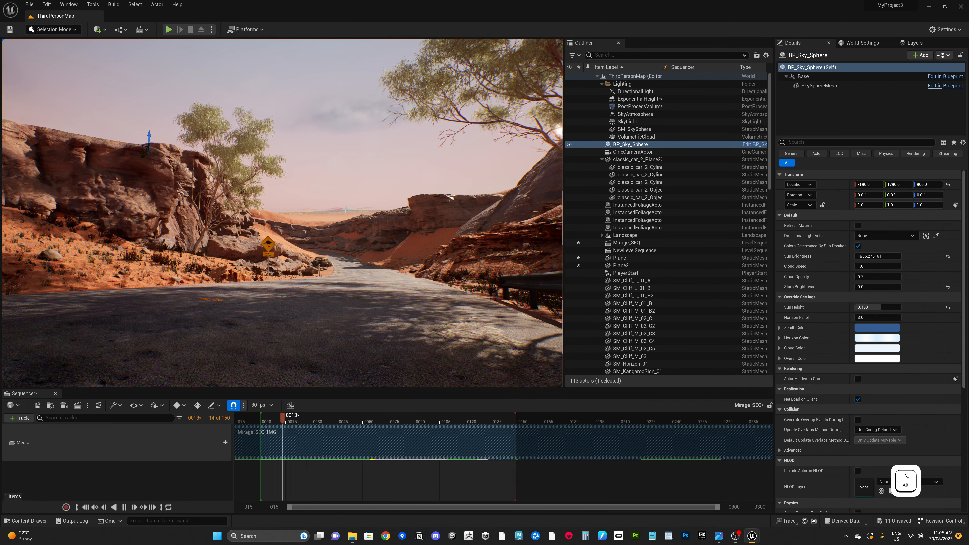
click(353, 212)
drag(347, 226, 347, 229)
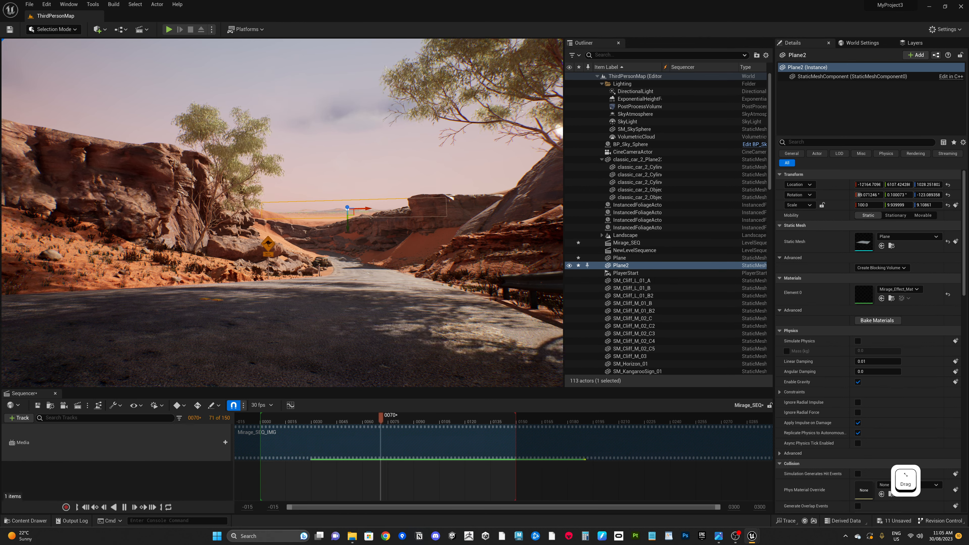
Step: Open Mirage_Effect_Mat in the material editor and review its translucency settings
double_click(864, 295)
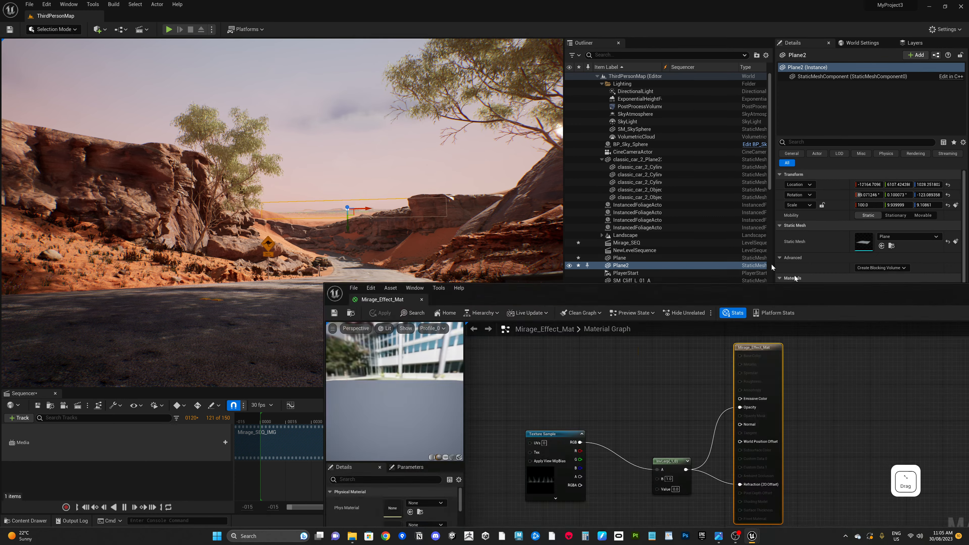
drag(820, 292, 623, 145)
scroll(217, 405, down, 15)
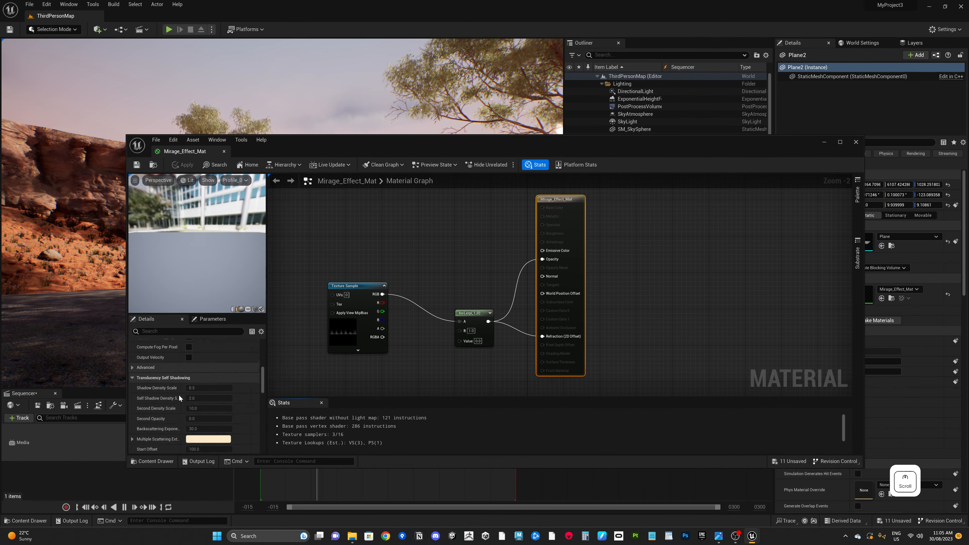
scroll(217, 408, up, 10)
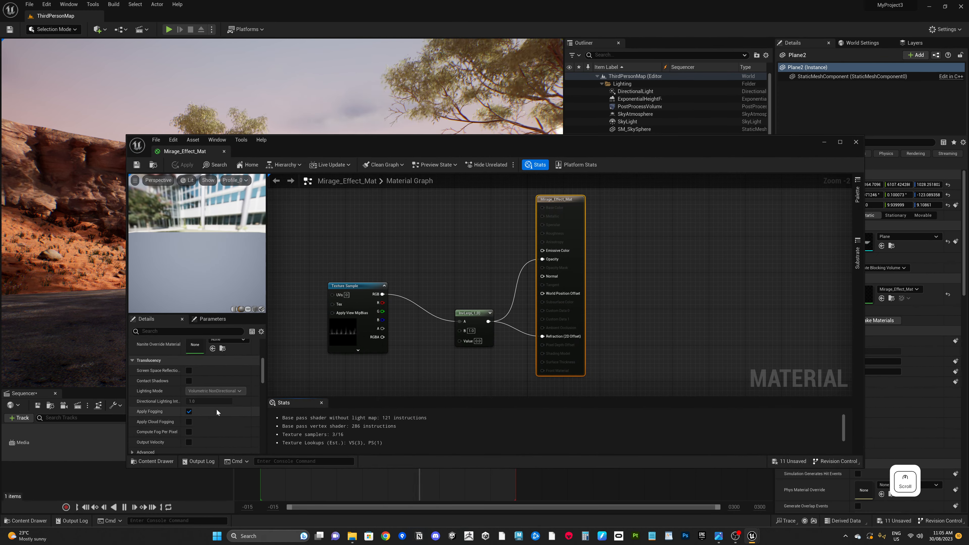
Step: Try the Index Of Refraction refraction method on Mirage_Effect_Mat and apply the material
scroll(217, 409, down, 10)
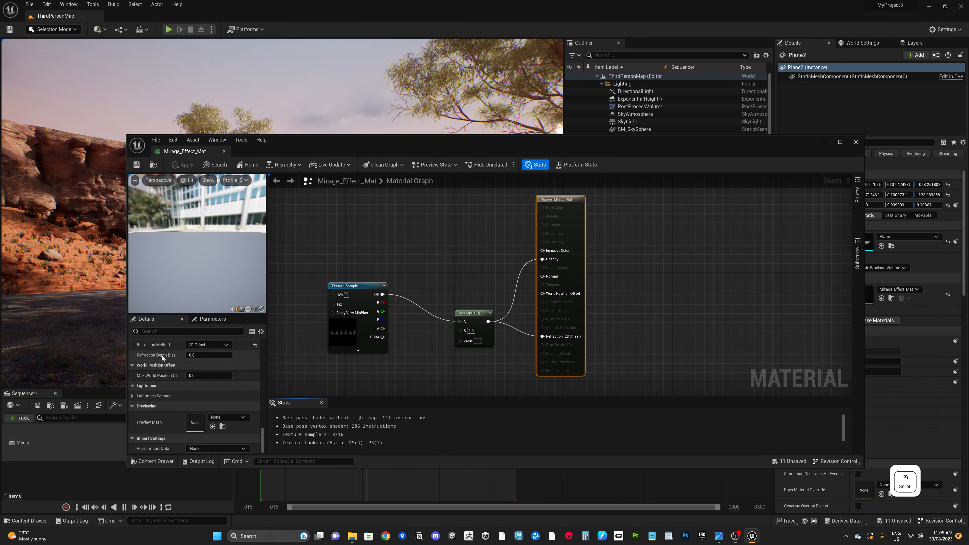
scroll(159, 388, up, 3)
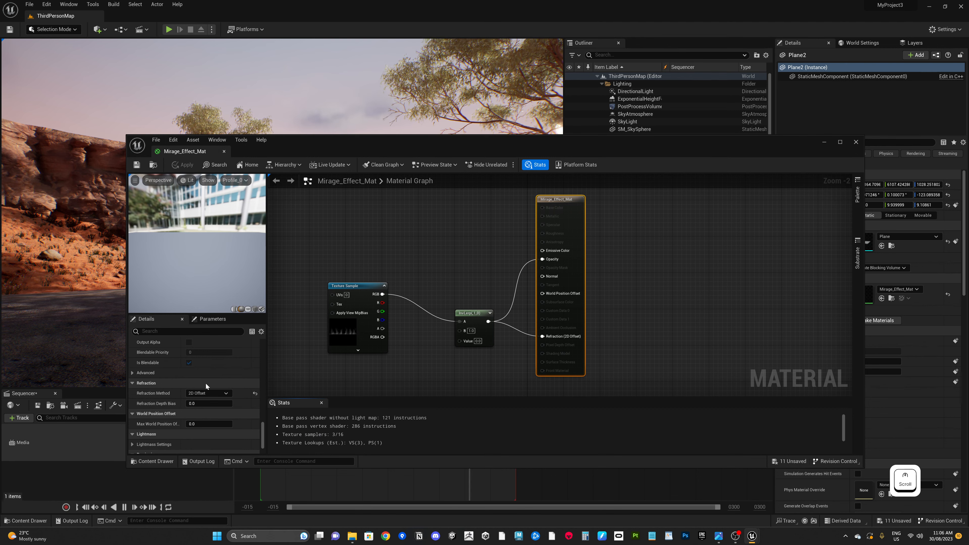
click(196, 394)
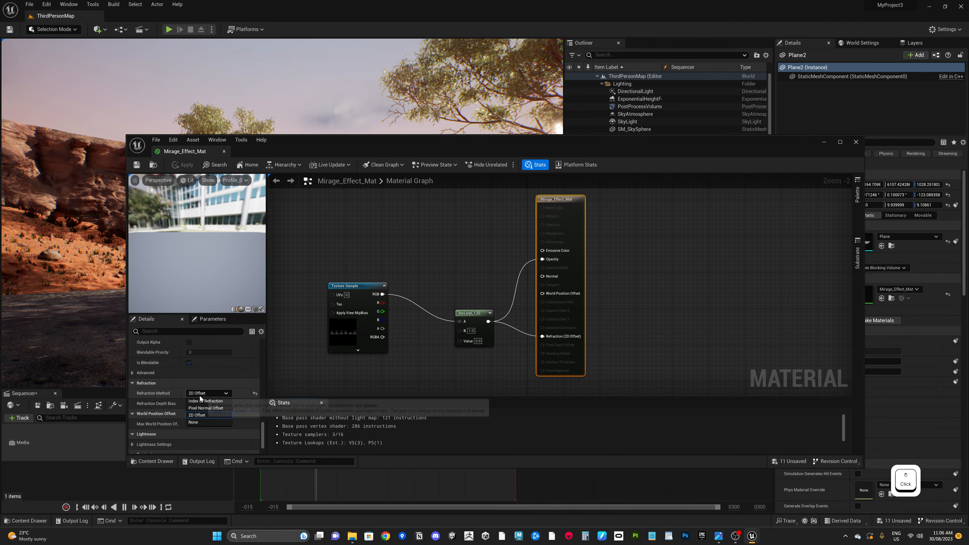
click(206, 401)
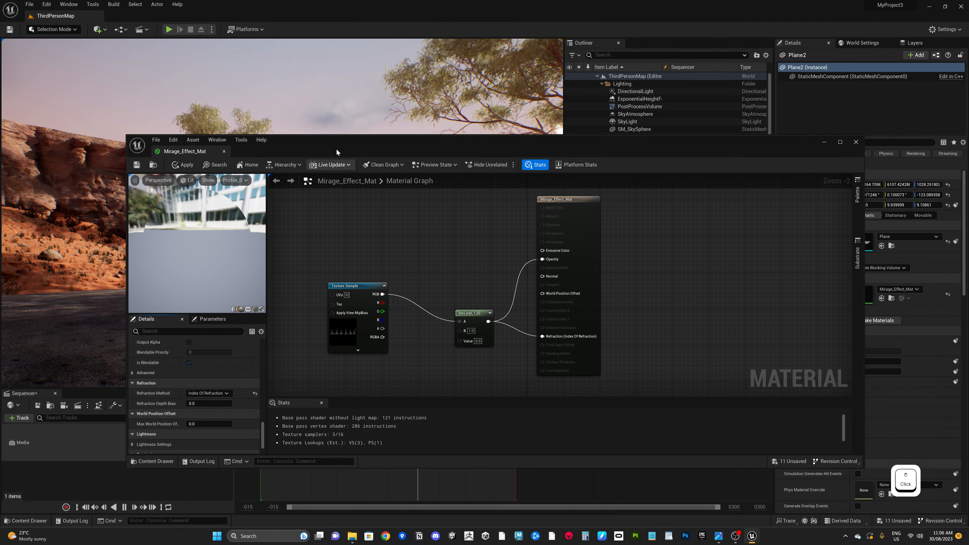
drag(341, 143, 590, 226)
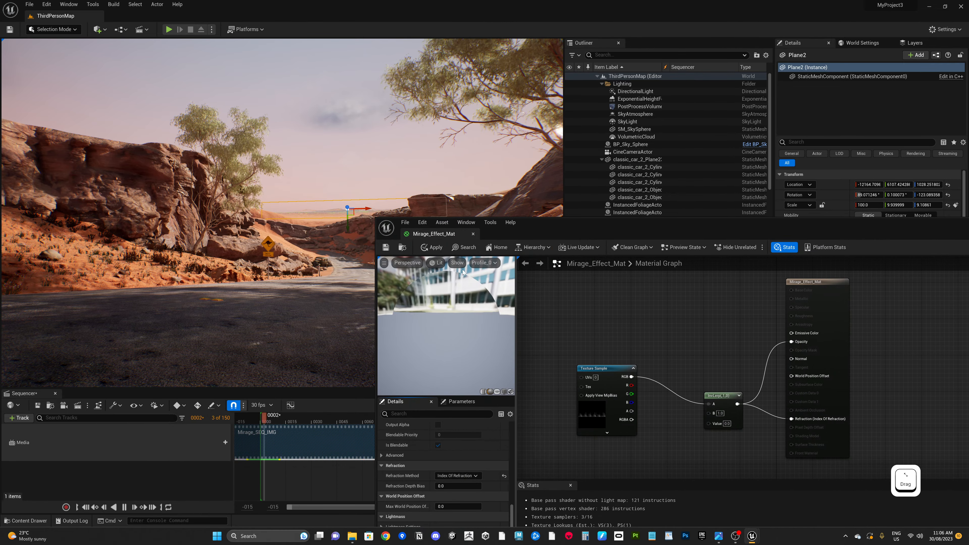
click(387, 247)
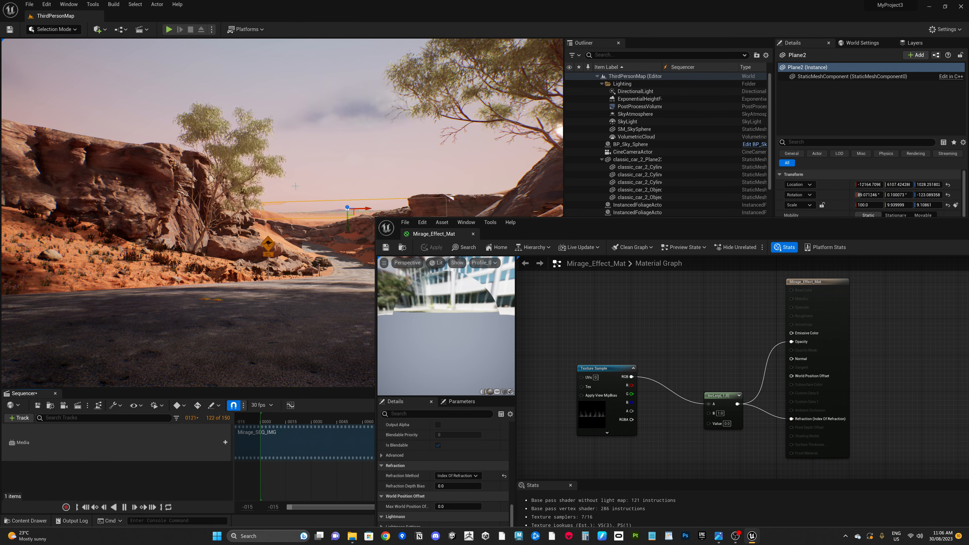
Step: Set the material's Refraction Method back to 2D Offset and apply it
click(292, 196)
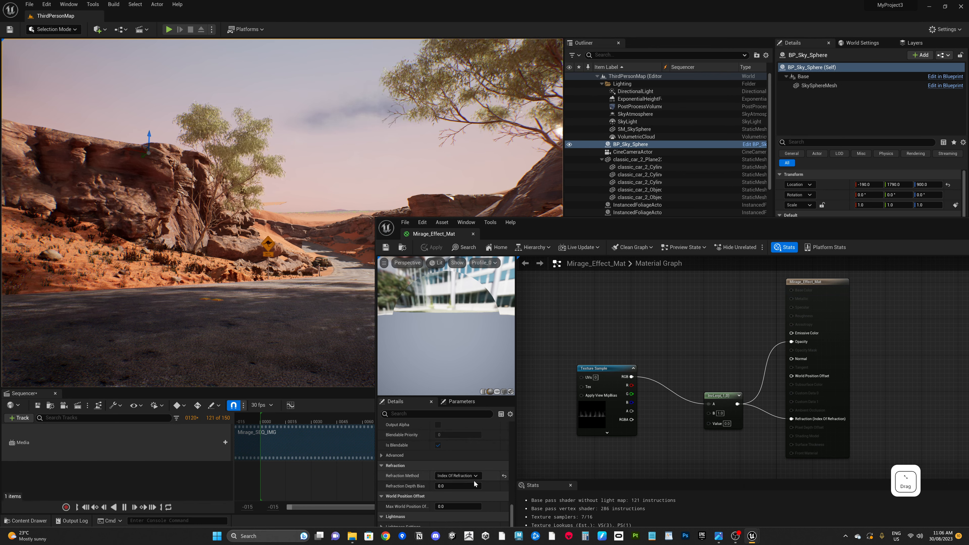
click(457, 477)
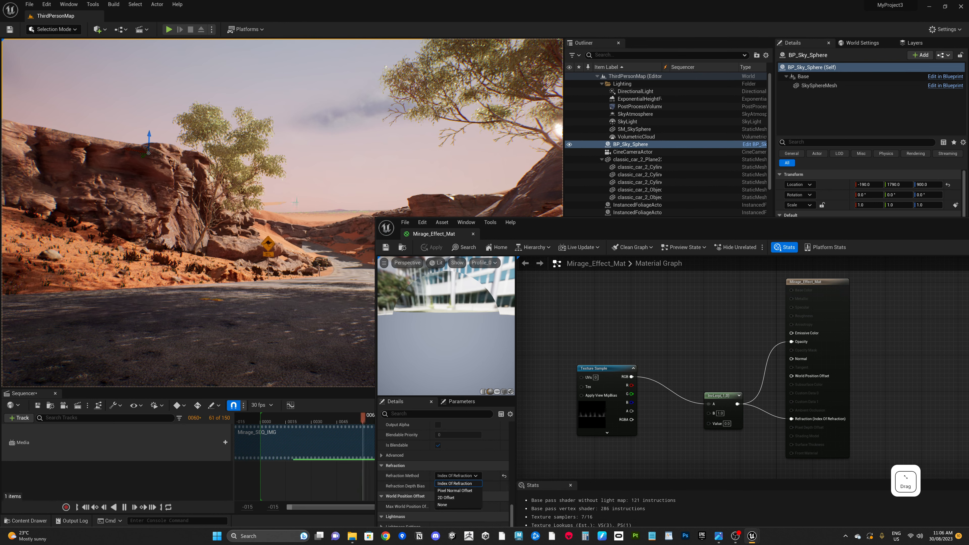
click(449, 497)
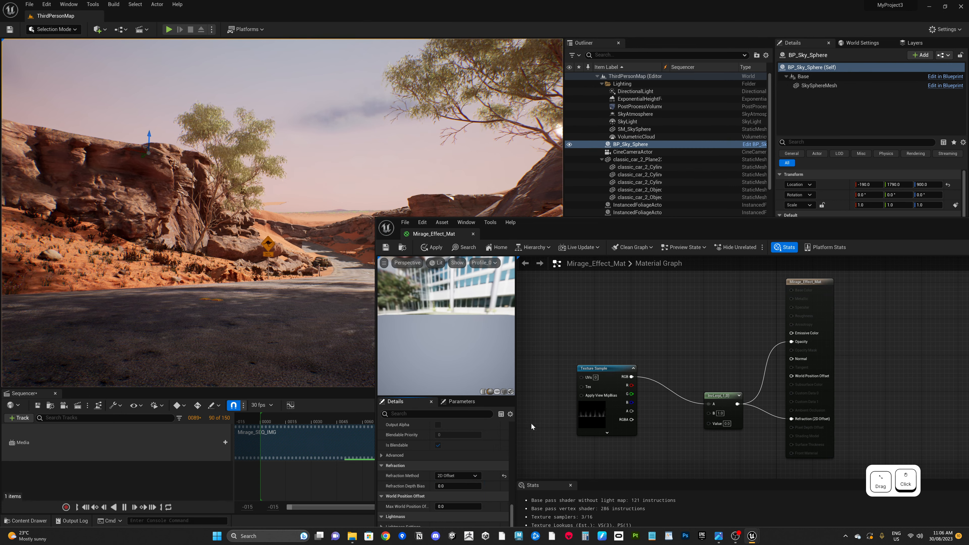
click(385, 247)
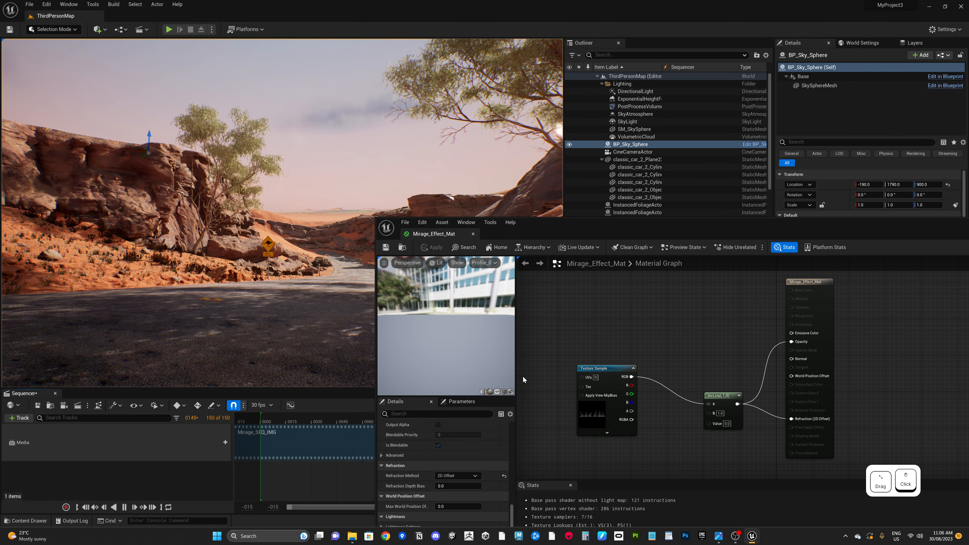
Step: Connect the texture sample's RGB output to the material's Normal input and apply the material
drag(631, 377, 792, 361)
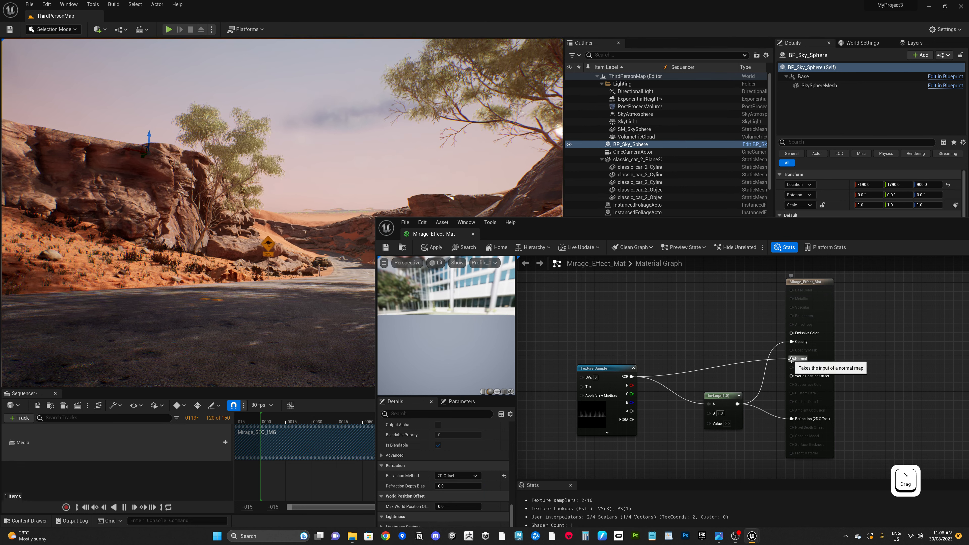
click(388, 248)
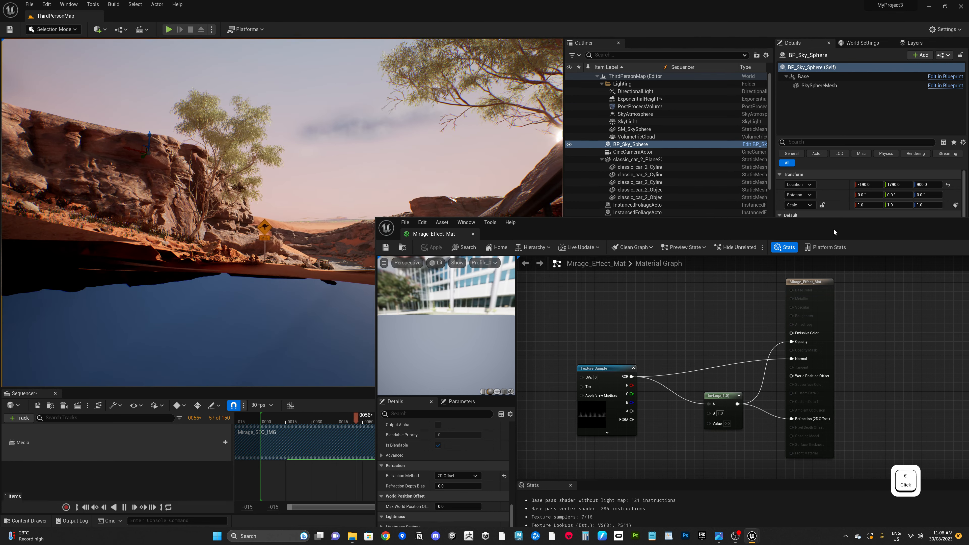
drag(834, 231, 968, 328)
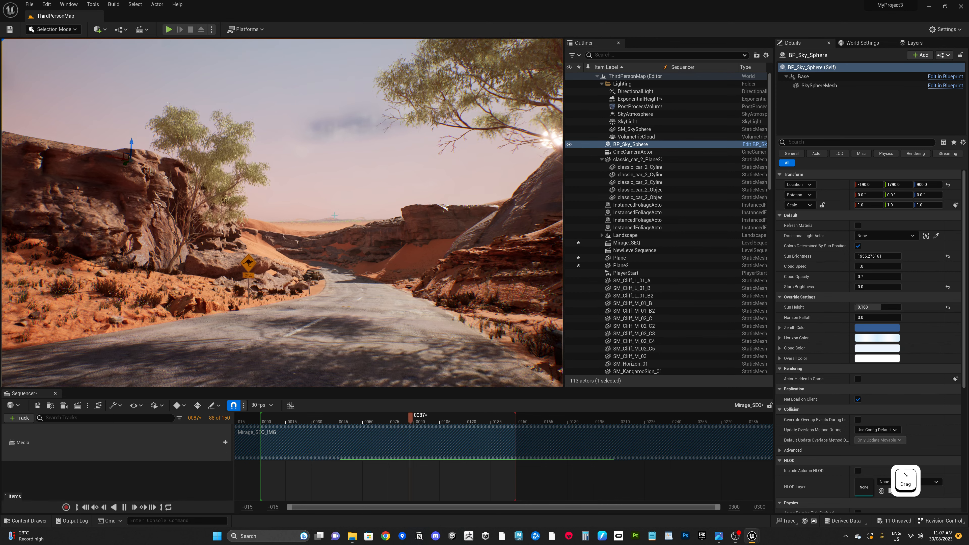
Step: Scale up the distant mirage plane and move it further down the road
click(491, 330)
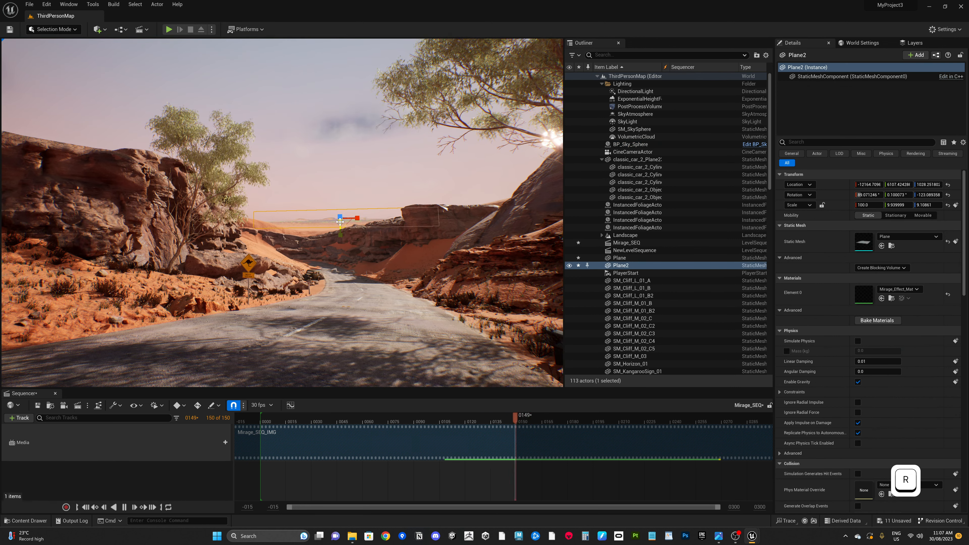
drag(341, 221, 91, 185)
key(w)
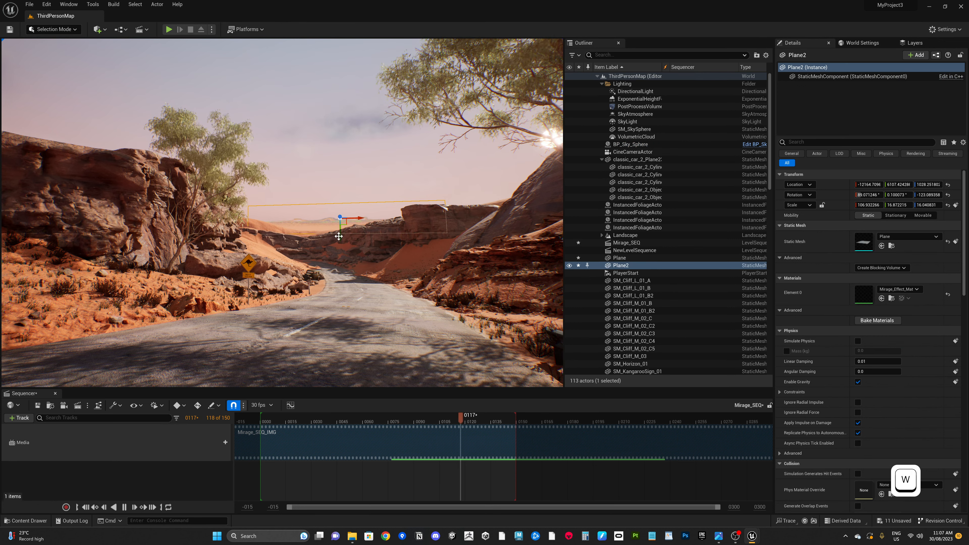
drag(339, 236, 511, 348)
drag(356, 217, 342, 217)
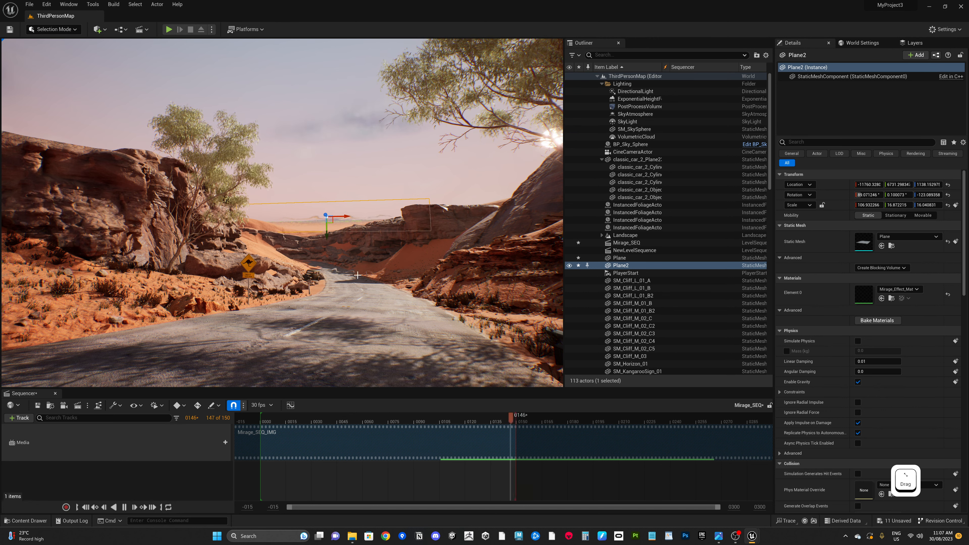
Step: Enlarge the distant mirage plane slightly more and lower it onto the road
key(r)
drag(325, 232, 446, 222)
key(w)
drag(344, 216, 342, 237)
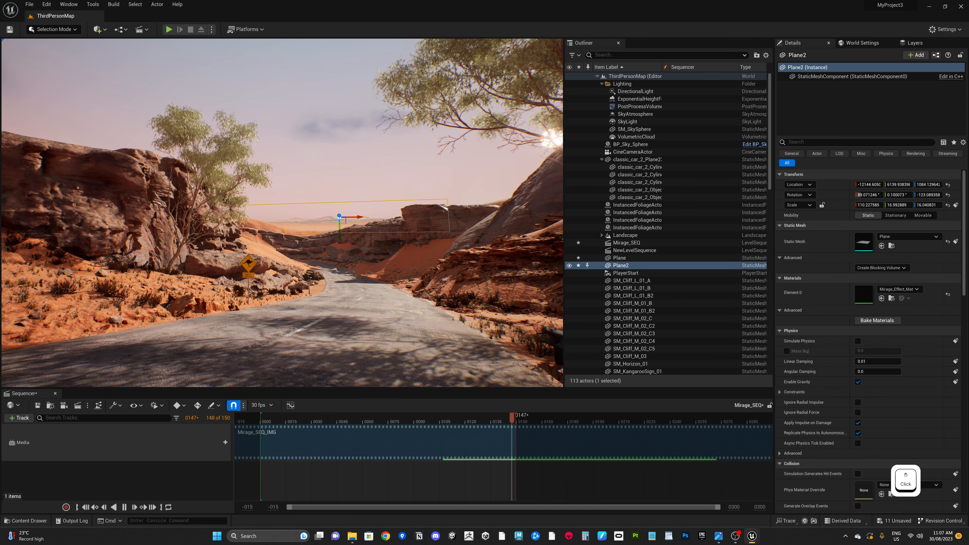
Step: Extend the sequence's playback range to about 298 frames and play the mirage sequence
click(350, 164)
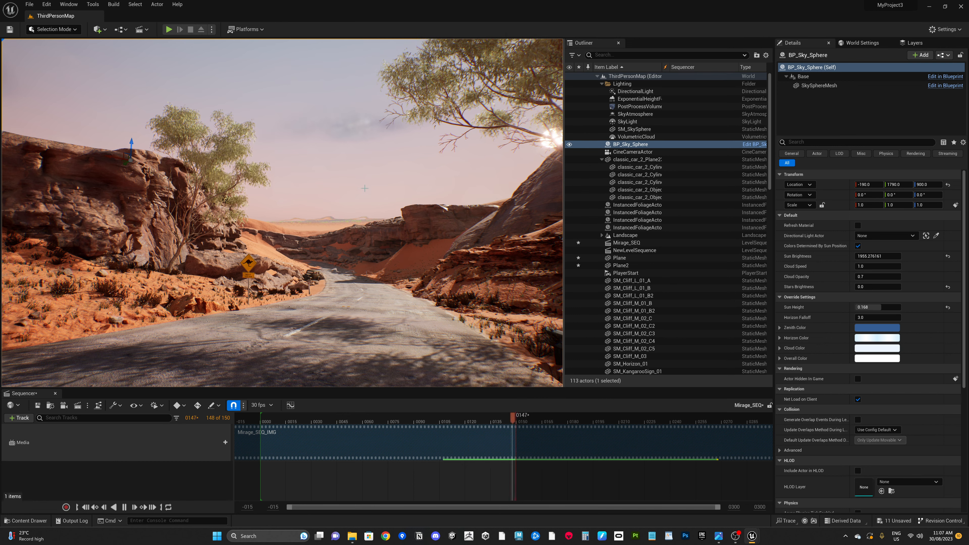
click(517, 475)
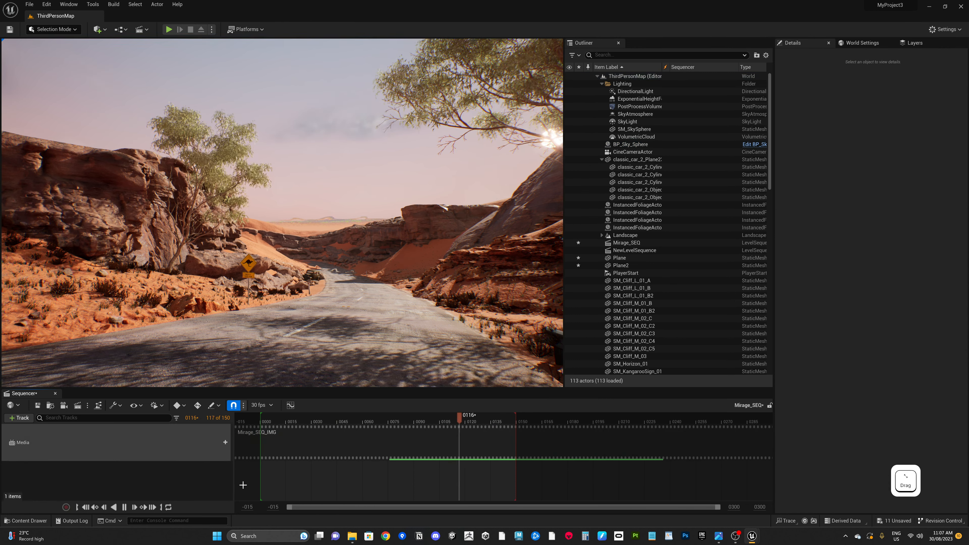
key(space)
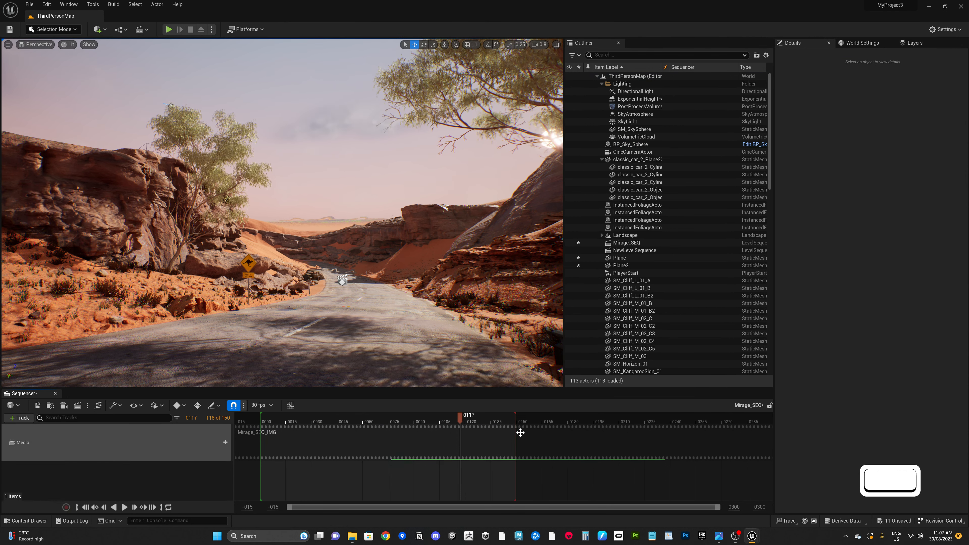
drag(515, 429, 767, 431)
click(252, 480)
key(space)
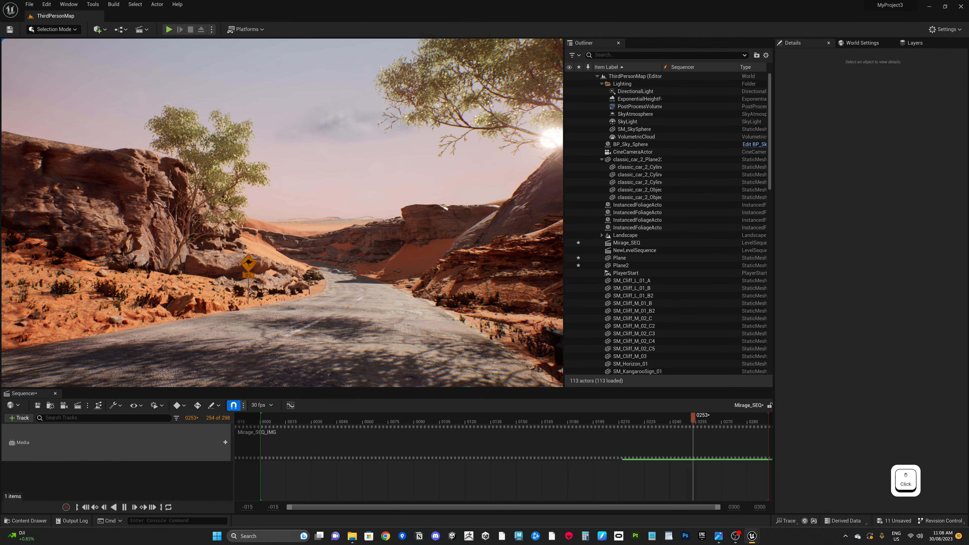
Step: Add a LinearInterpolate node to the material graph, then close the editor without applying the change
drag(968, 419, 568, 136)
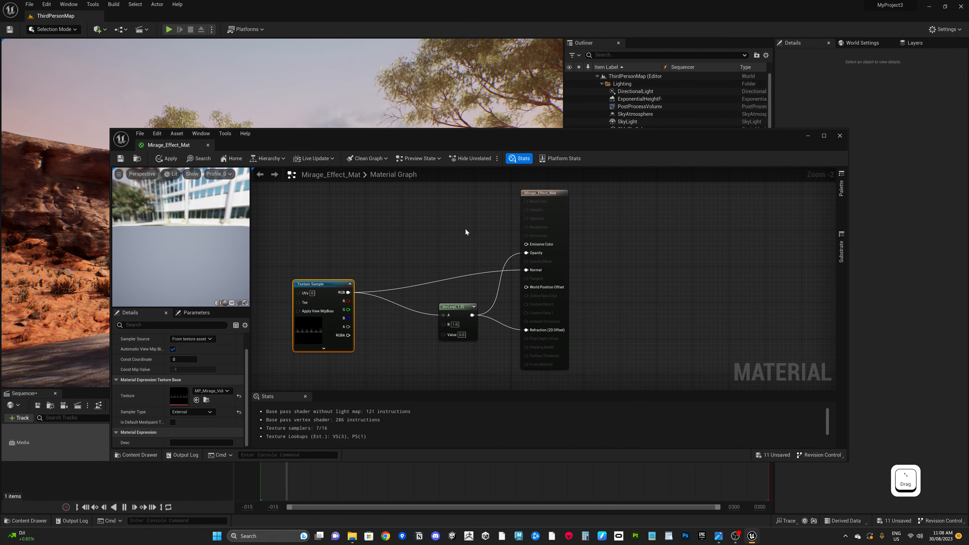
right_click(443, 221)
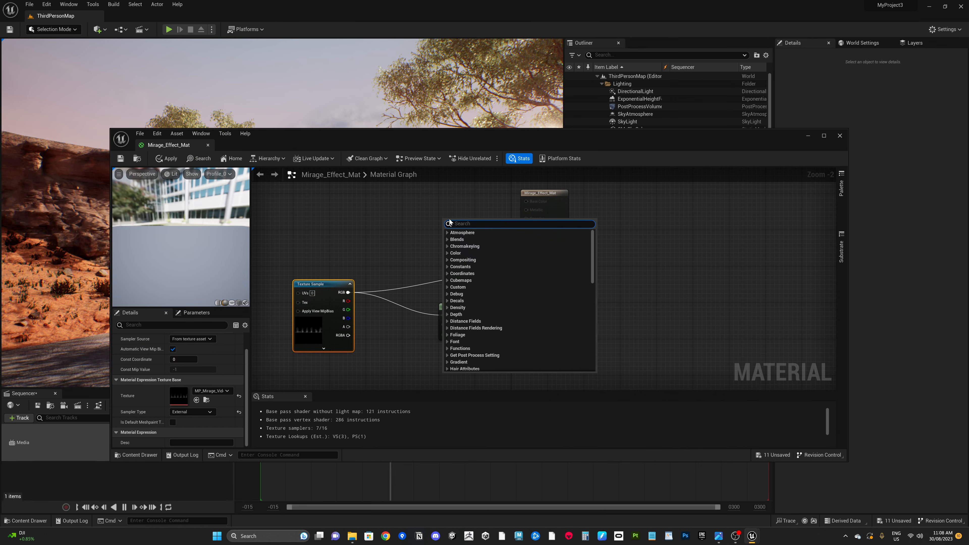
text(lerp)
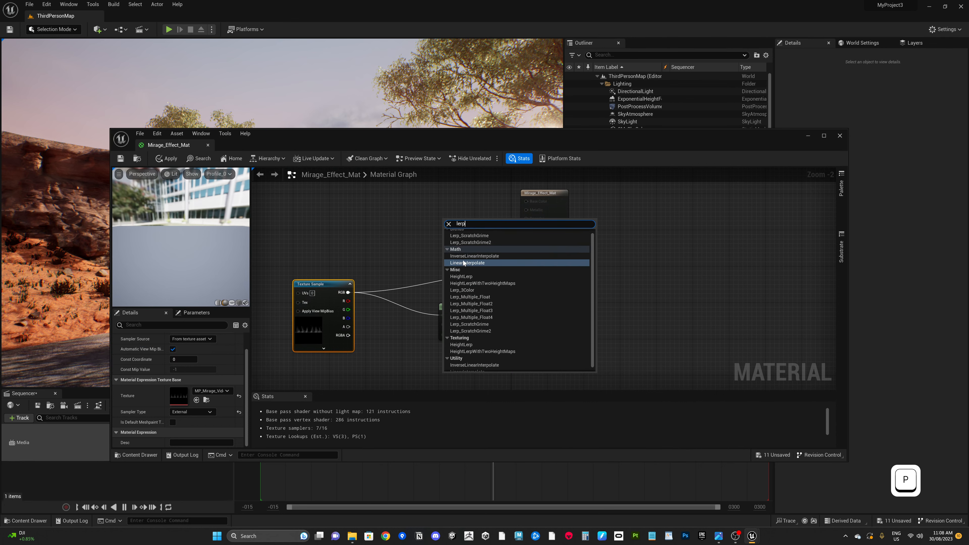
click(463, 261)
drag(454, 223, 446, 202)
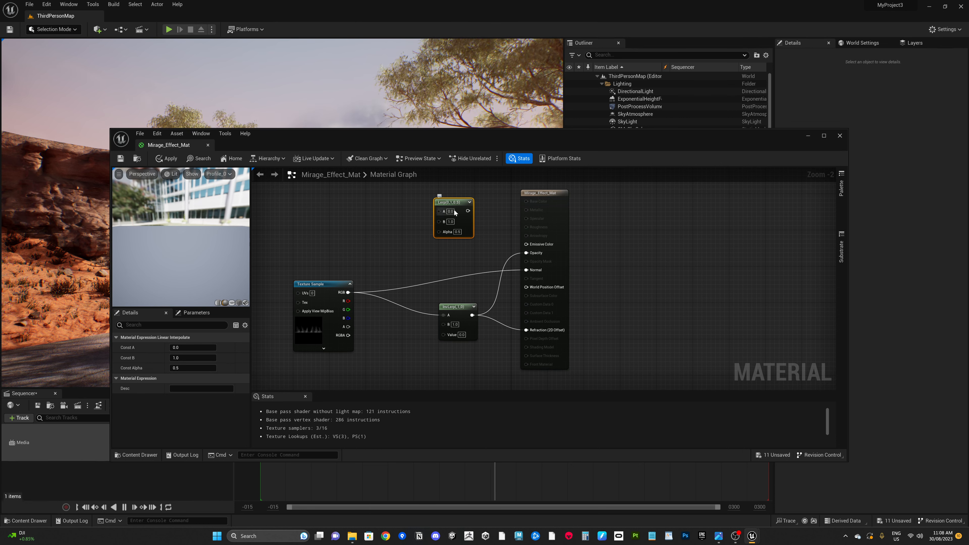
drag(454, 210, 433, 206)
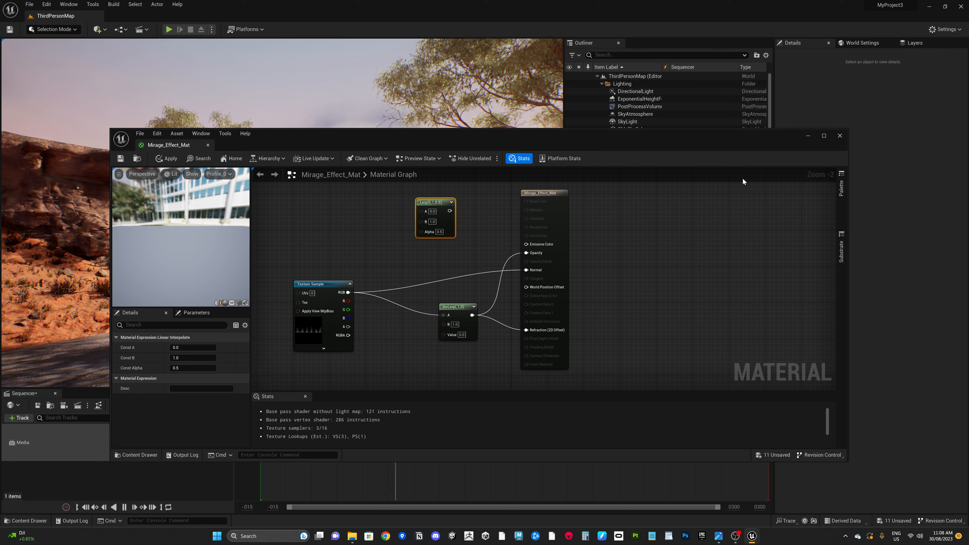
click(839, 136)
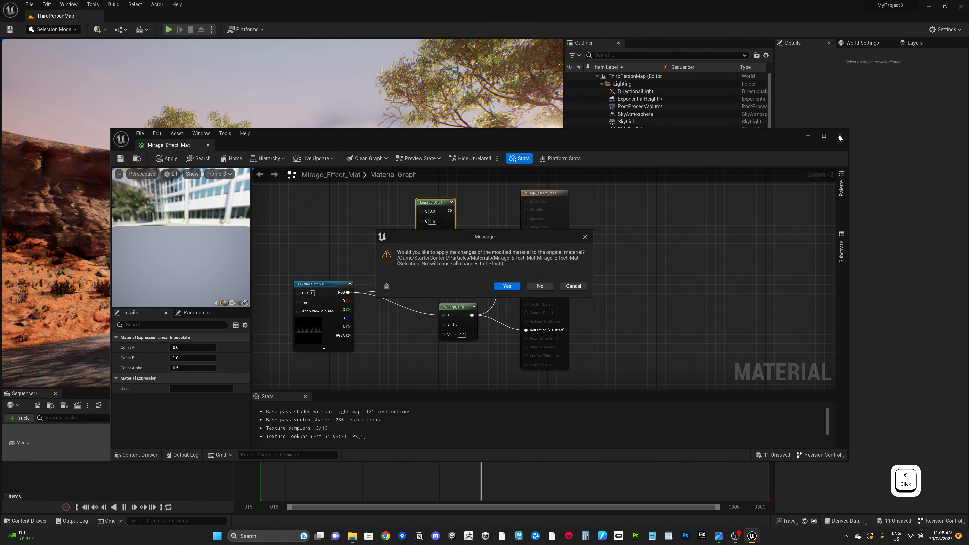
click(544, 286)
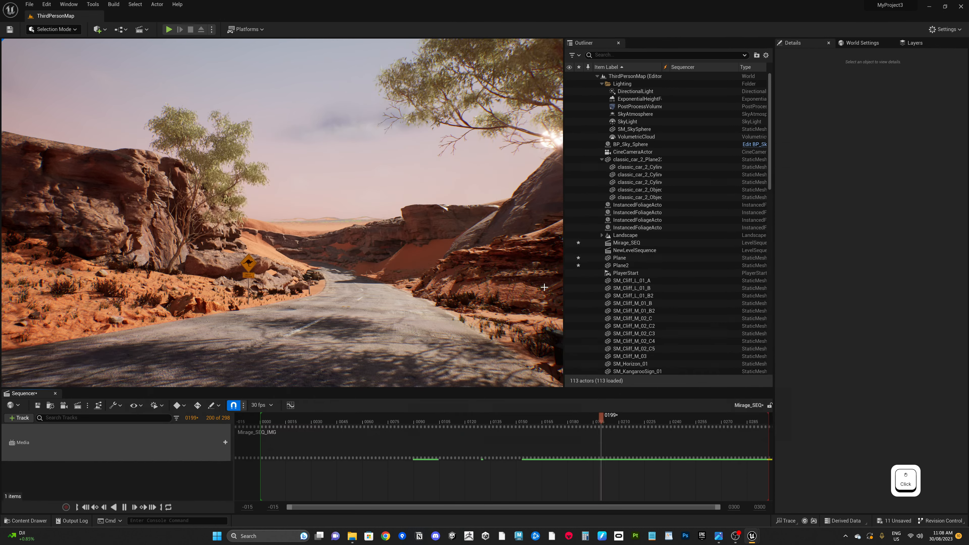